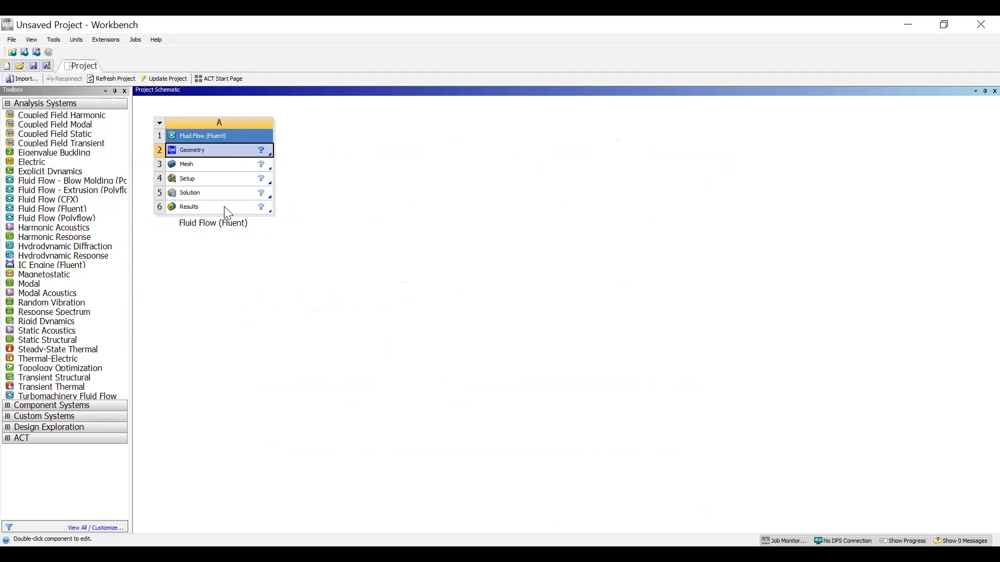
- Open the Fluid Flow (Fluent) system's geometry in DesignModeler and view the XYPlane face-on along the Z axis
right_click(225, 157)
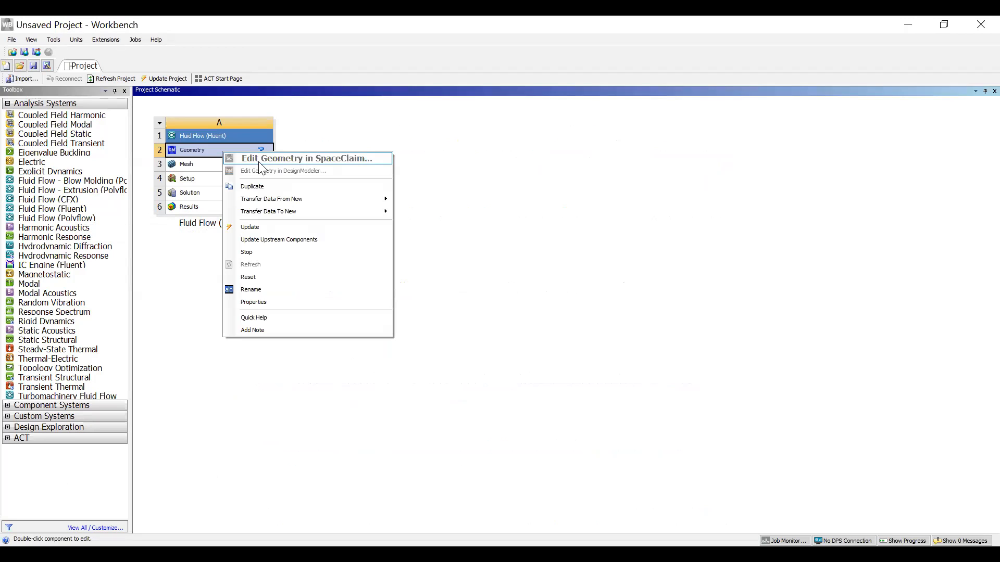
left_click(456, 188)
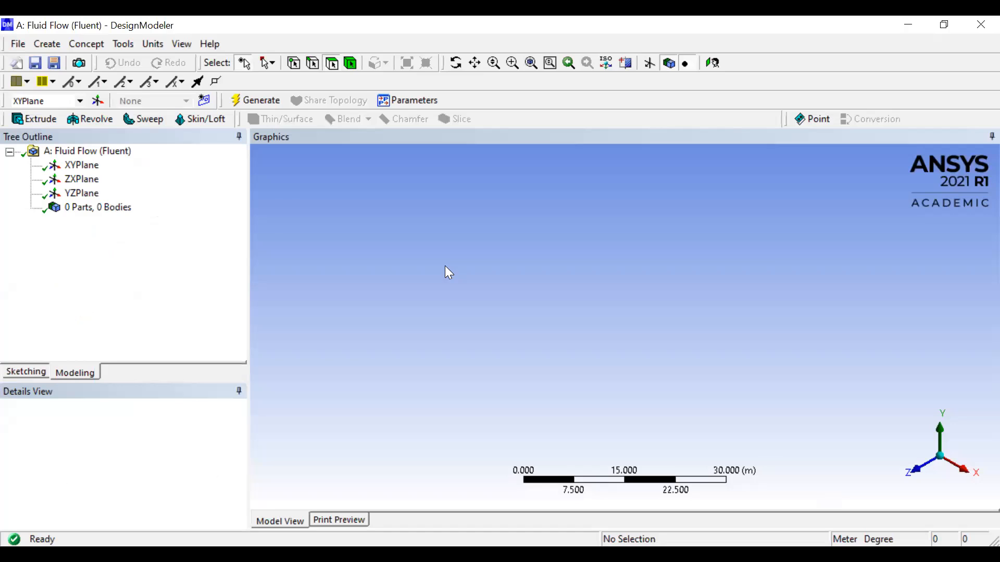
left_click(83, 167)
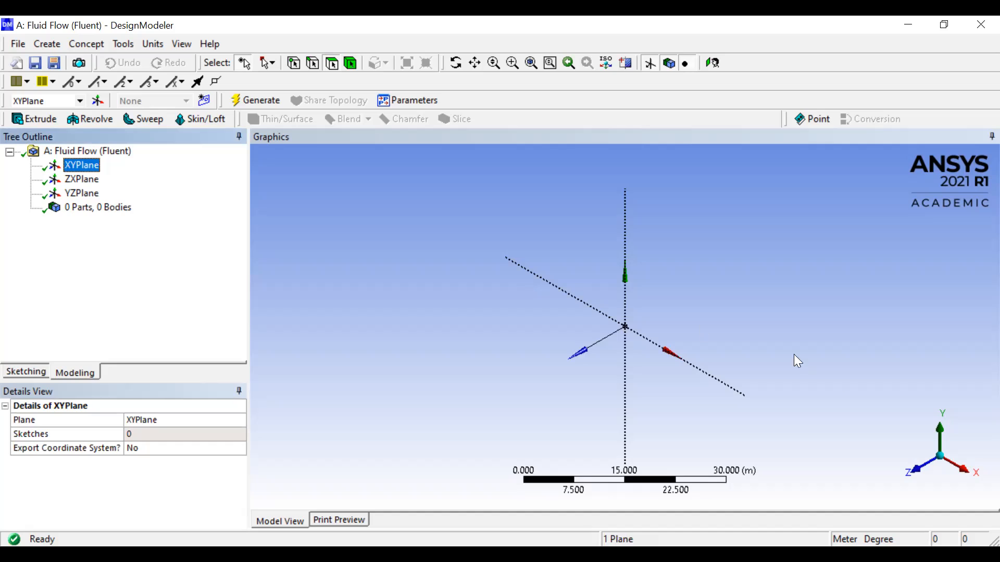
left_click(913, 466)
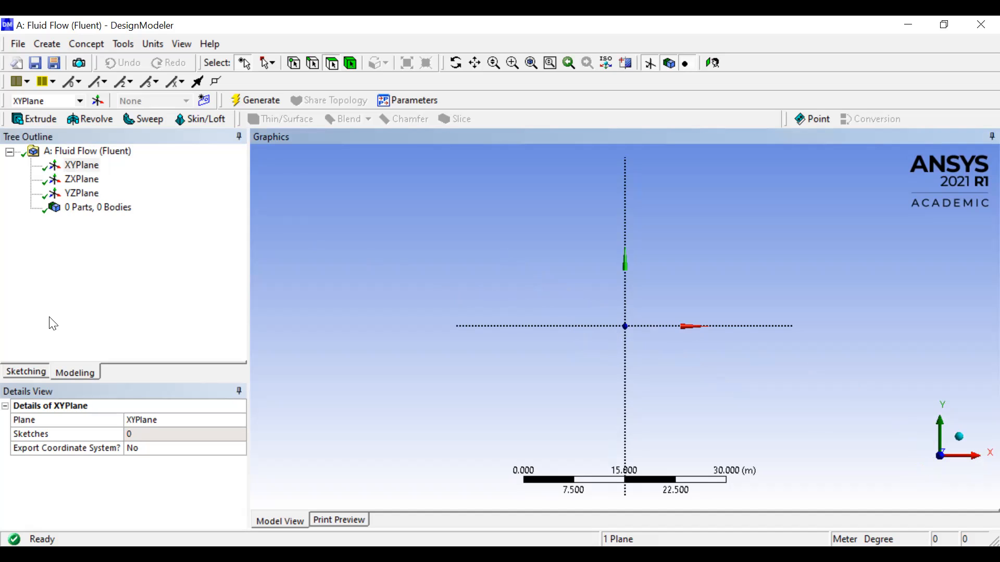
- Sketch a circle about 13.8 m in diameter on the XYPlane, centred at the origin
left_click(30, 370)
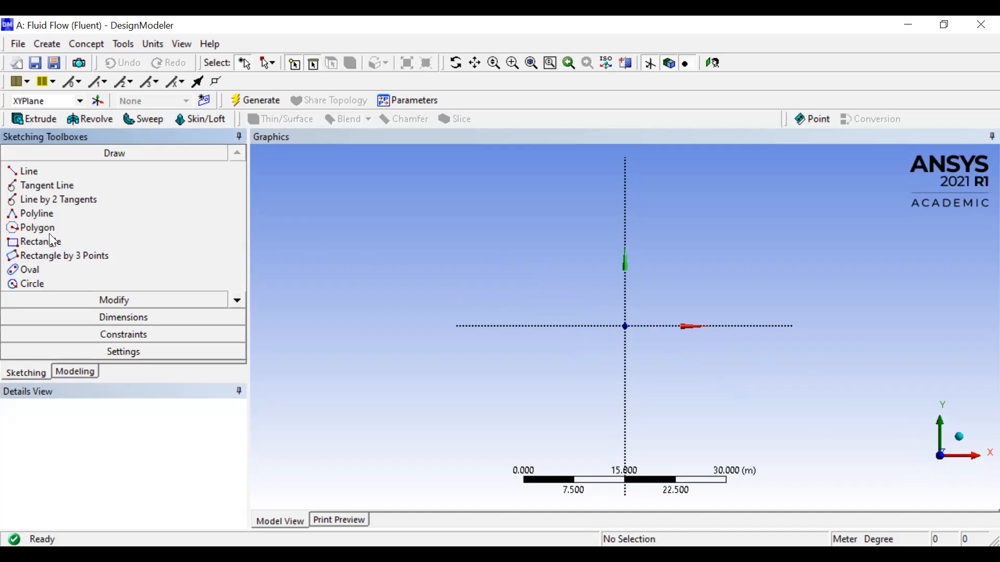
left_click(44, 283)
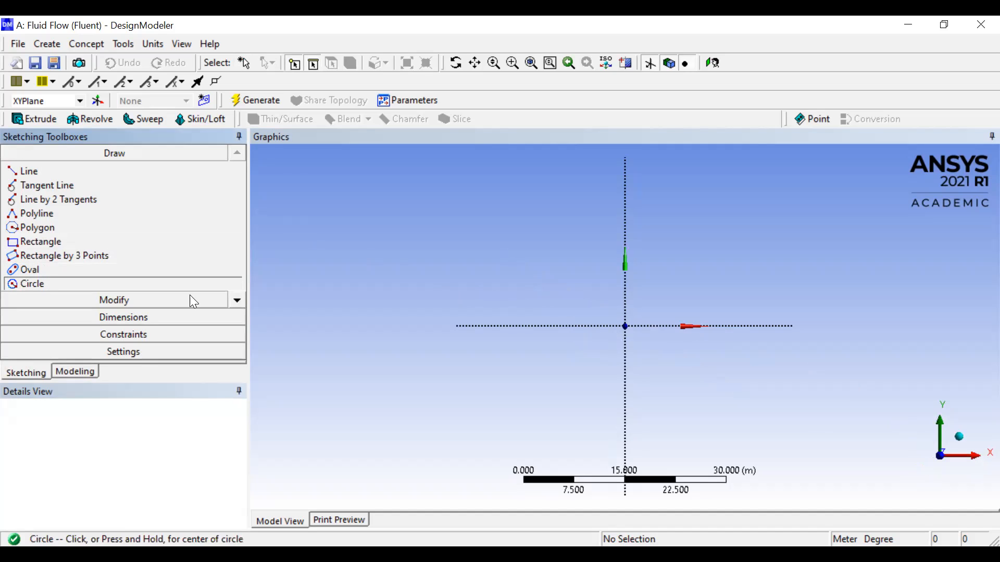
left_click(625, 327)
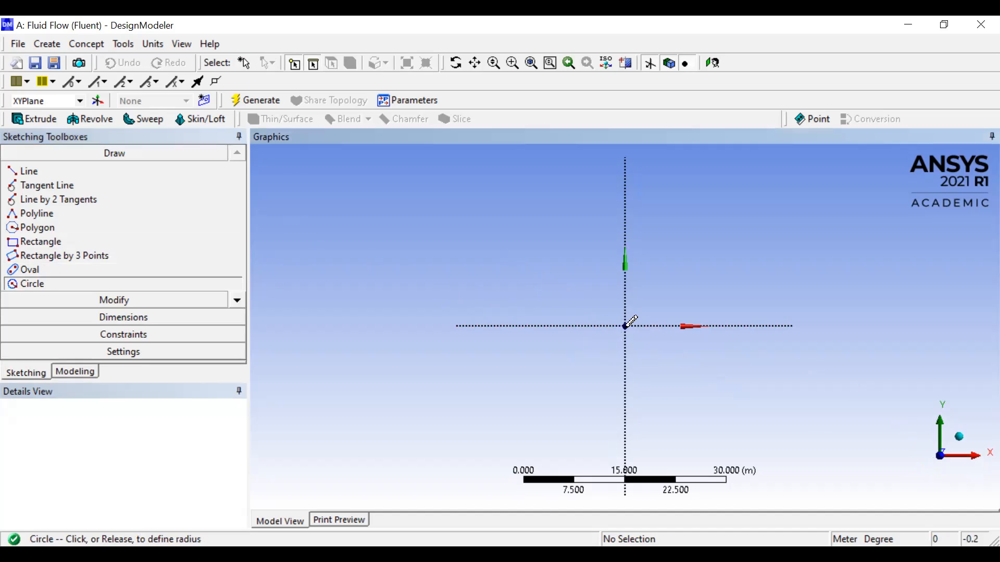
left_click(669, 292)
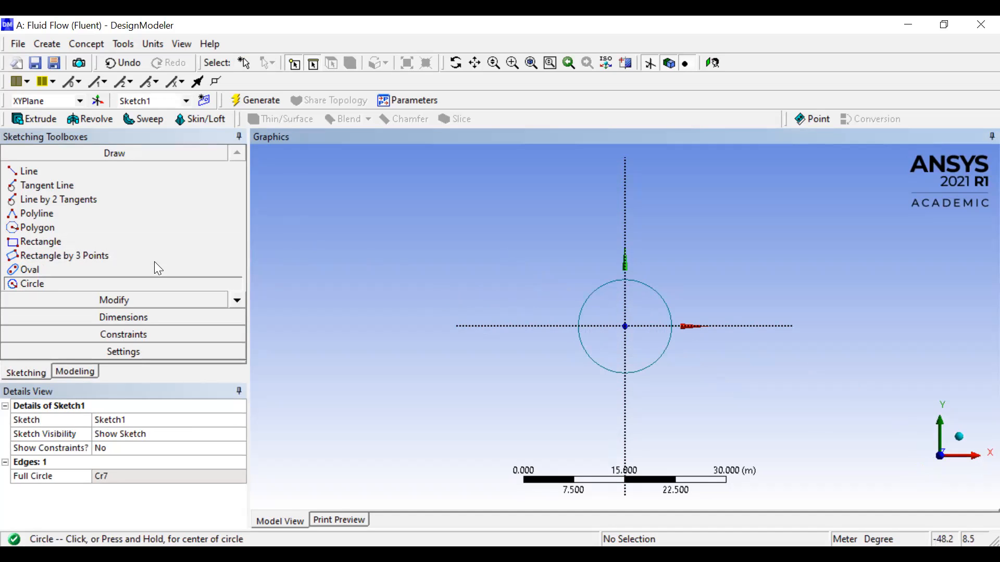
- Add a diameter dimension to the circle and set it to 1 m
left_click(102, 318)
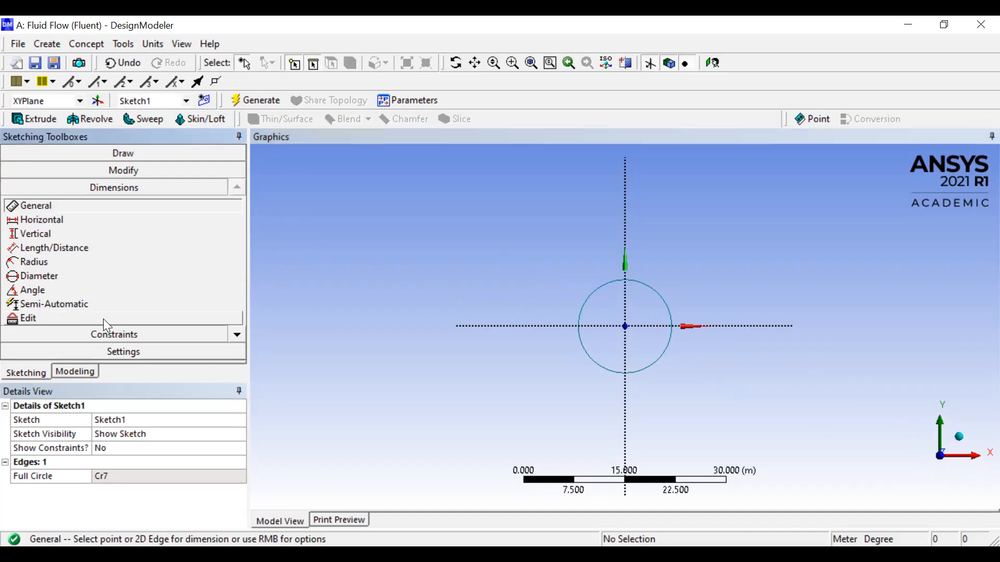
left_click(54, 278)
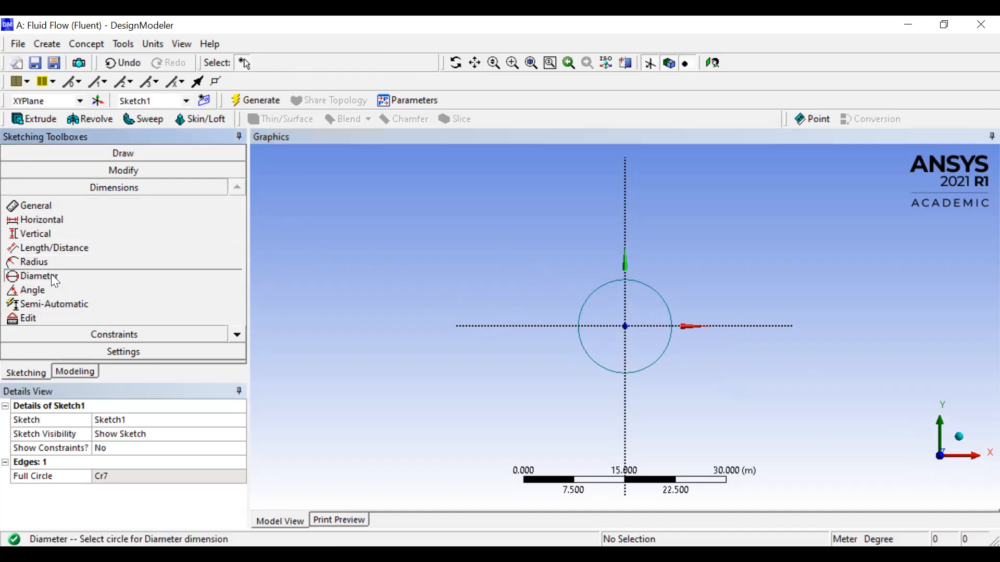
left_click(589, 297)
left_click(563, 273)
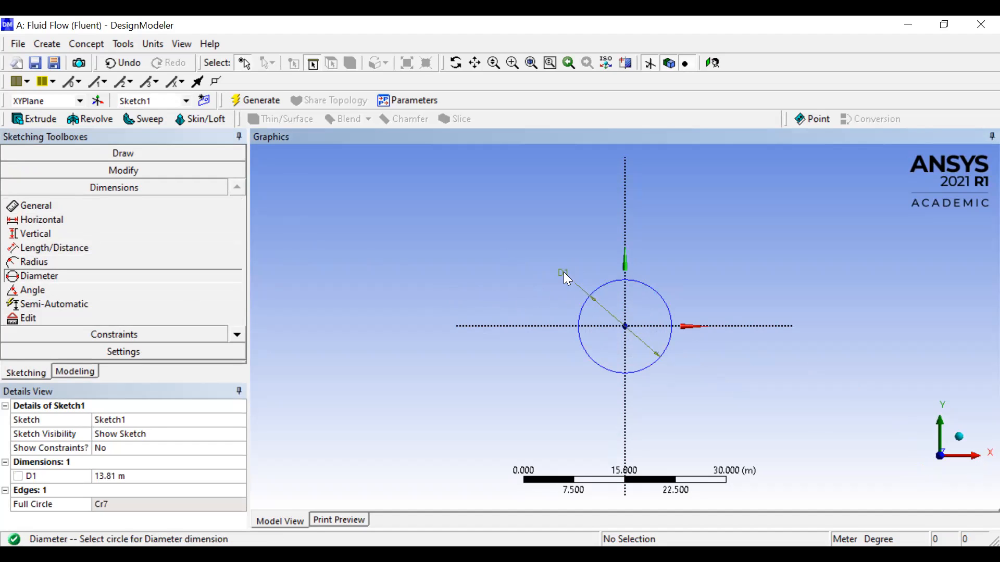
left_click(122, 475)
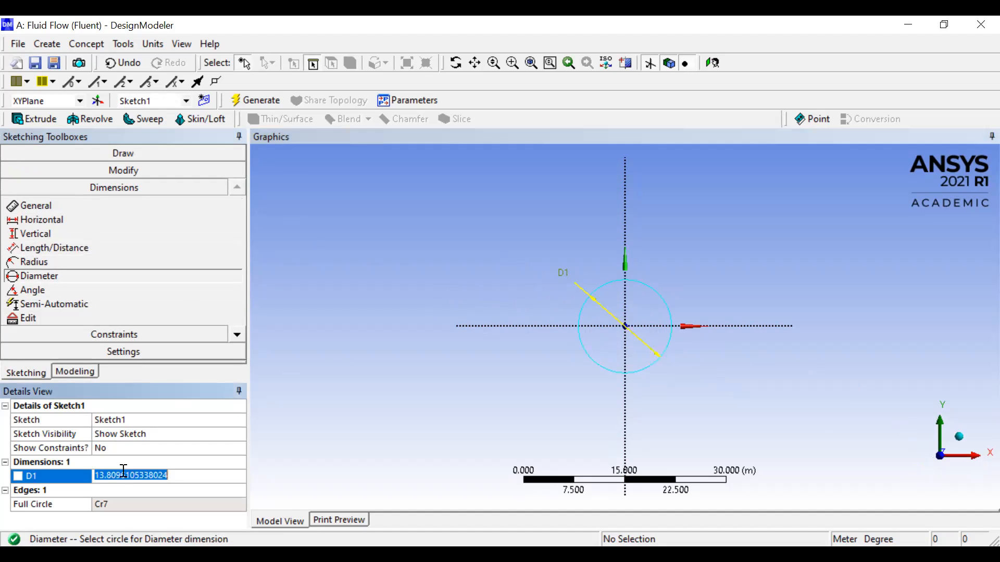
type("1")
key("Return")
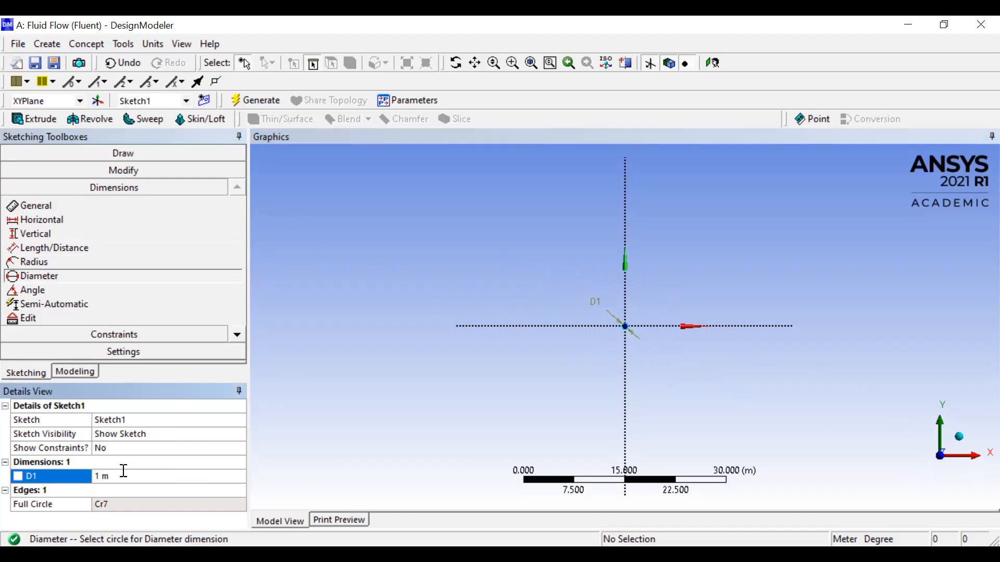
- Delete the circle's diameter dimension from the sketch
right_click(72, 475)
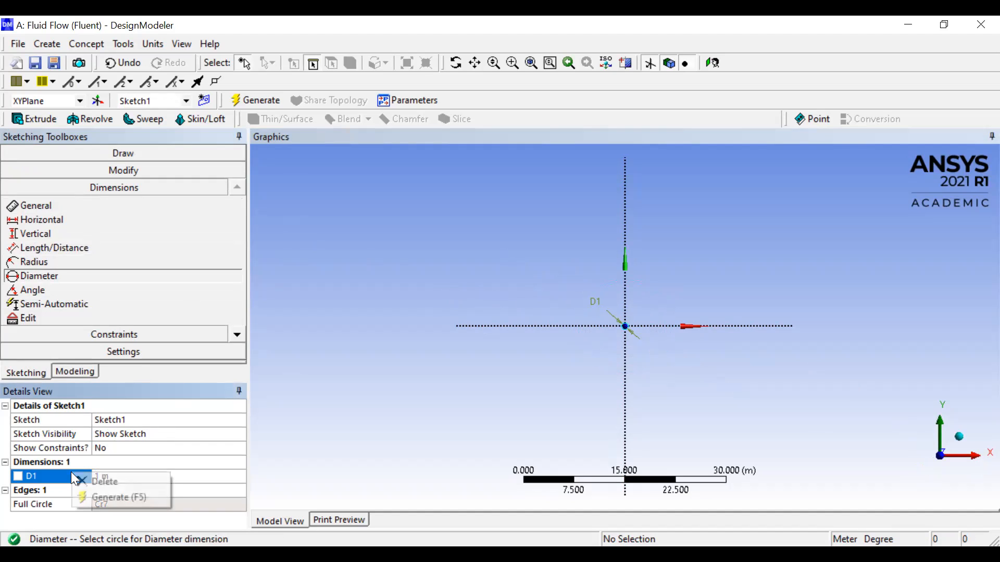
left_click(88, 477)
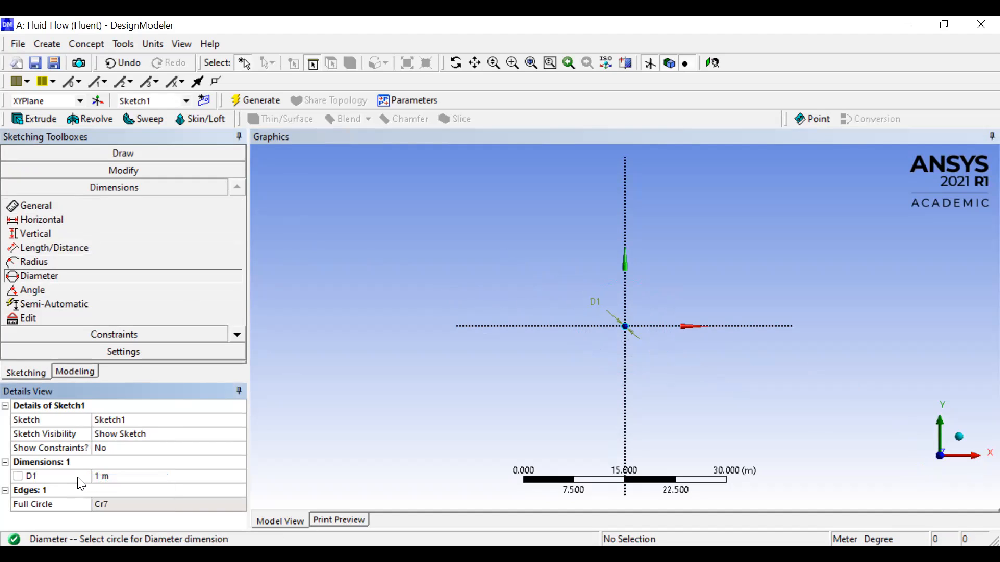
right_click(81, 477)
left_click(95, 484)
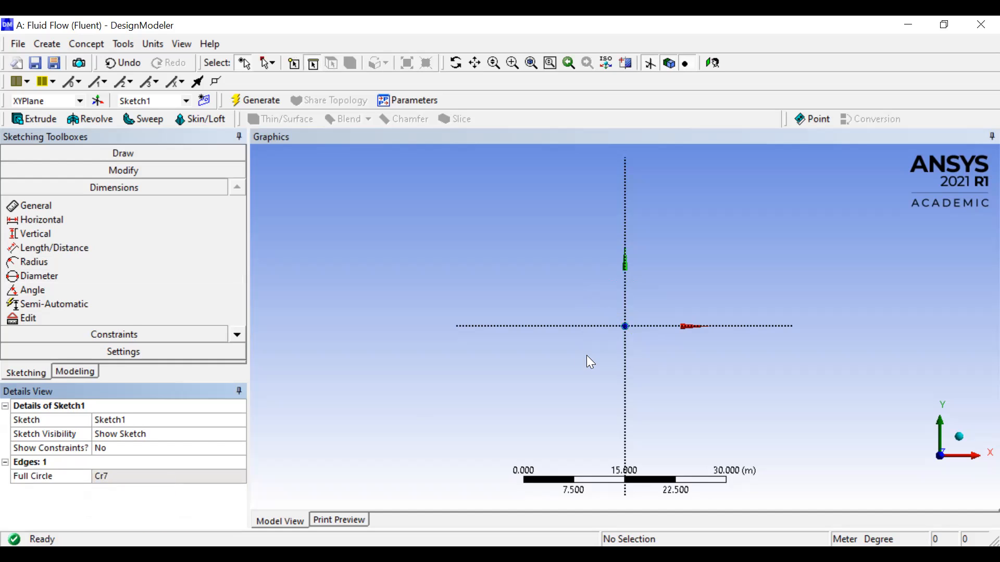
- Draw two horizontal lines from the origin along the X axis, about 6.1 m toward negative X and about 5.7 m toward positive X
scroll(652, 328, "up", 3)
scroll(653, 329, "up", 4)
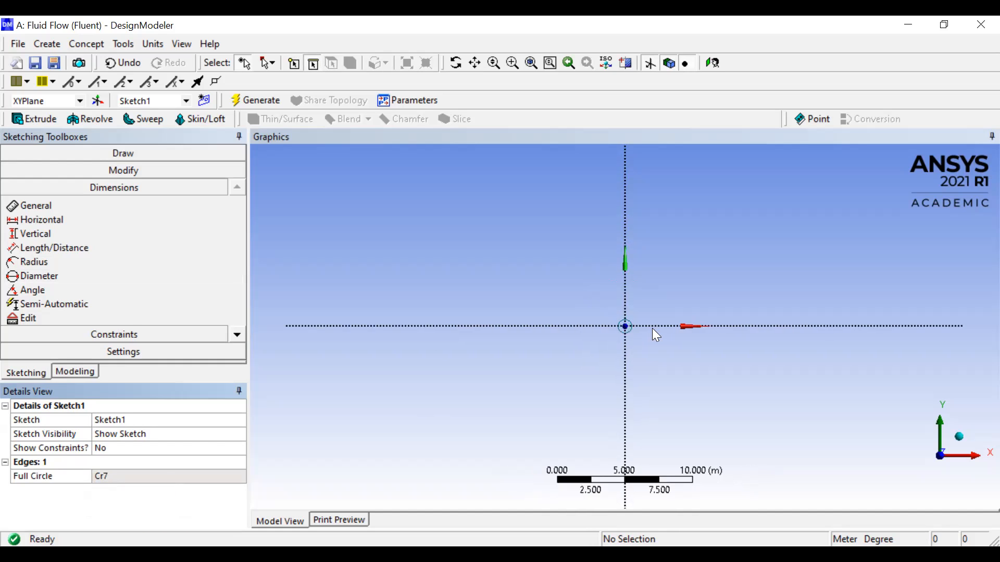
scroll(653, 329, "up", 2)
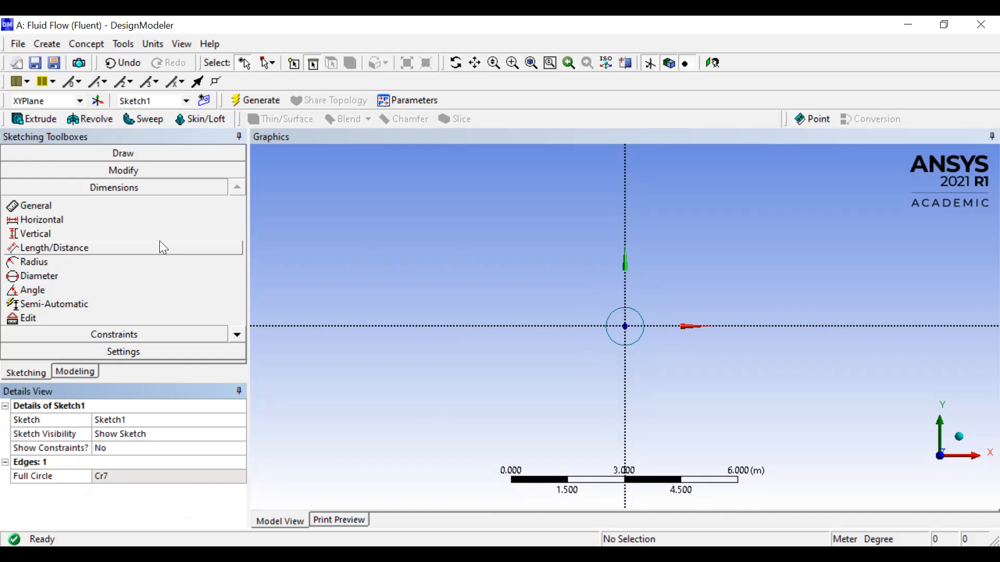
left_click(176, 148)
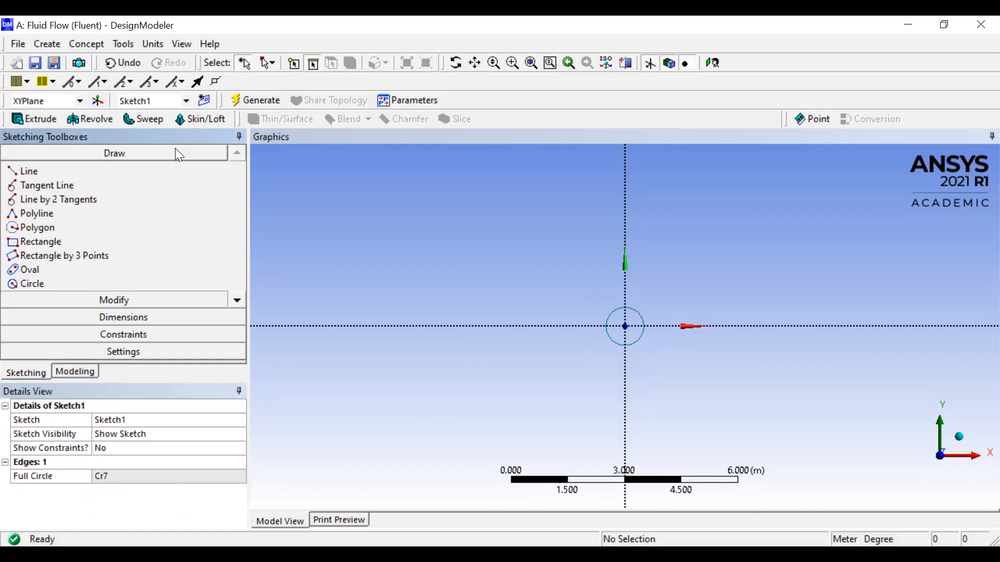
left_click(89, 172)
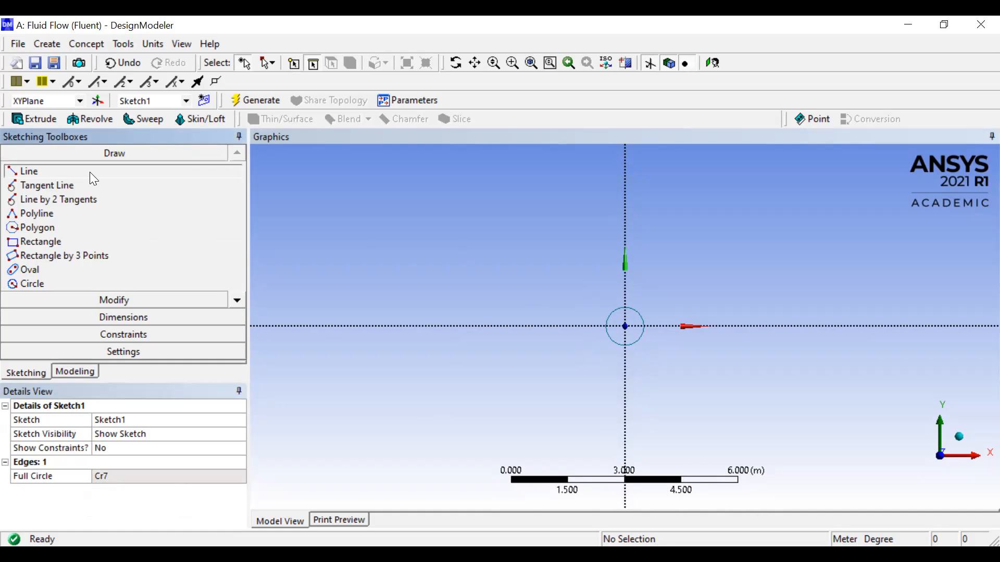
left_click(625, 327)
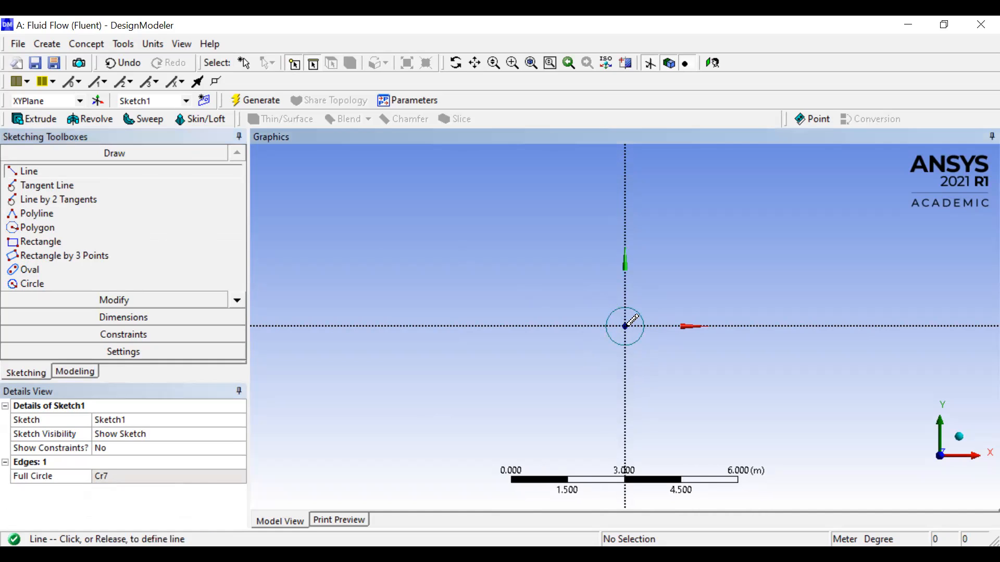
left_click(396, 326)
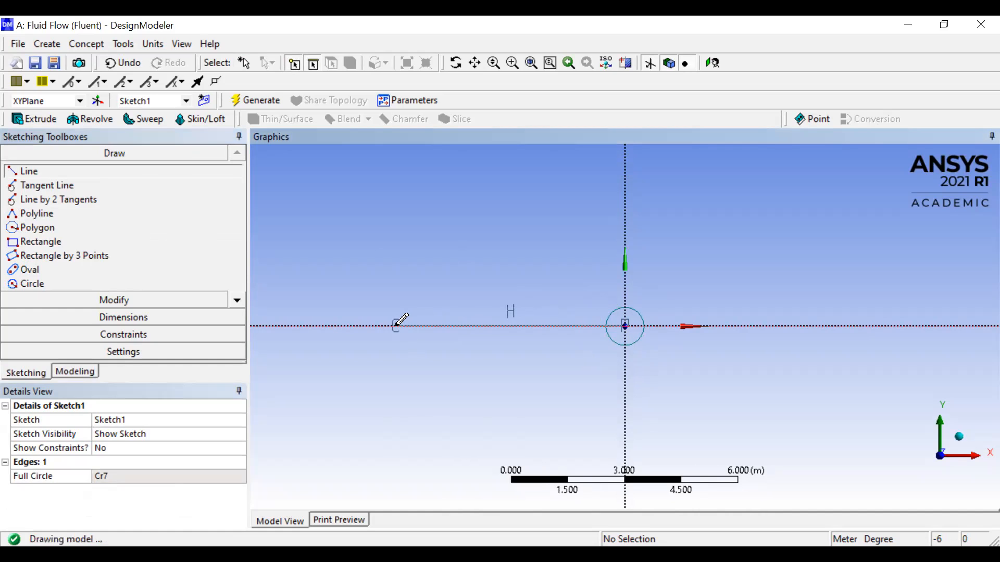
left_click(625, 326)
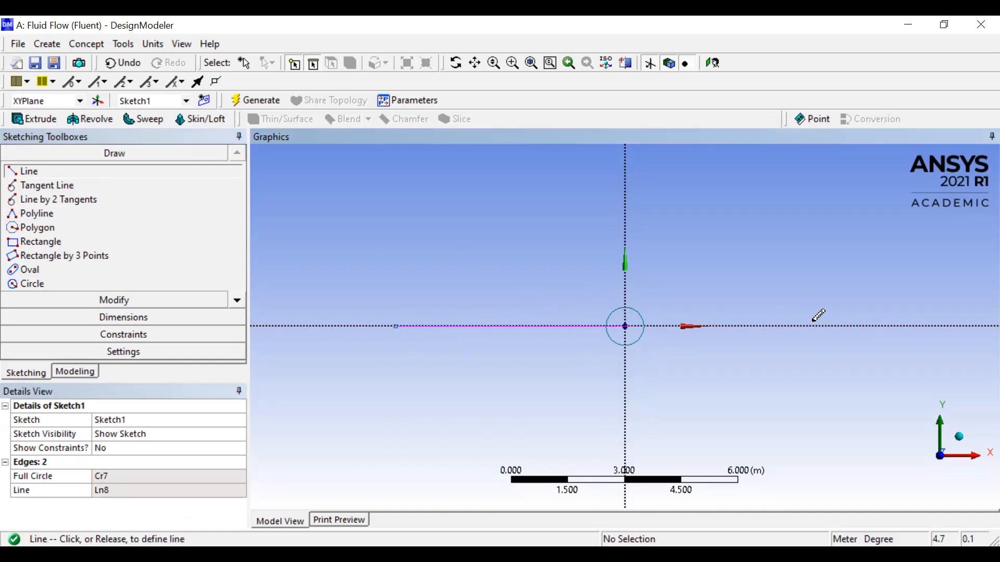
left_click(840, 327)
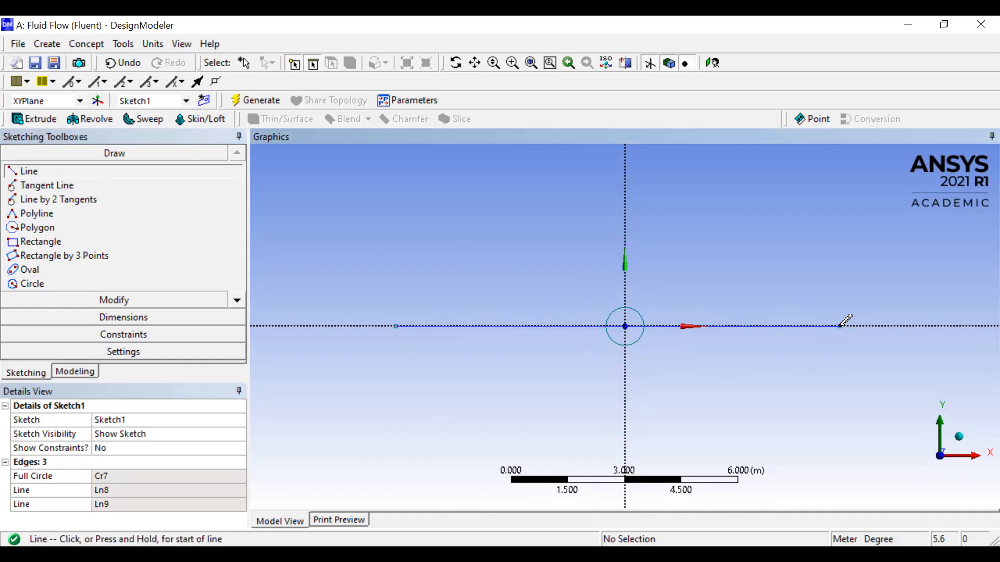
- Draw vertical lines about 2.7 m up from the negative-X endpoint and about 3.1 m down from the positive-X endpoint
left_click(395, 325)
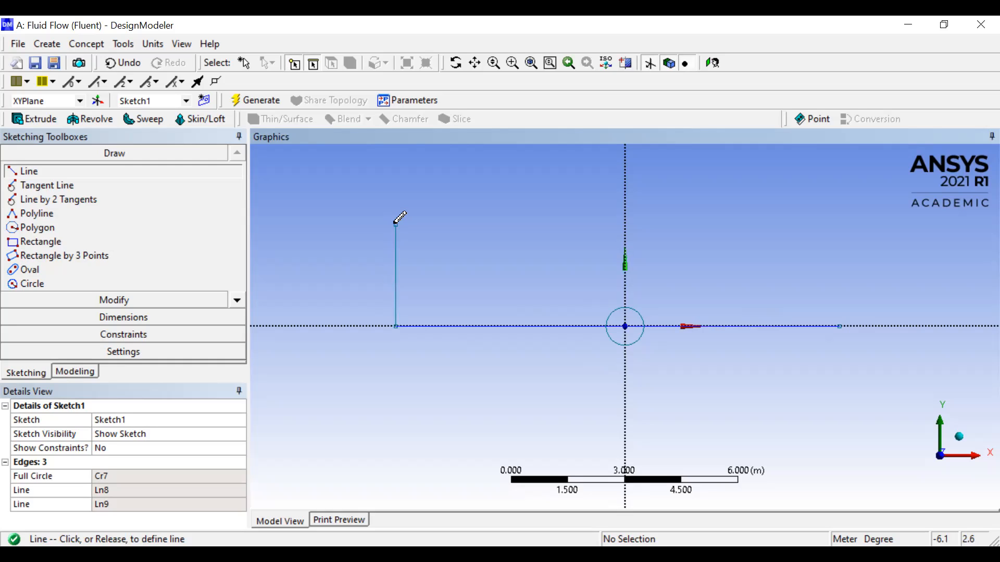
left_click(395, 225)
left_click(840, 325)
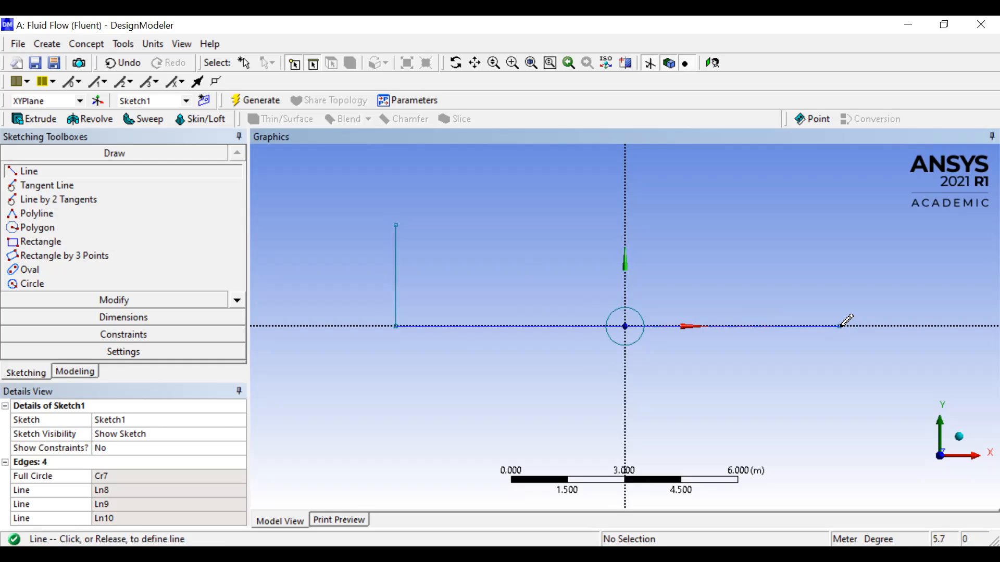
left_click(840, 443)
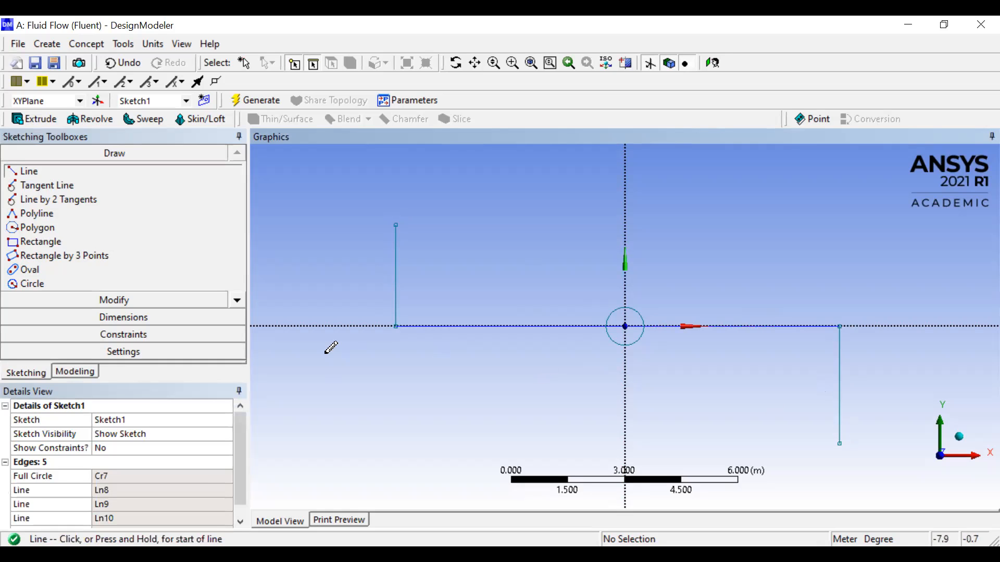
- Add general length dimensions to both horizontal lines and both vertical lines of the sketch
left_click(117, 318)
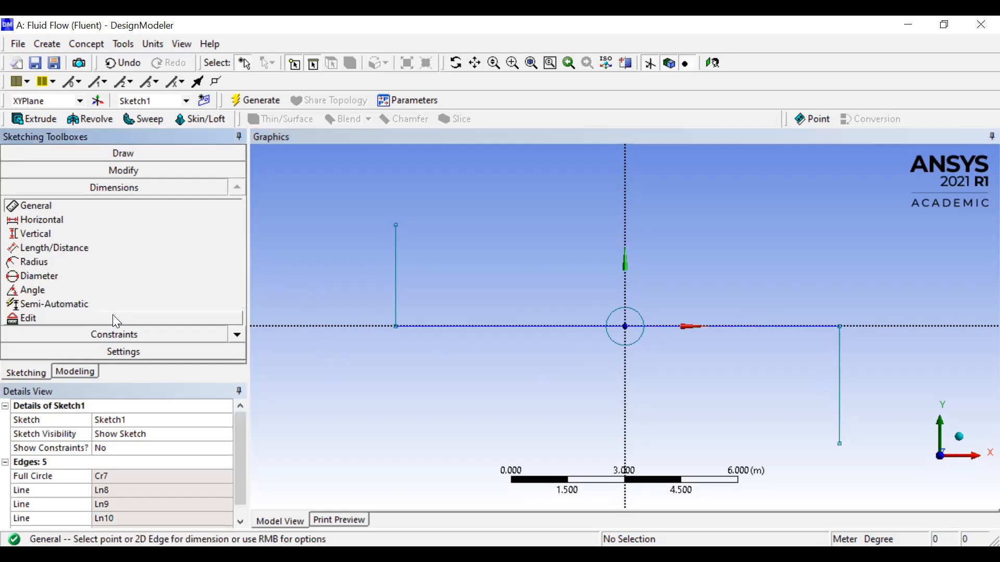
left_click(396, 263)
left_click(363, 268)
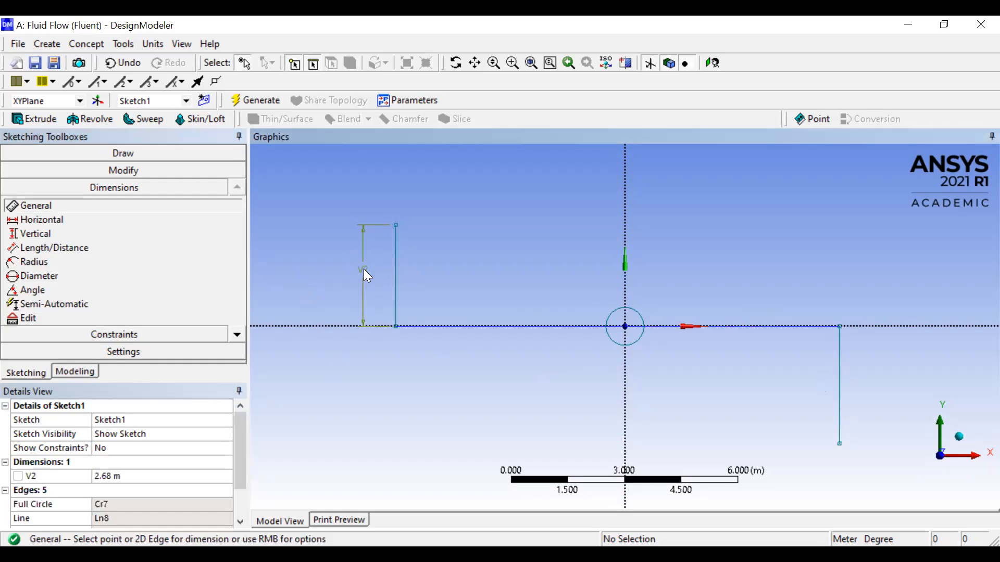
left_click(467, 327)
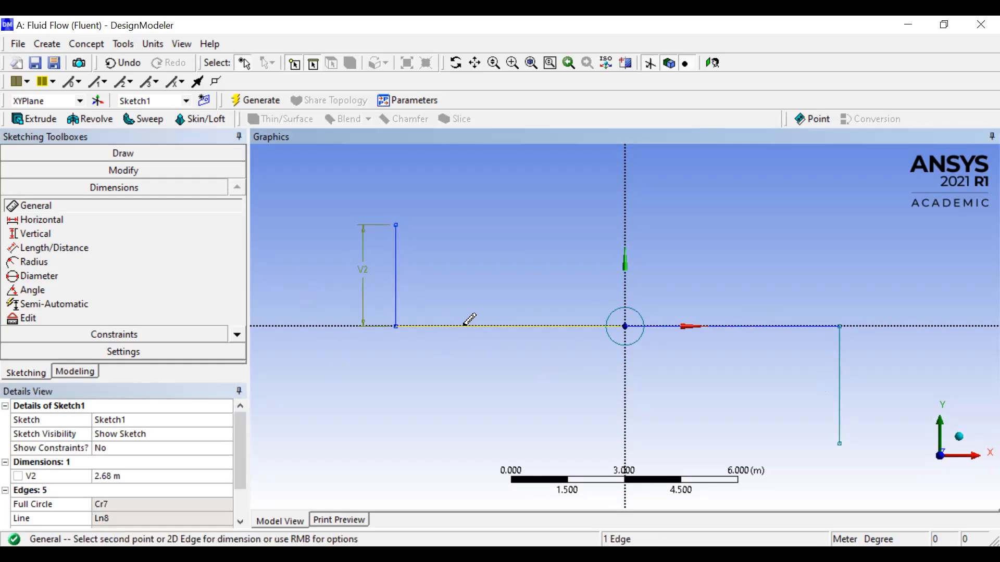
left_click(473, 359)
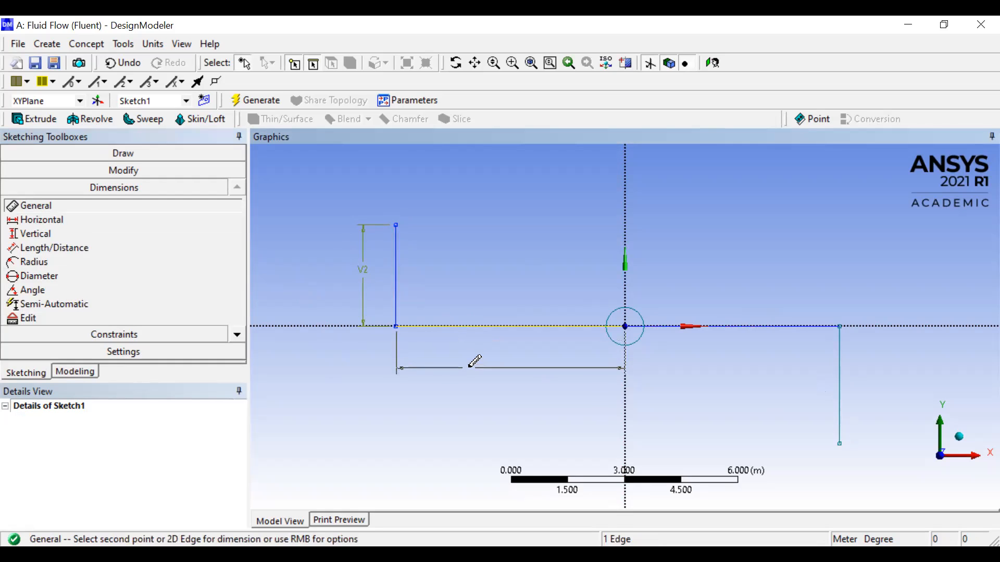
left_click(721, 328)
left_click(714, 371)
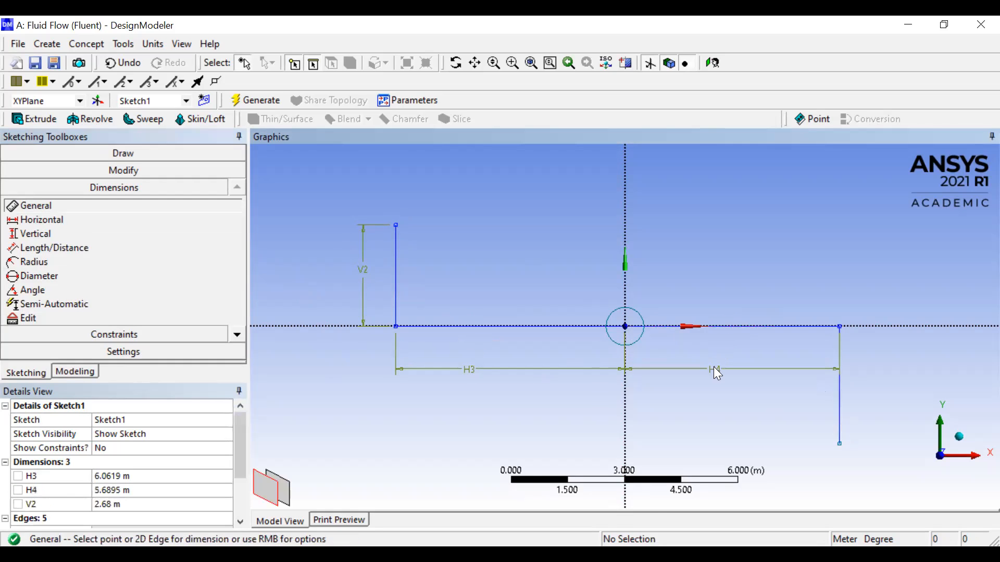
left_click(841, 394)
left_click(871, 396)
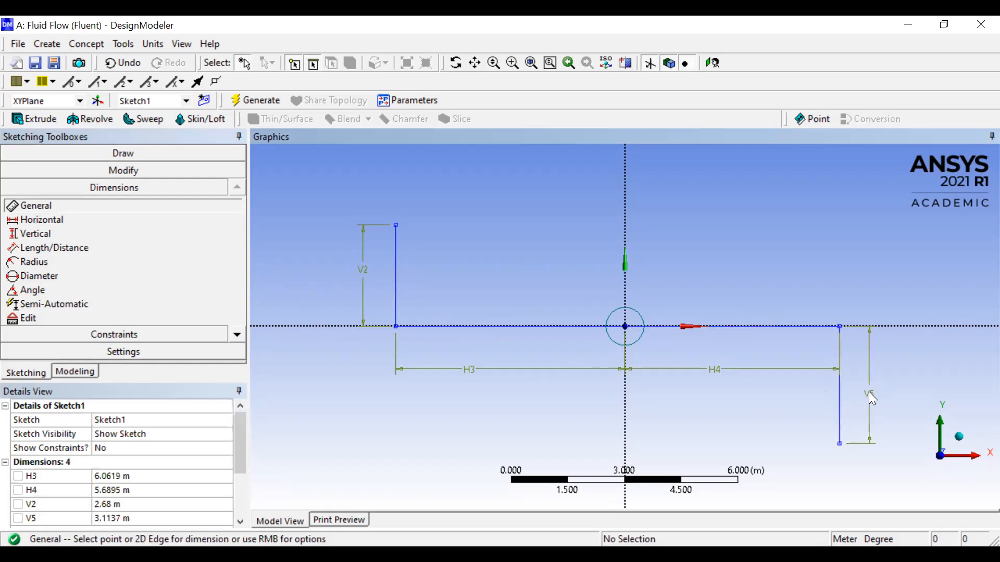
- Set the length dimensions H3 and H4 of the two horizontal lines to 25 m each
left_click(130, 476)
type("25")
key("Return")
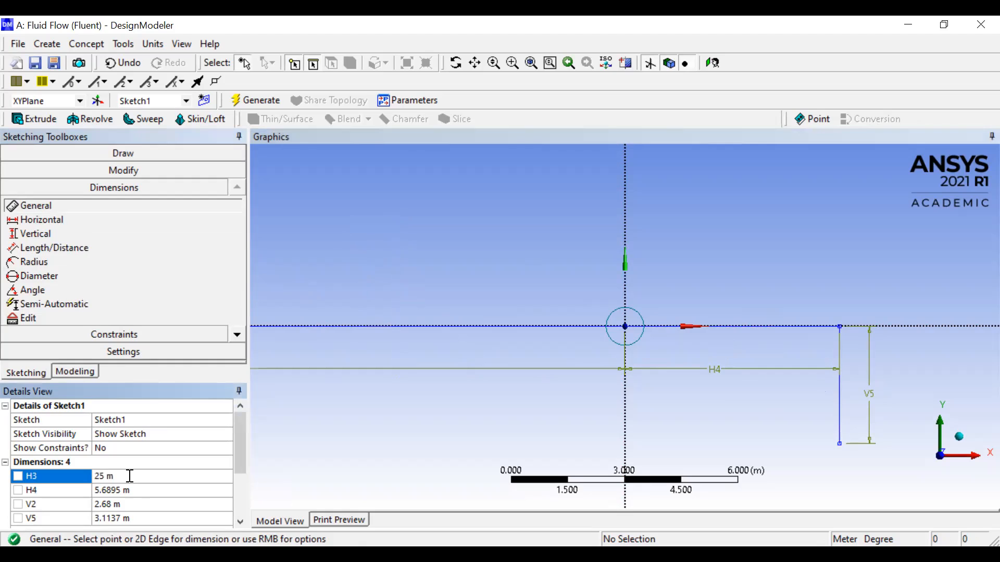
left_click(130, 490)
type("25")
key("Return")
- Set the length dimensions V2 and V5 of the two vertical lines to 25 m each
left_click(126, 503)
type("25")
key("Return")
left_click(123, 517)
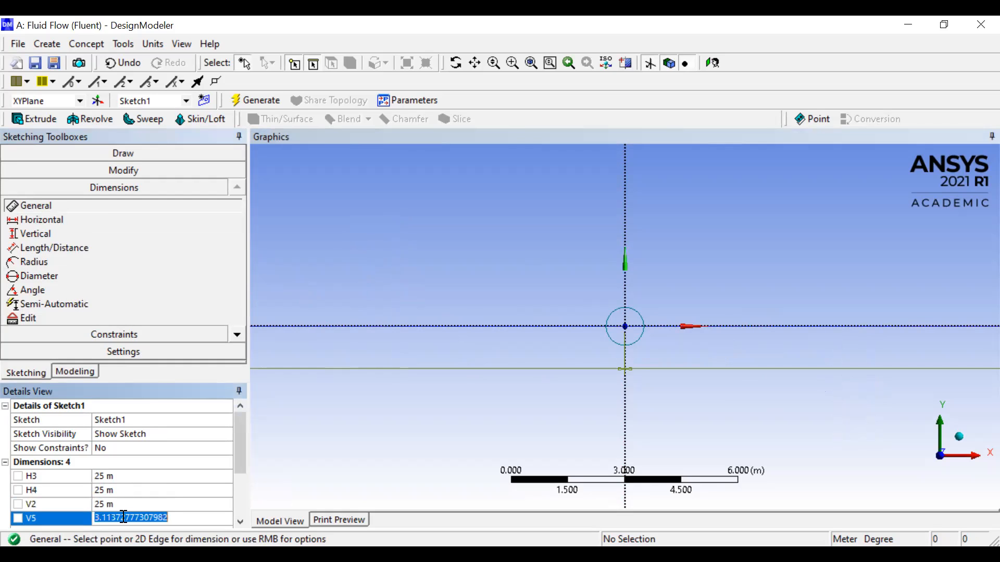
type("25")
key("Return")
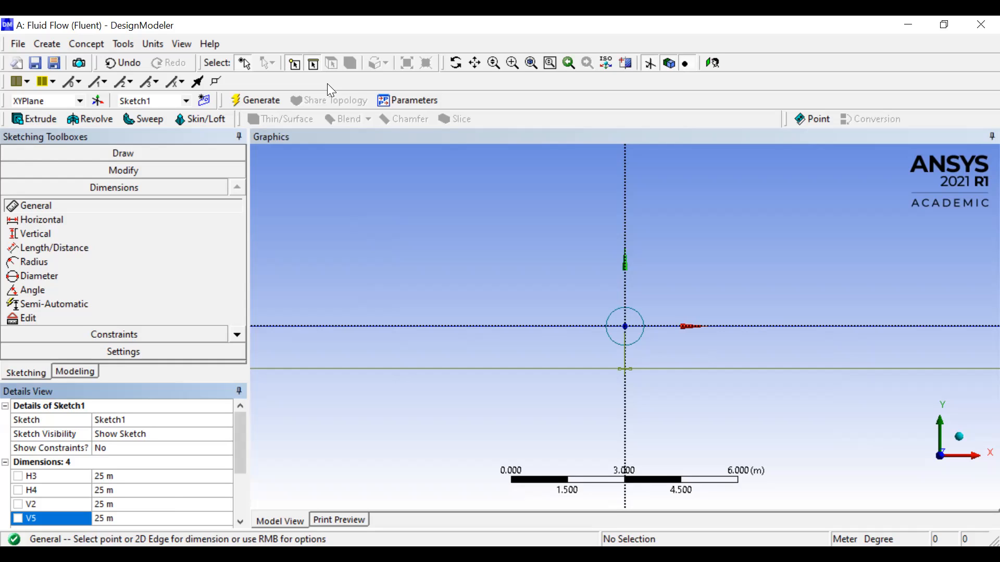
- Draw a rectangle from the upper endpoint of the negative-X vertical line to the lower endpoint of the positive-X vertical line
scroll(517, 348, "up", 1)
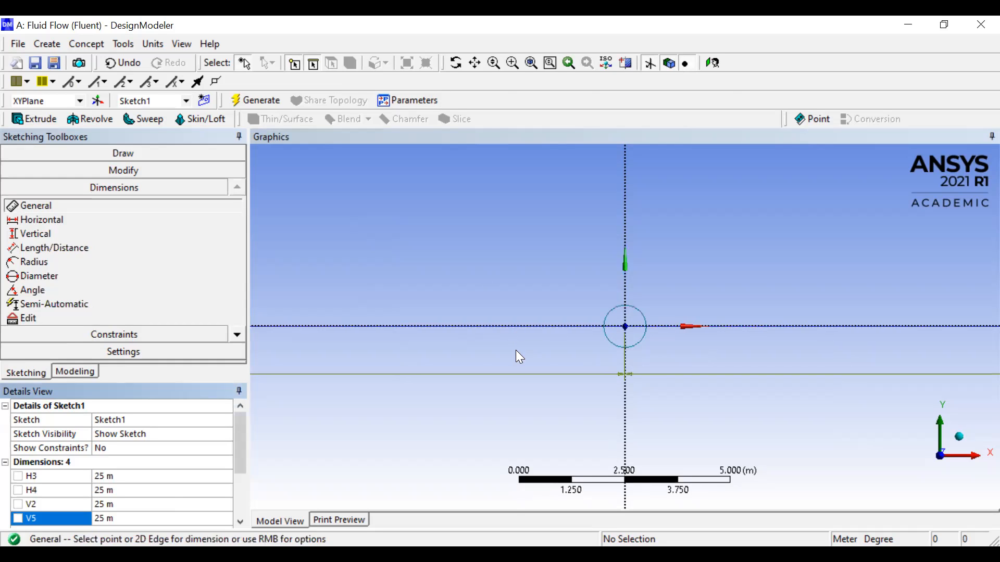
scroll(517, 352, "down", 5)
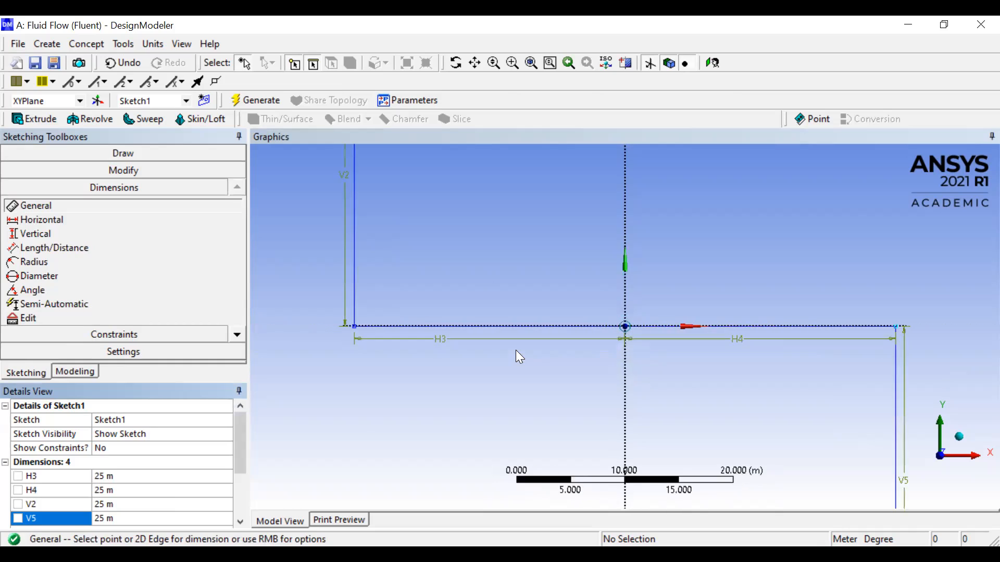
scroll(519, 358, "down", 3)
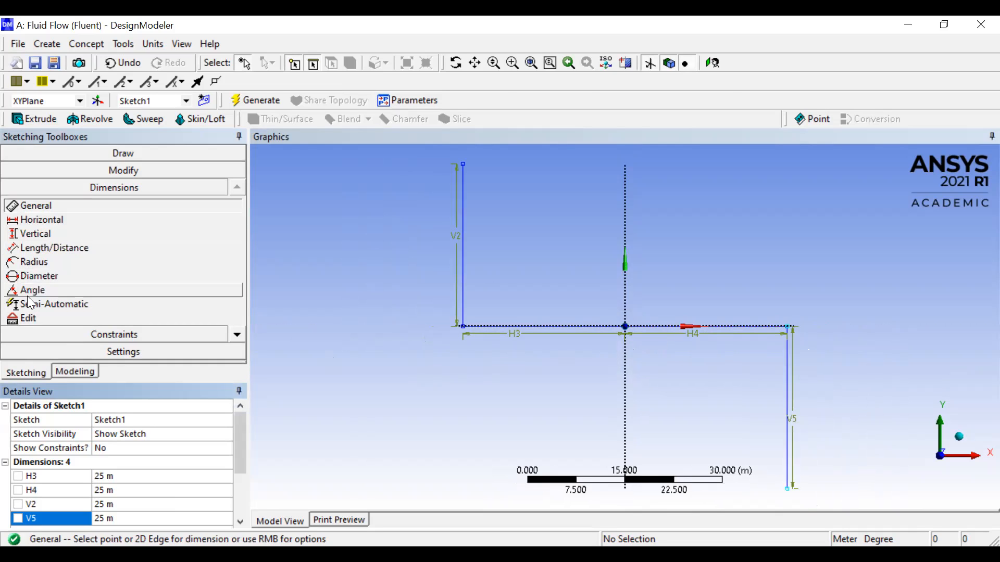
left_click(93, 153)
left_click(35, 245)
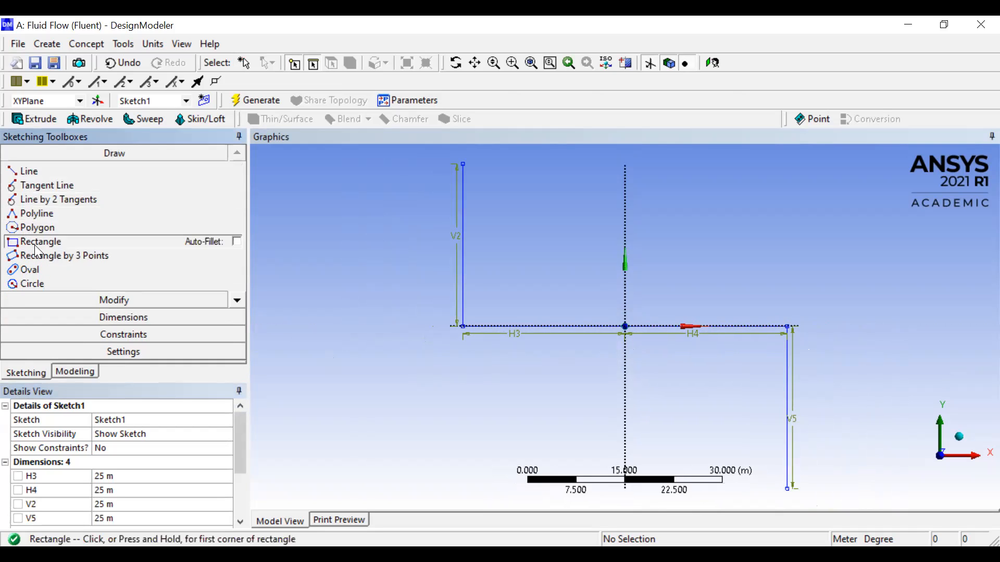
left_click(463, 164)
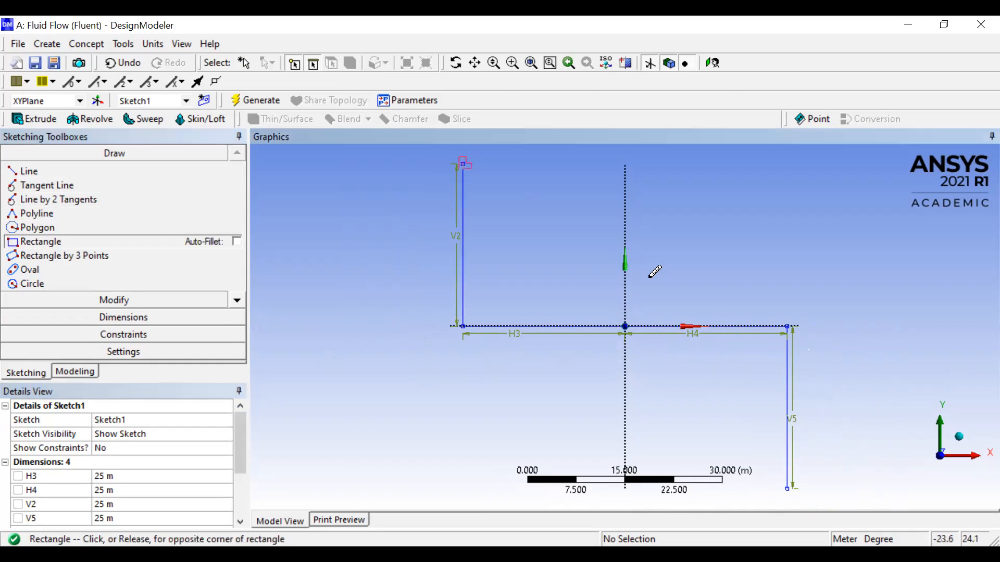
left_click(787, 489)
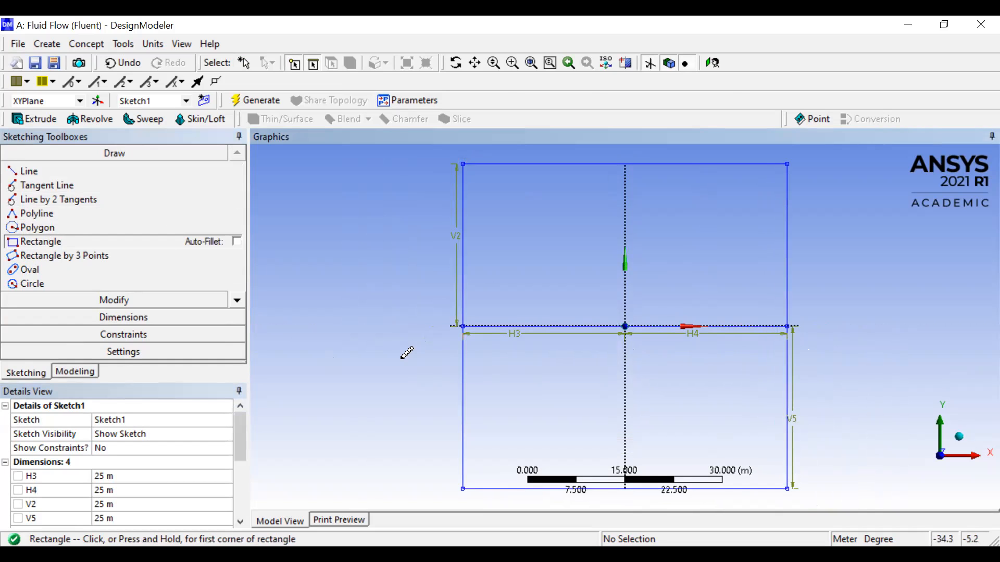
key("Escape")
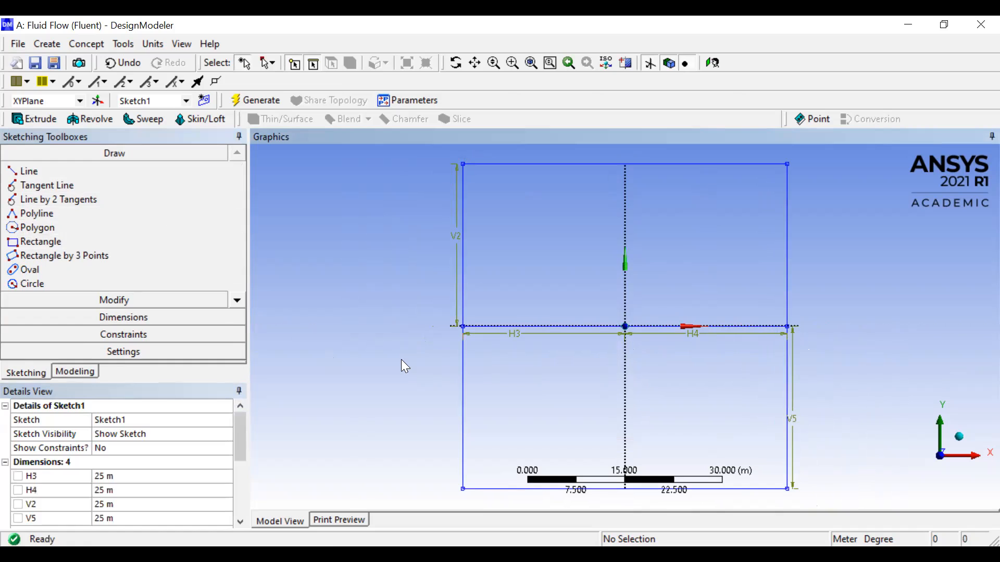
- Delete the rectangle's negative-X edge and the 25 m vertical line overlapping it
left_click(465, 297)
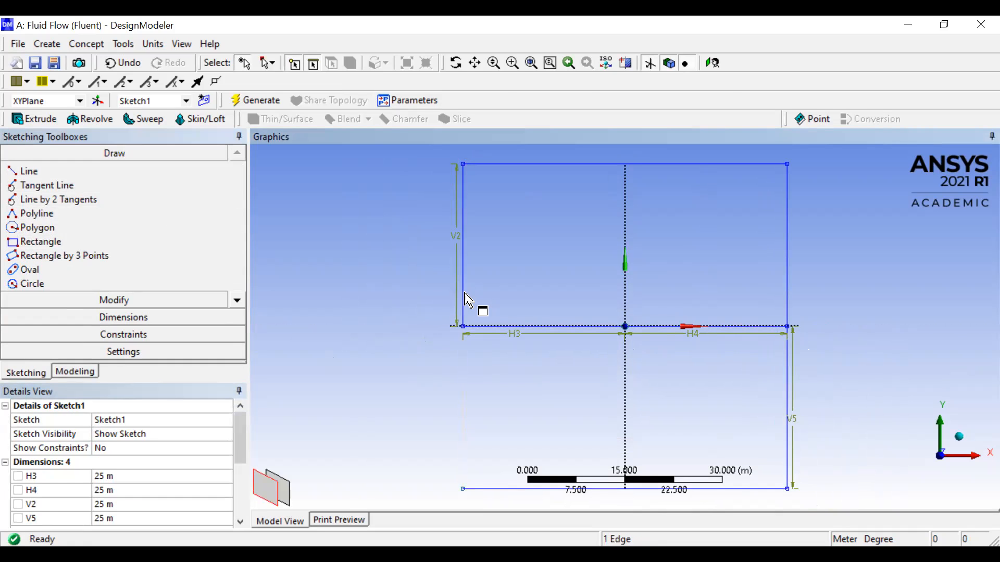
left_click(465, 294)
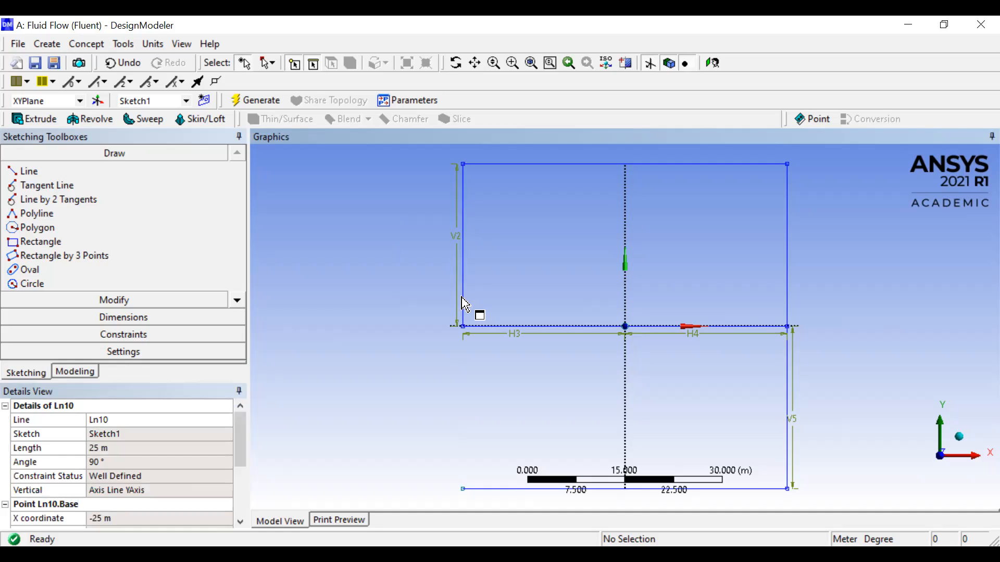
left_click(465, 304)
key("Delete")
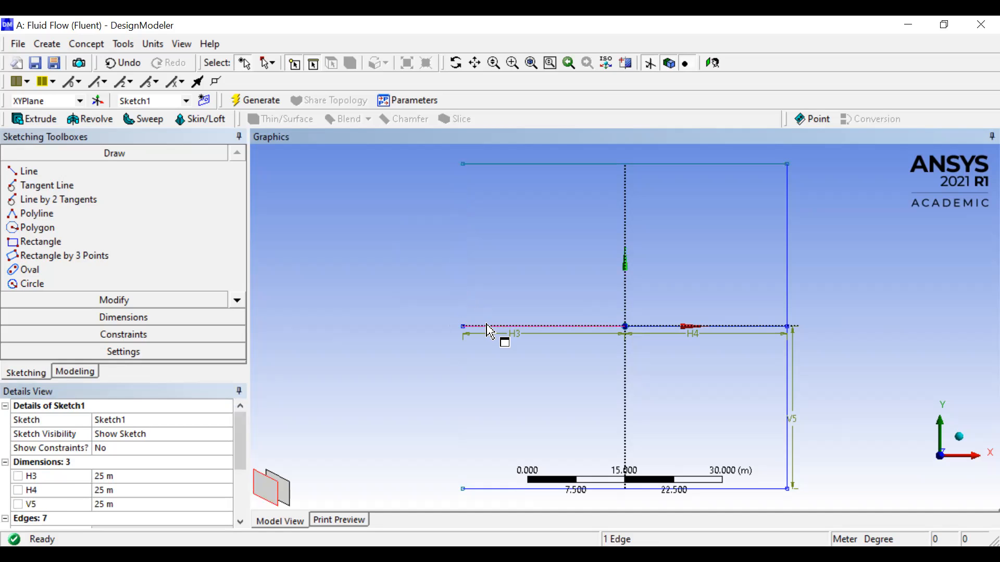
- Delete the two horizontal lines running along the X axis from the origin
left_click(489, 326)
key("Delete")
left_click(665, 328)
key("Delete")
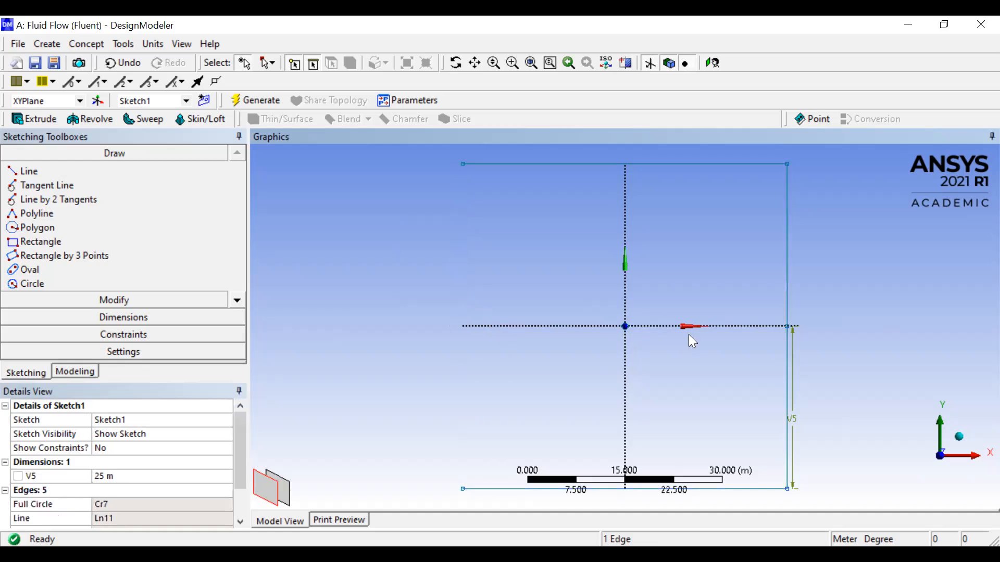
- Delete the rectangle's positive-X edge and the 25 m vertical line overlapping it
left_click(788, 369)
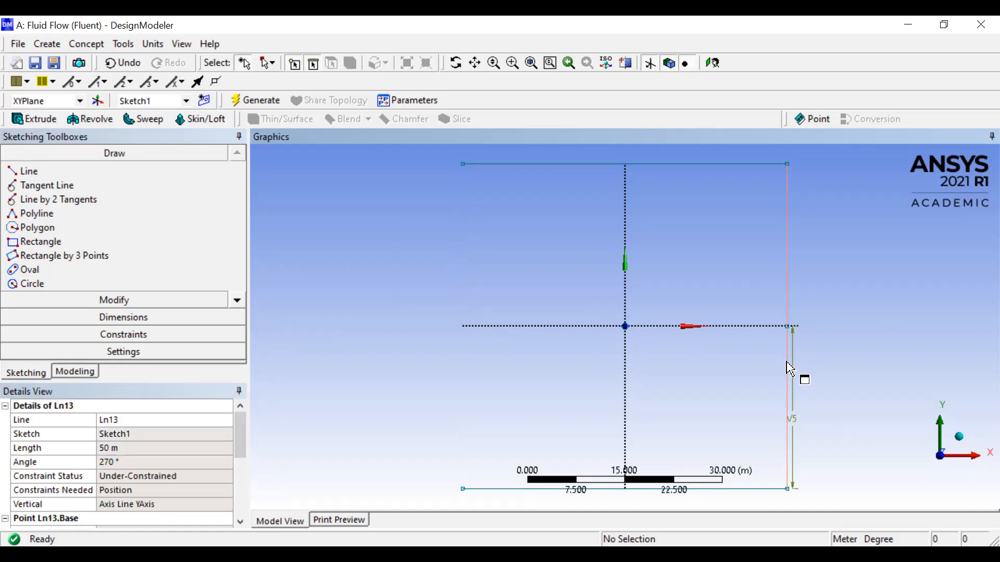
left_click(789, 369)
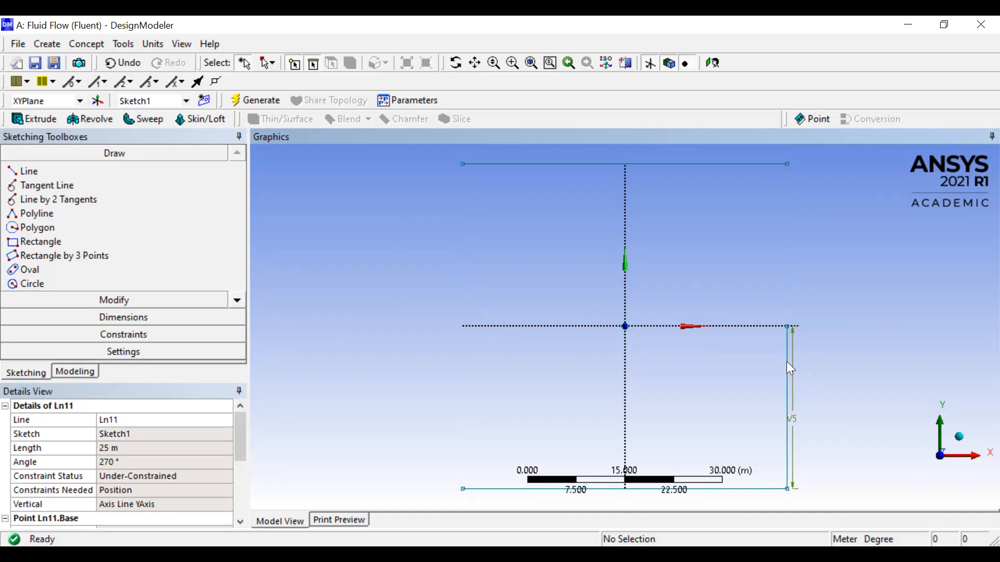
key("Delete")
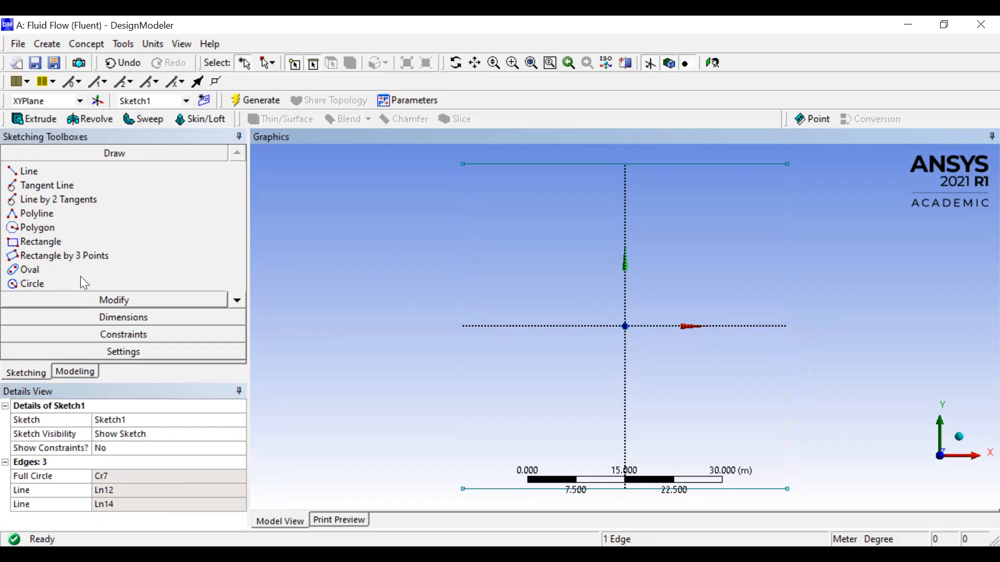
- Draw two vertical lines joining the ends of the upper and lower horizontal edges to close the square domain
left_click(56, 172)
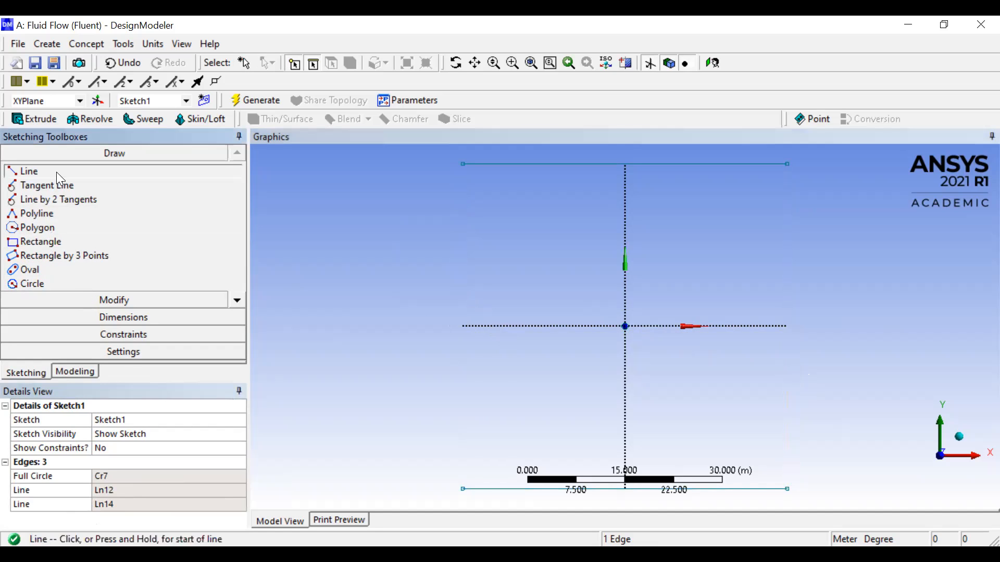
left_click(463, 164)
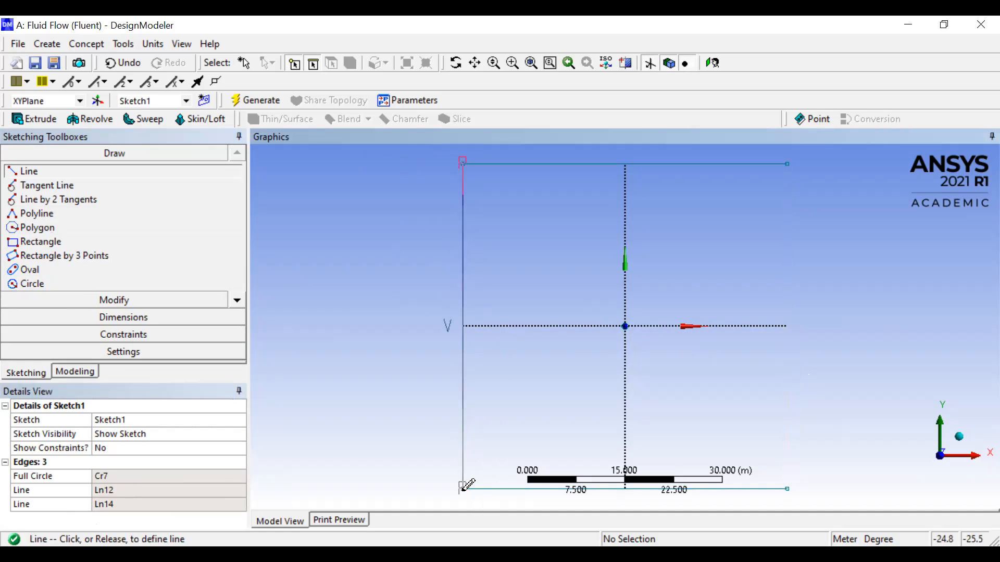
left_click(462, 488)
left_click(787, 164)
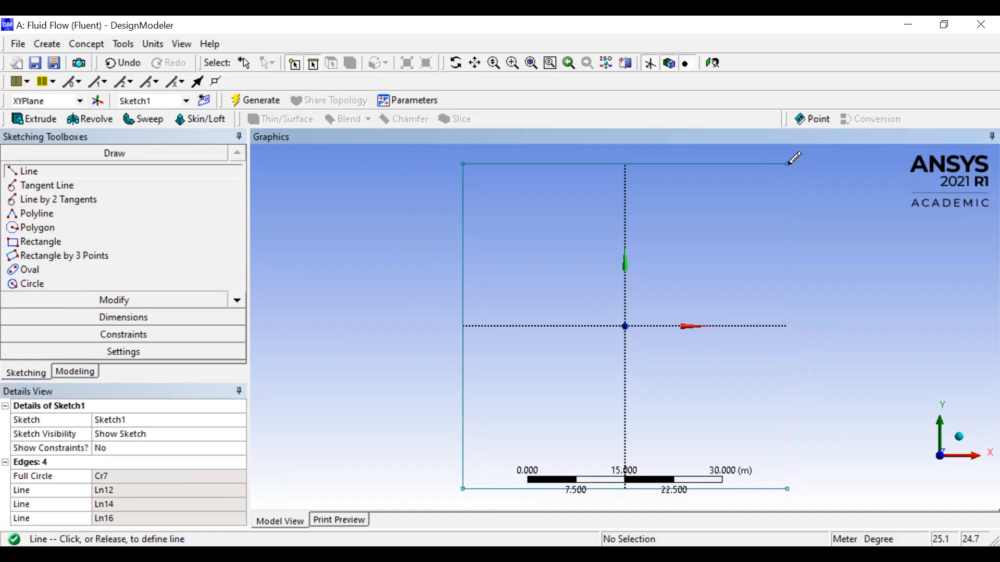
left_click(787, 489)
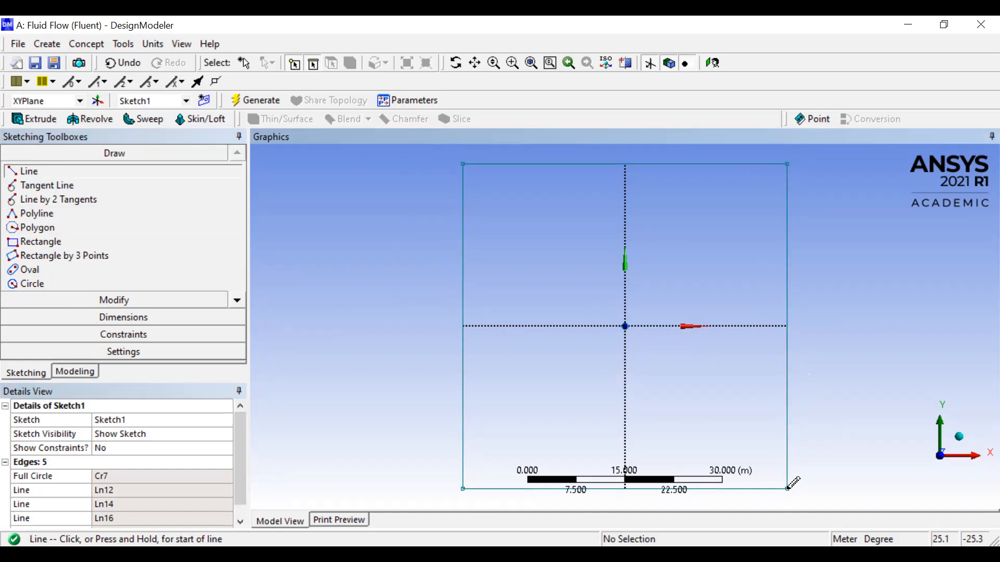
key("Escape")
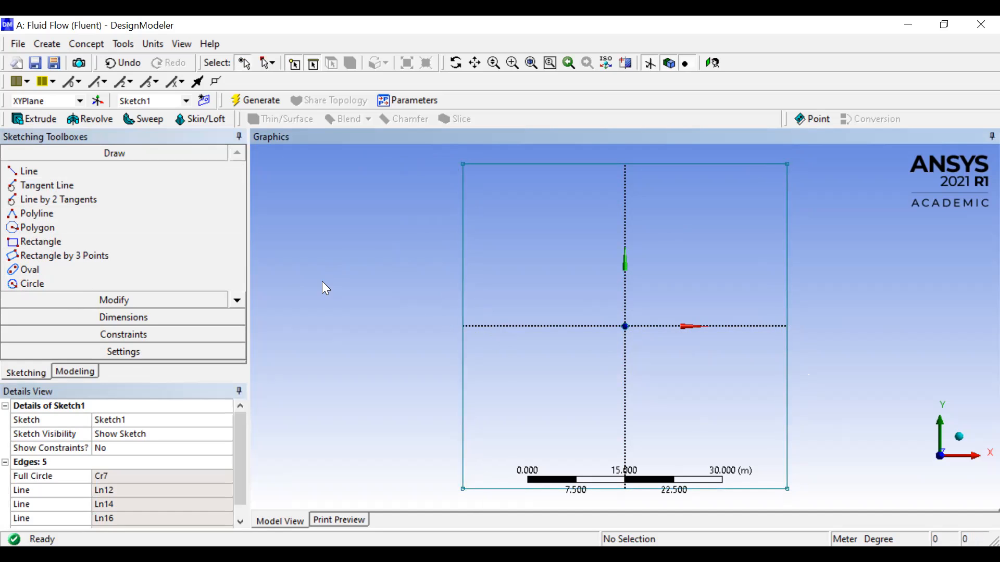
- Create a surface from sketches with Sketch1 of the XYPlane as base object and generate it
left_click(95, 45)
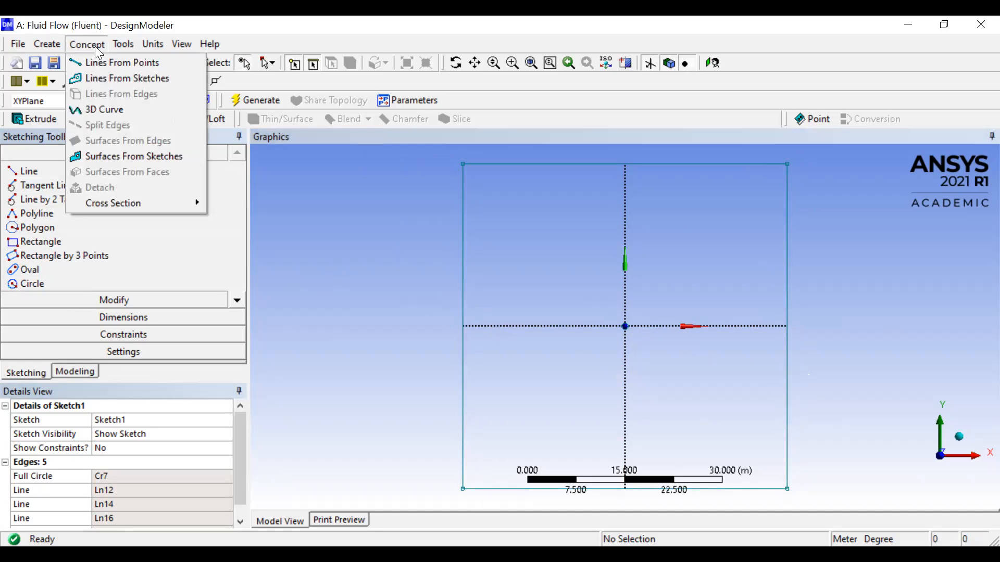
left_click(131, 154)
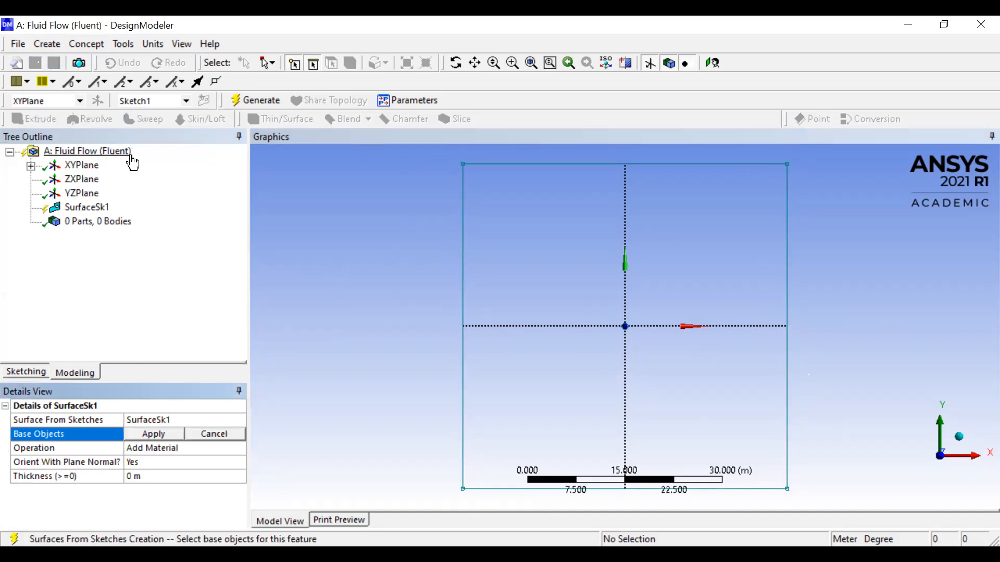
left_click(31, 166)
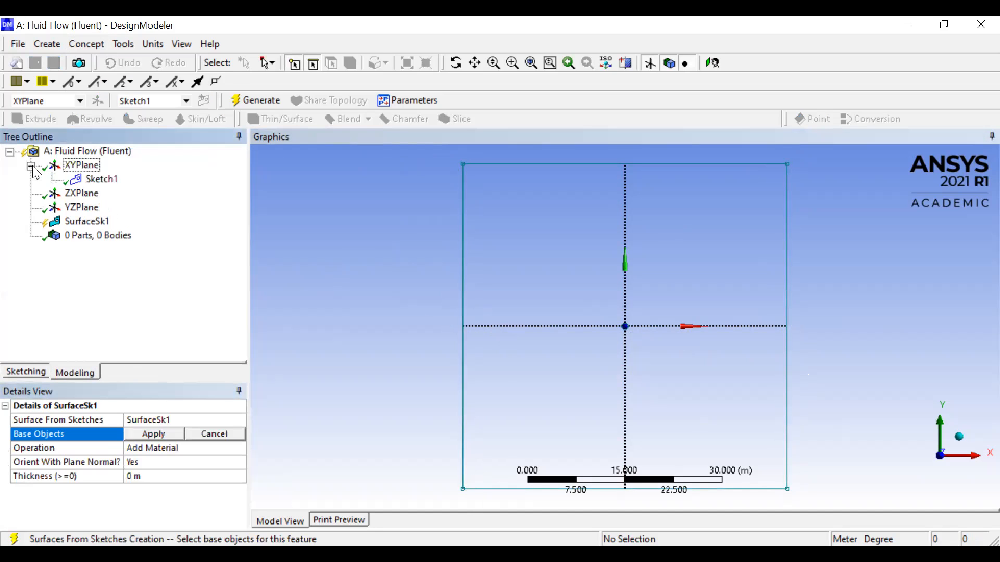
left_click(95, 179)
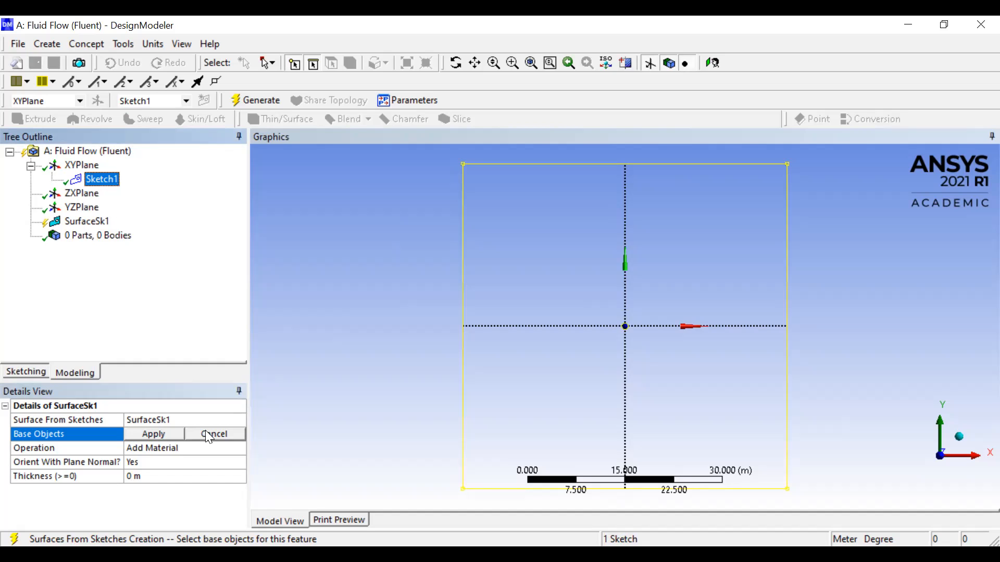
left_click(160, 433)
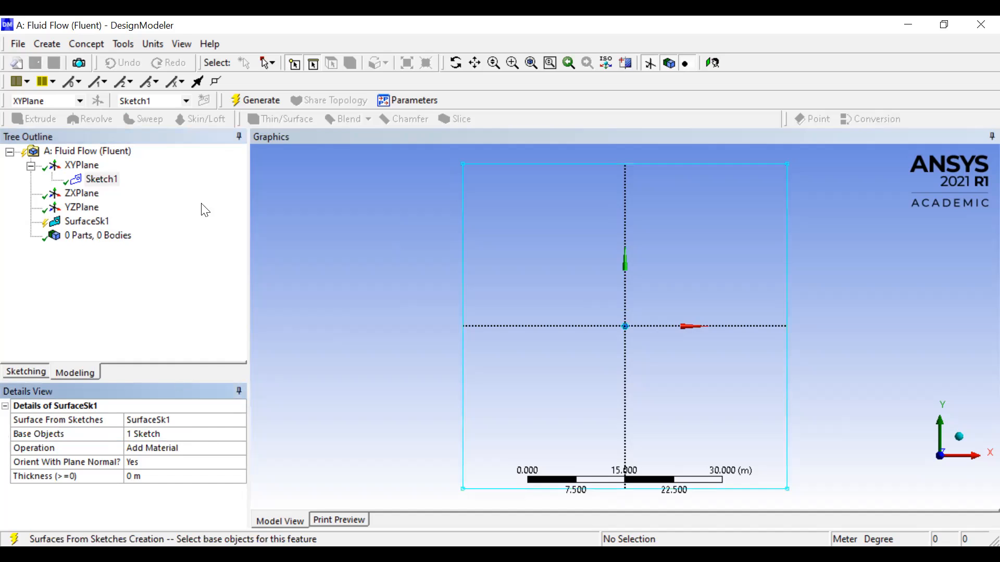
left_click(250, 100)
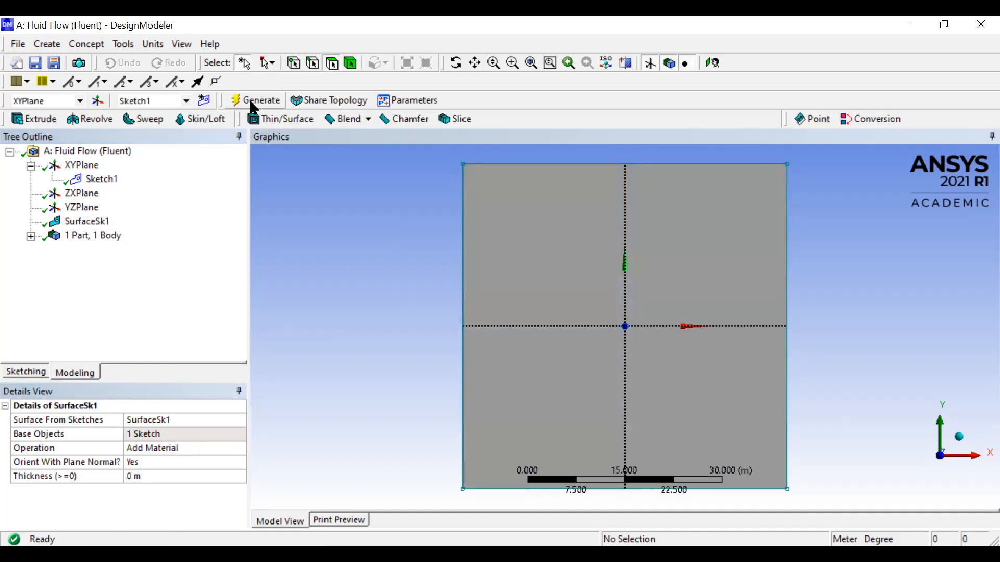
scroll(657, 297, "up", 2)
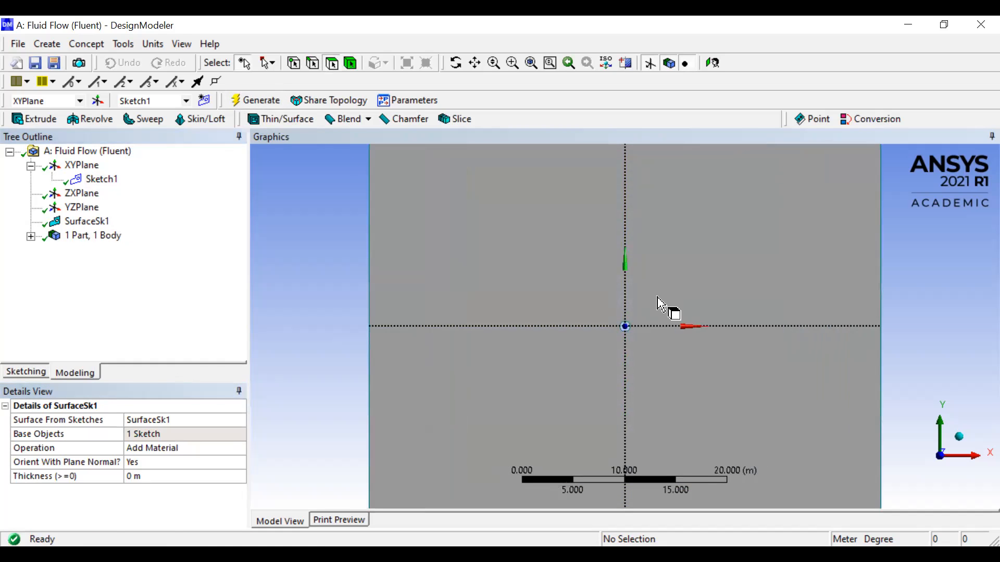
scroll(657, 297, "up", 3)
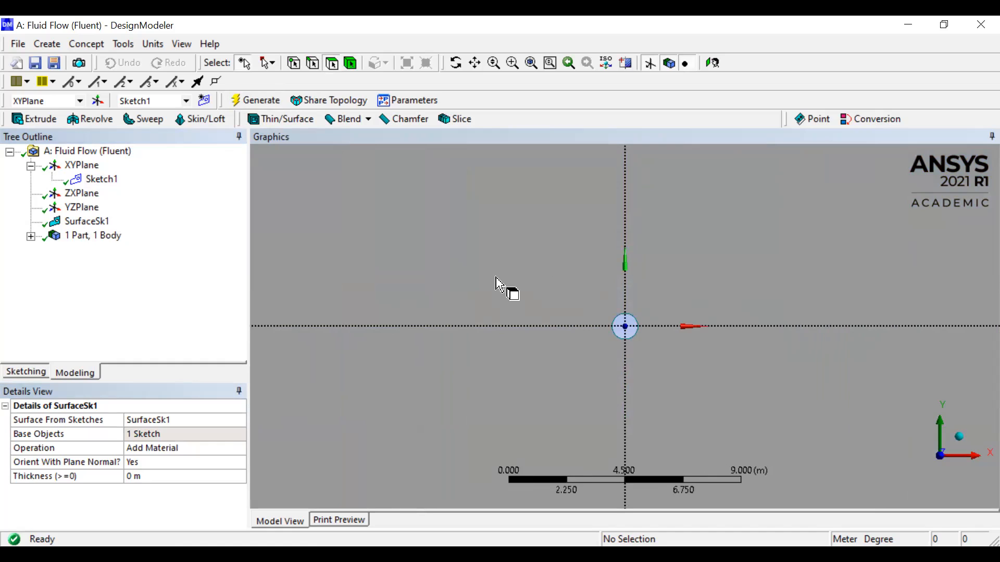
scroll(497, 281, "down", 2)
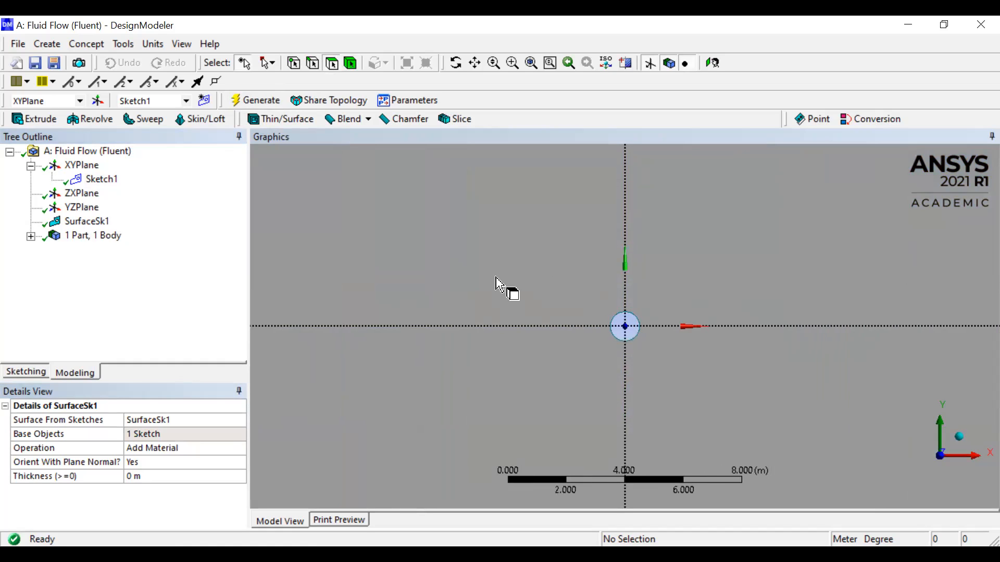
key("F7")
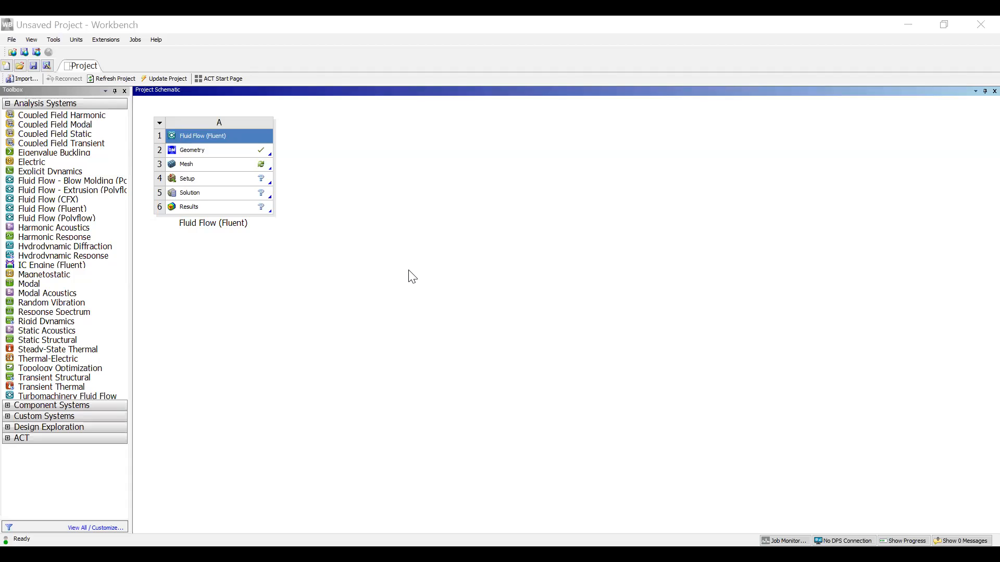
- Open the Mesh cell of the Fluid Flow (Fluent) system in Workbench
left_click(208, 157)
left_click(203, 168)
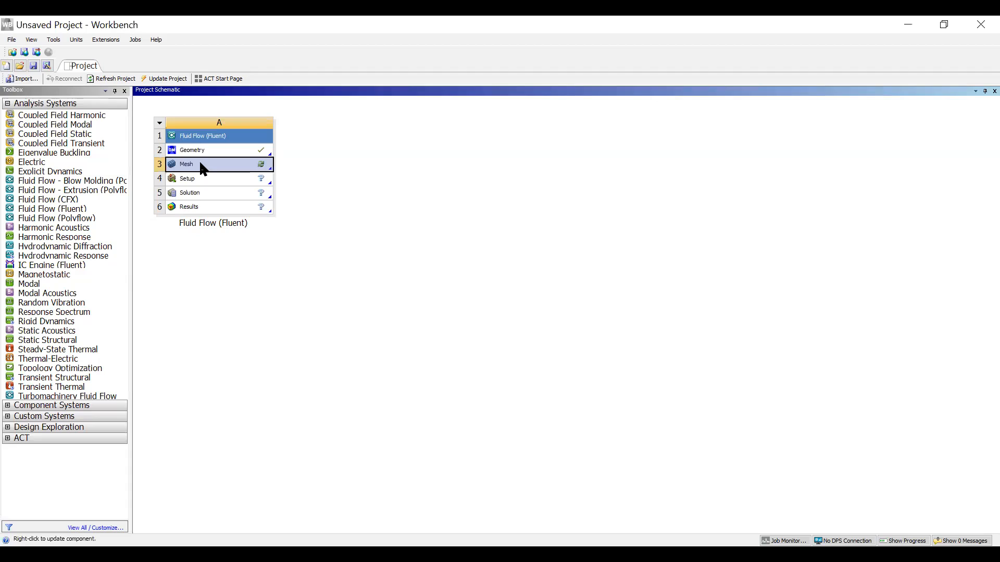
double_click(203, 166)
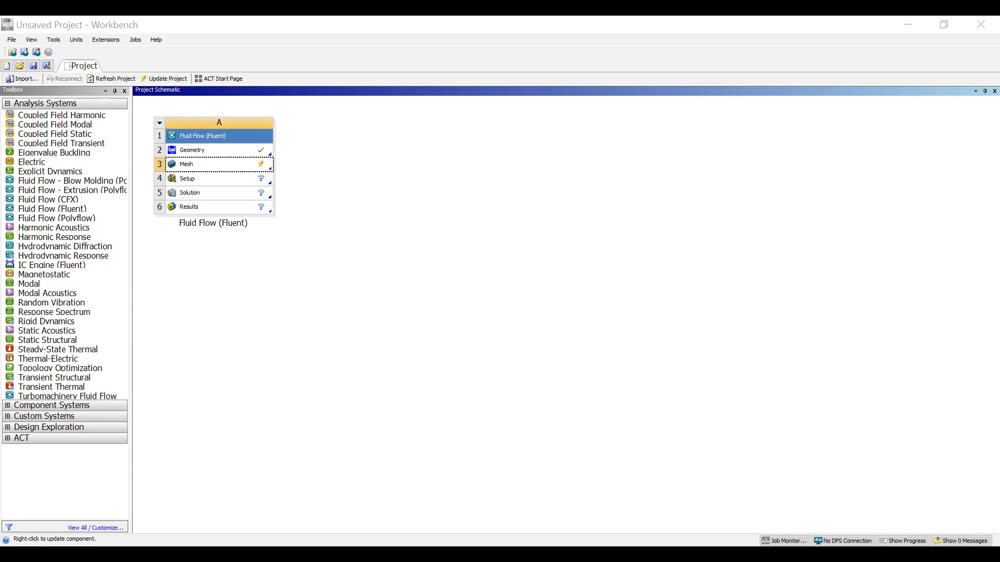
- Set the mesh sizing's behavior to Hard
left_click(175, 396)
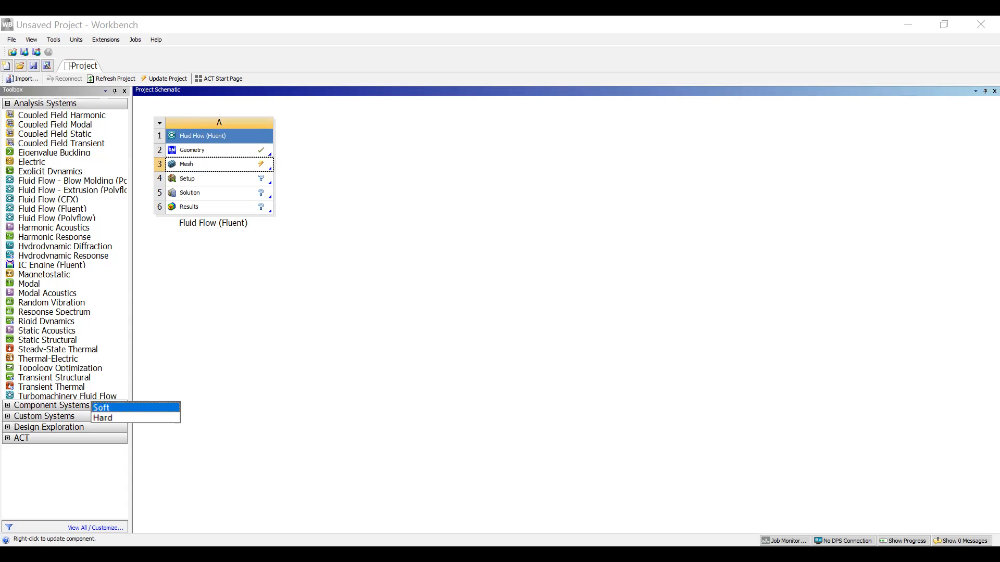
left_click(136, 418)
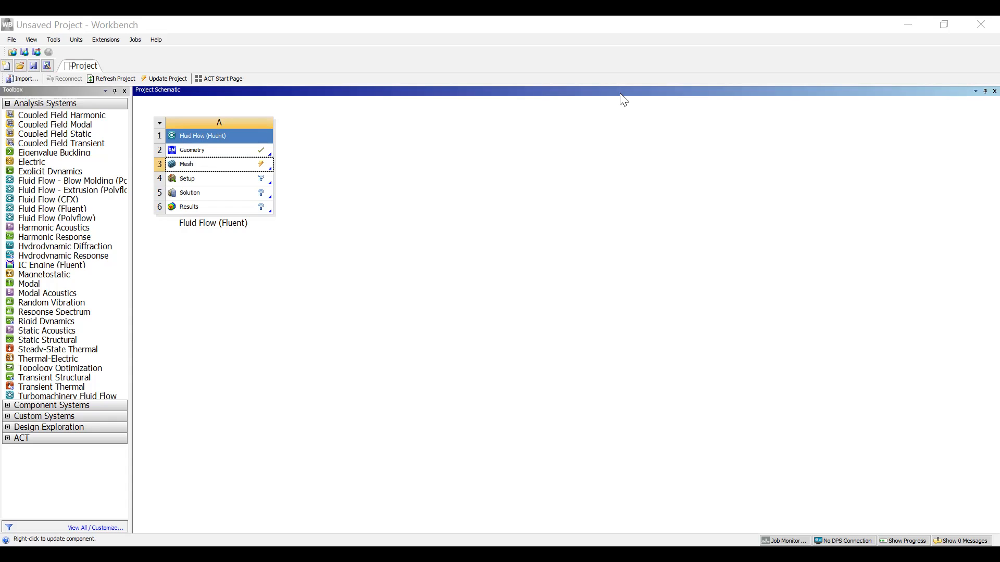
- Update the Mesh cell of the Fluid Flow (Fluent) system and open its Setup cell
right_click(190, 166)
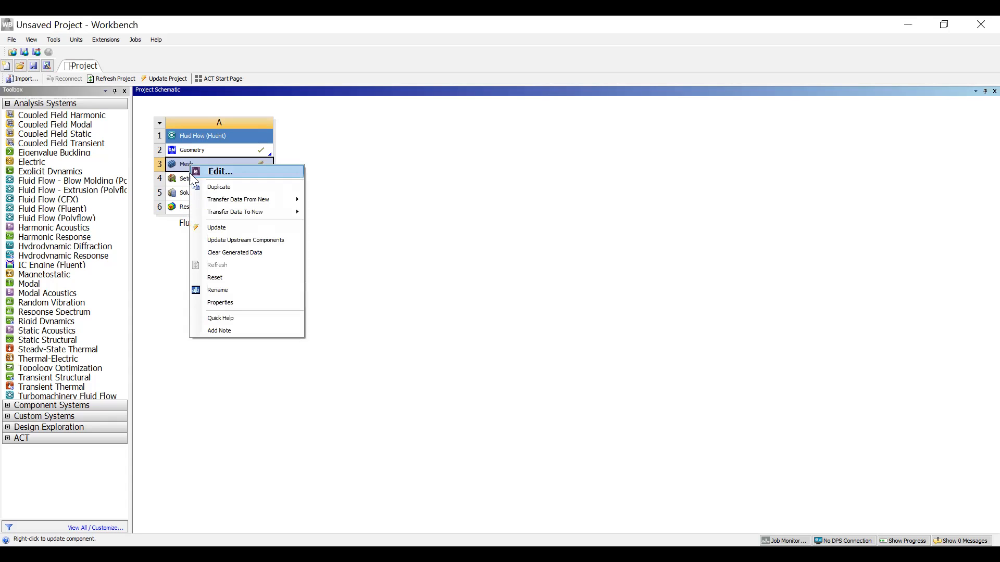
left_click(226, 229)
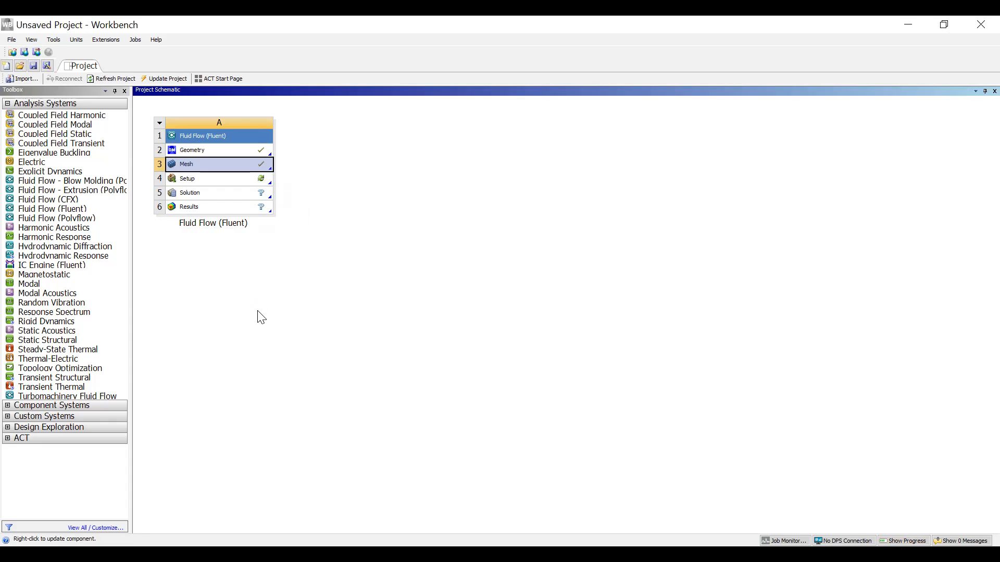
left_click(227, 181)
double_click(228, 185)
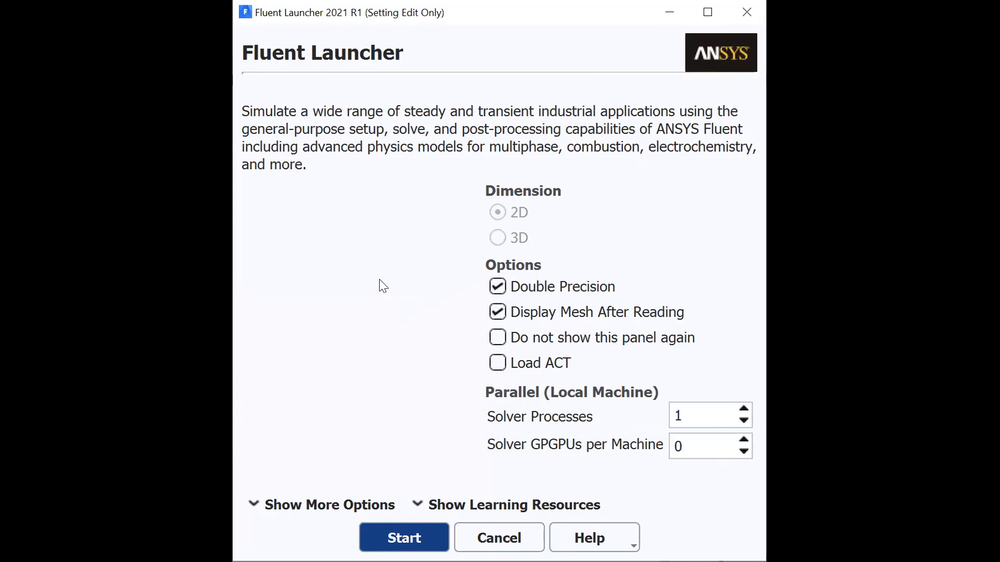
- Start Fluent with 4 solver processes and dismiss the Key Behavioral Changes notice
left_click(701, 418)
key("BackSpace")
type("4")
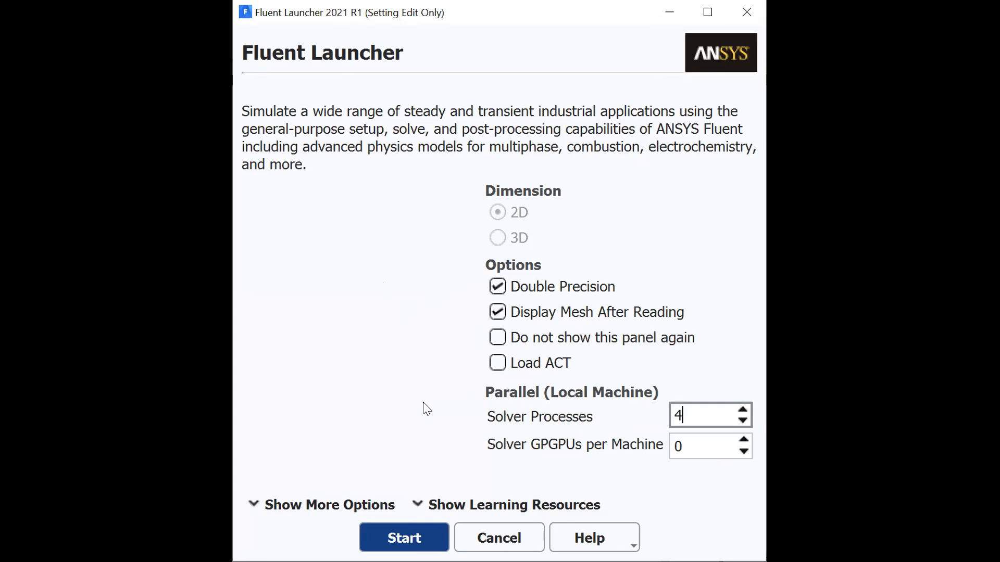
left_click(410, 527)
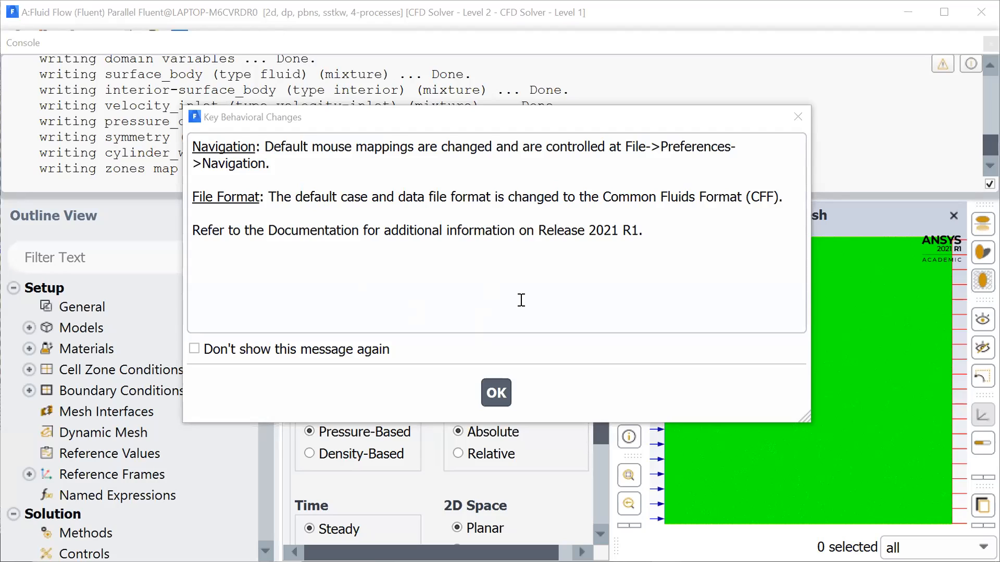
left_click(494, 393)
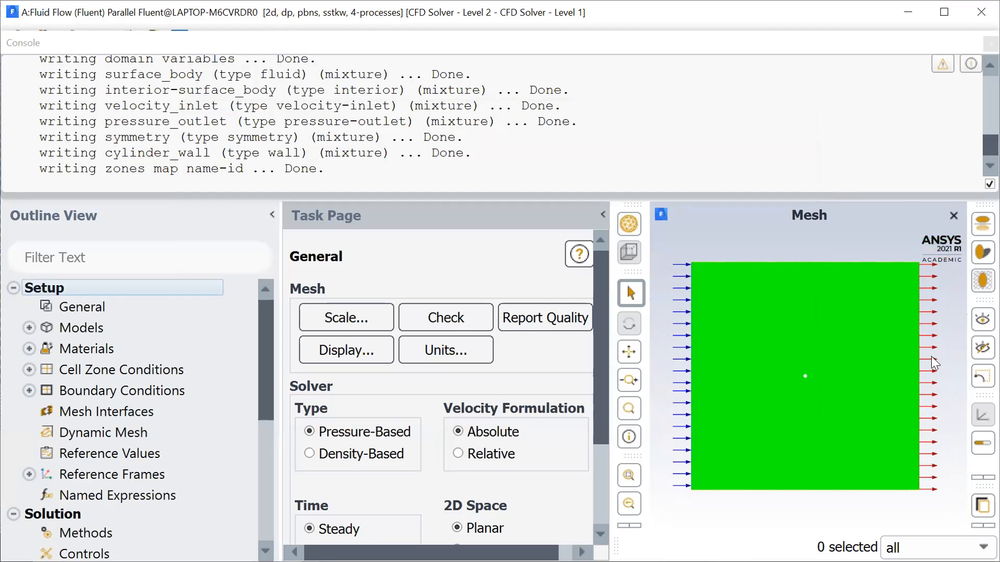
- Change the viscous model to Spalart-Allmaras (1 eqn) with vorticity-based production
scroll(784, 383, "up", 5)
scroll(784, 384, "down", 5)
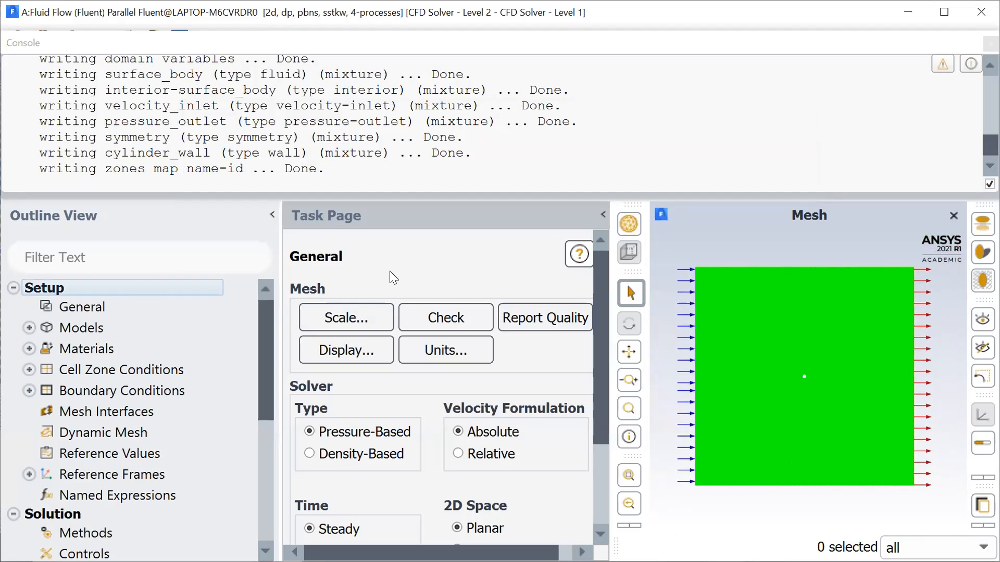
scroll(390, 271, "down", 3)
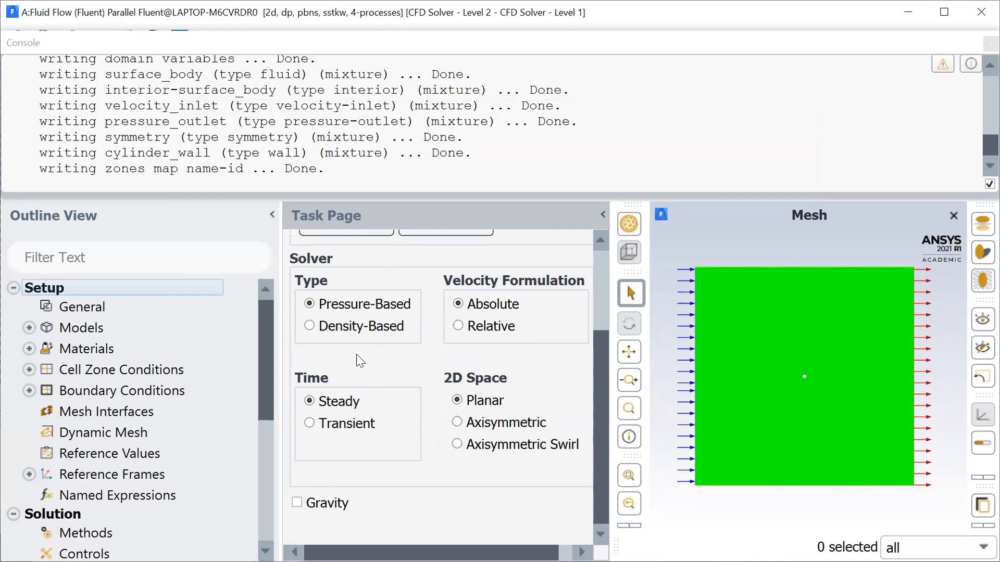
scroll(359, 360, "up", 1)
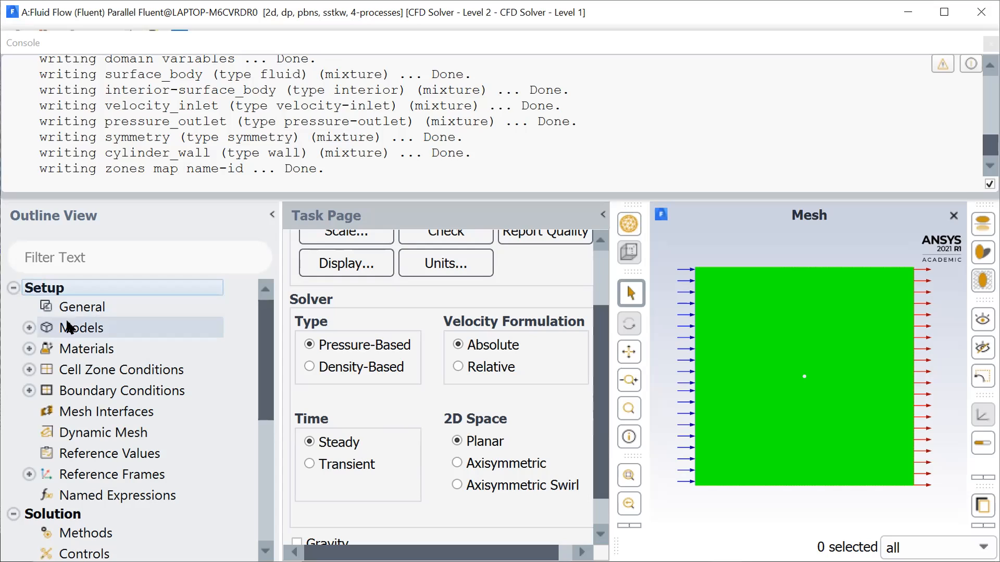
left_click(29, 327)
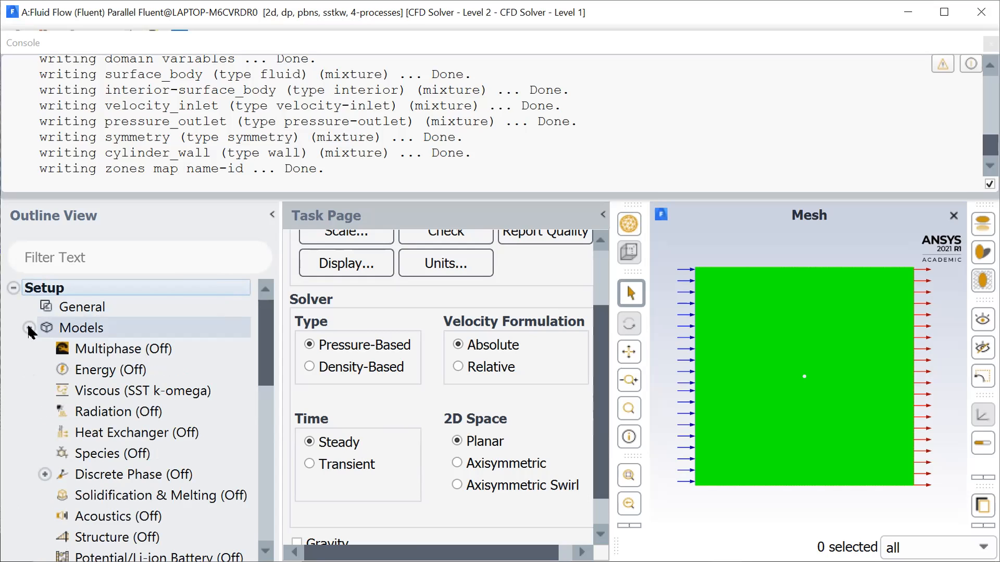
left_click(115, 392)
double_click(116, 392)
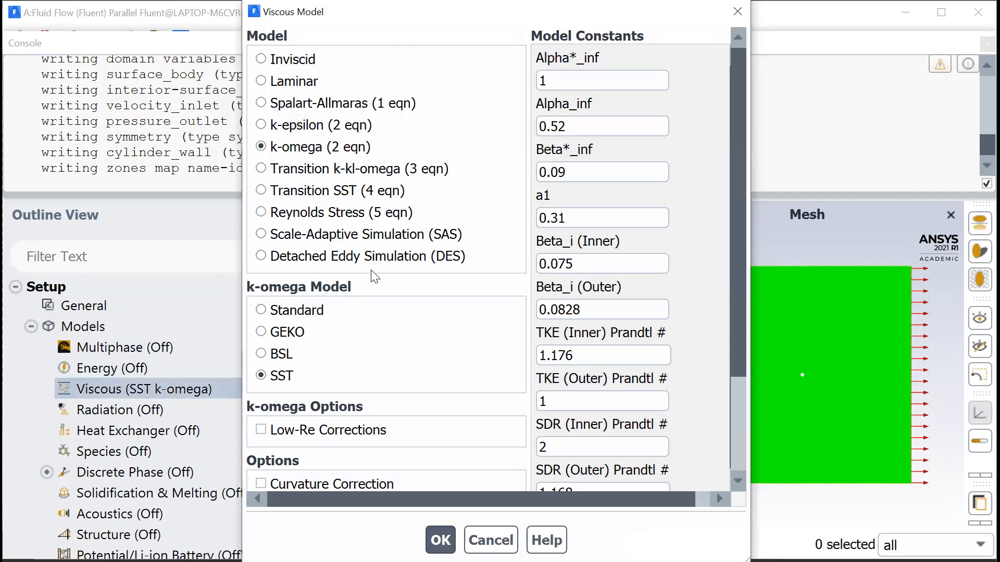
left_click(294, 104)
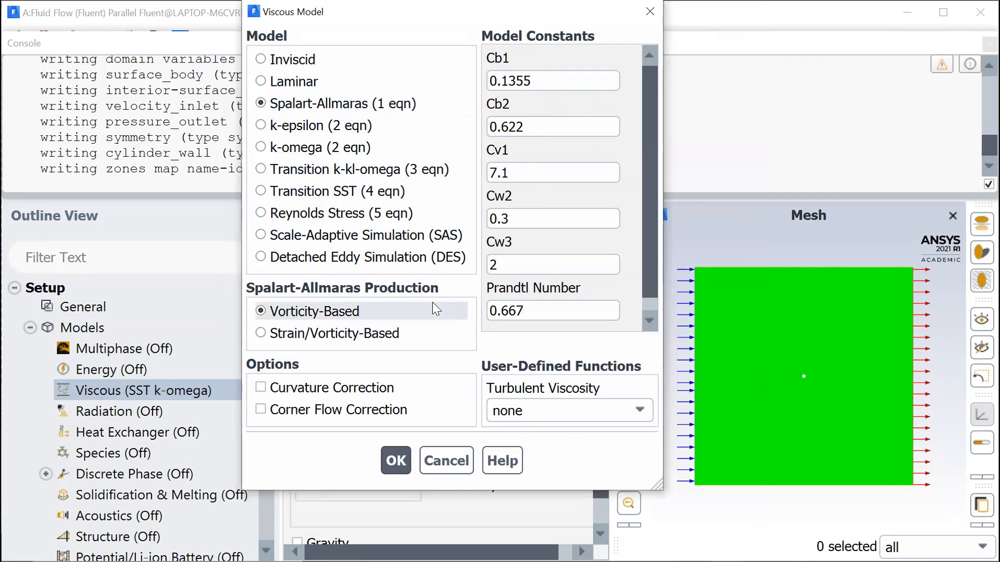
left_click(396, 459)
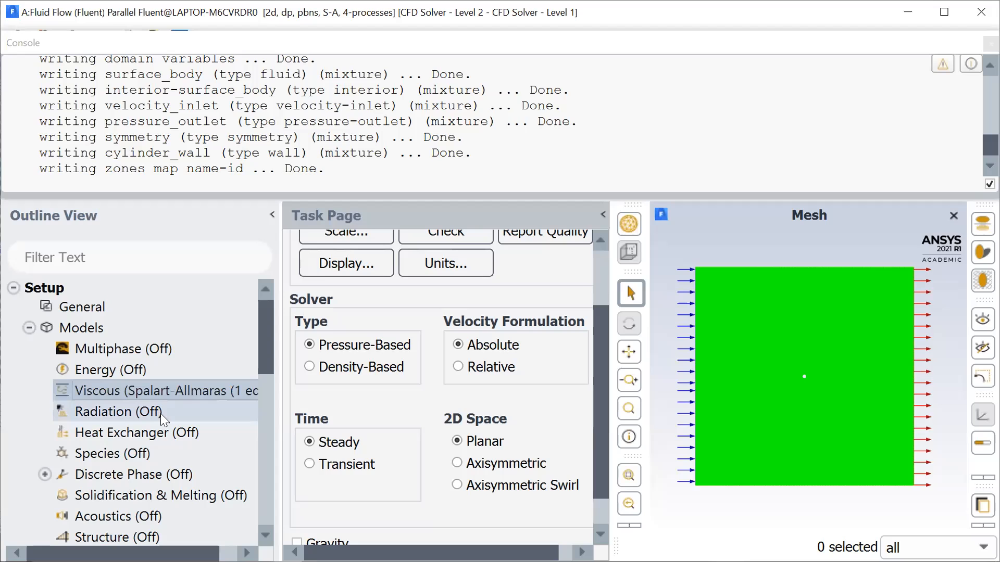
- Set the constant viscosity of the fluid material air to 1.51325e-05 kg/(m s) and apply the change
scroll(184, 388, "down", 3)
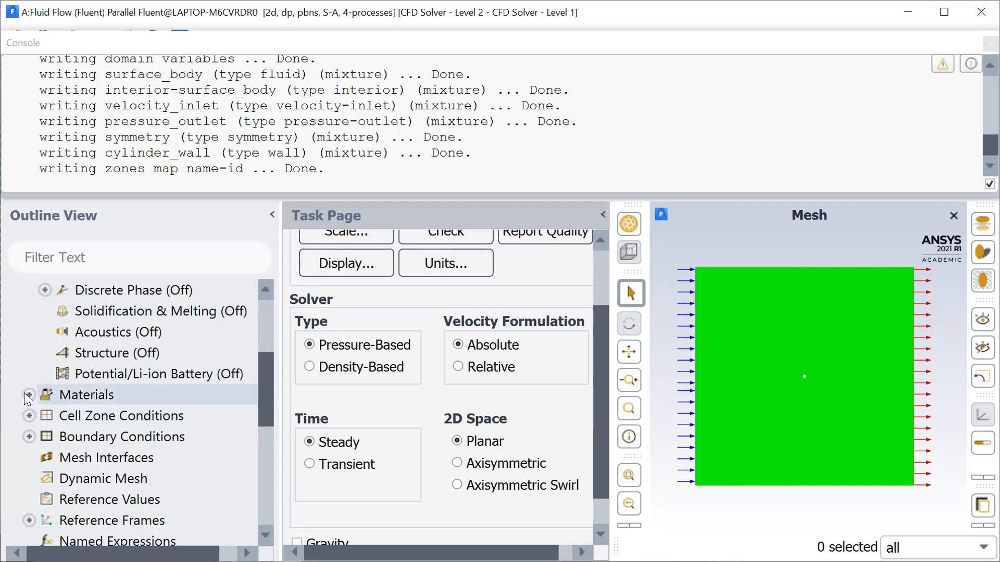
left_click(27, 394)
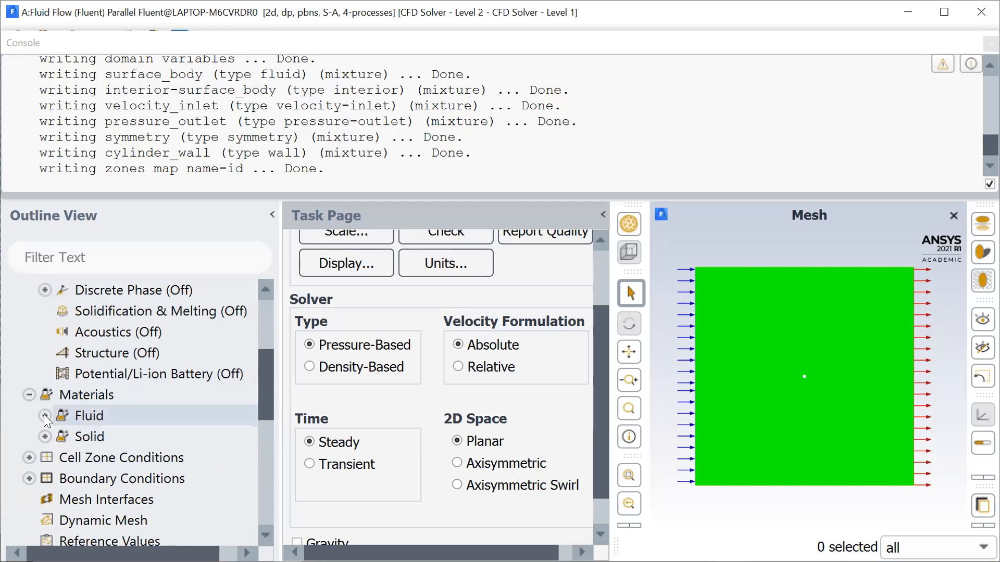
left_click(44, 414)
left_click(95, 437)
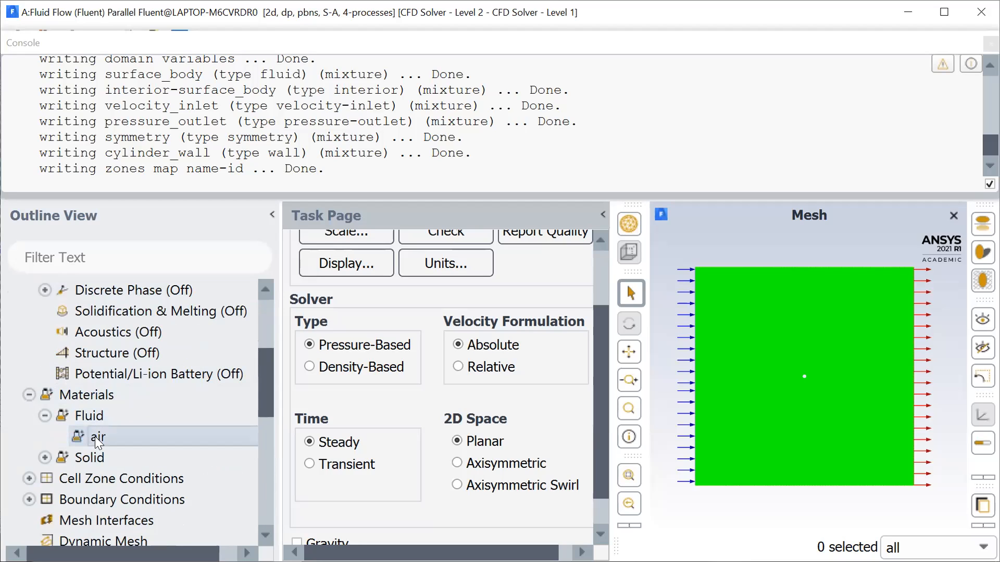
double_click(95, 436)
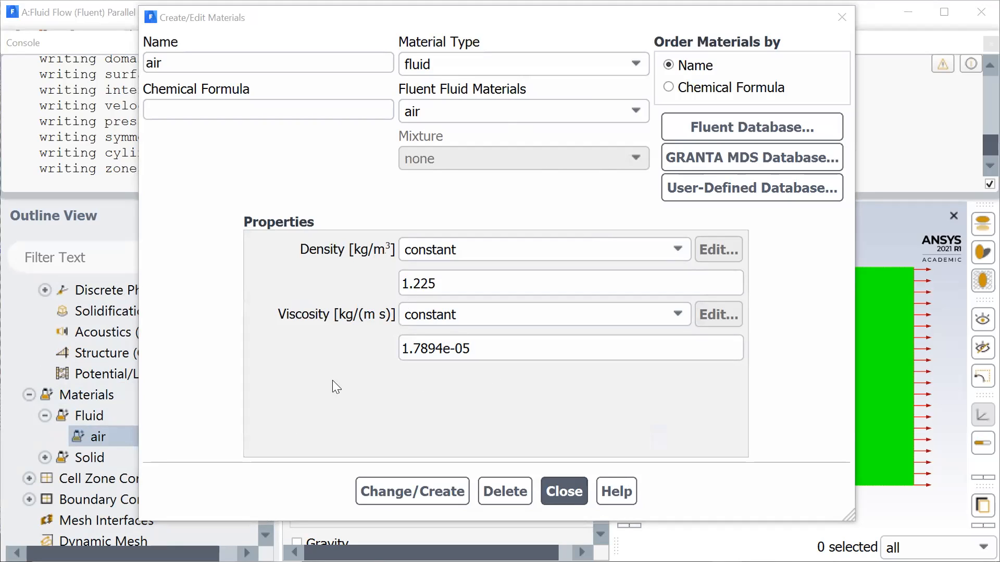
left_click(475, 283)
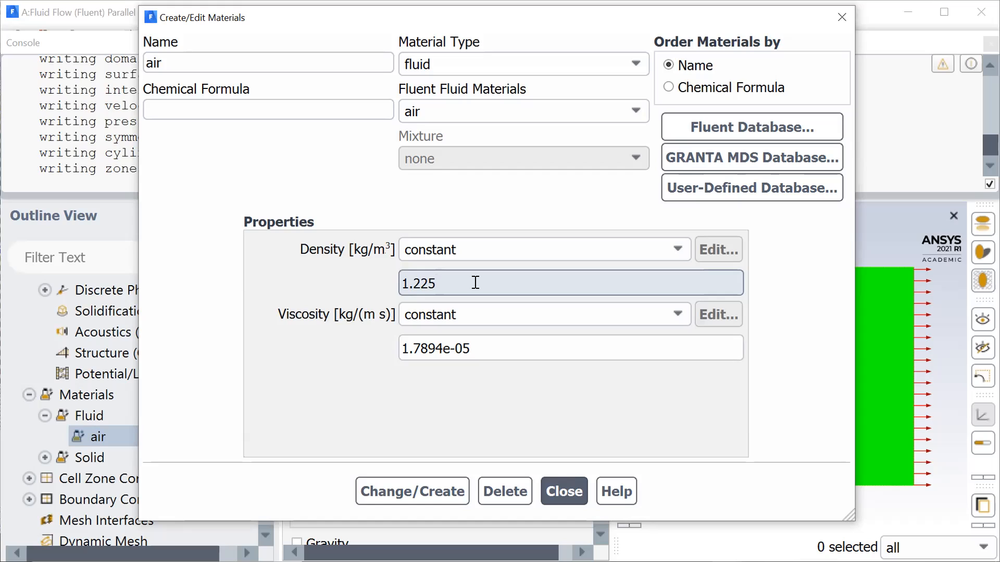
left_click(478, 350)
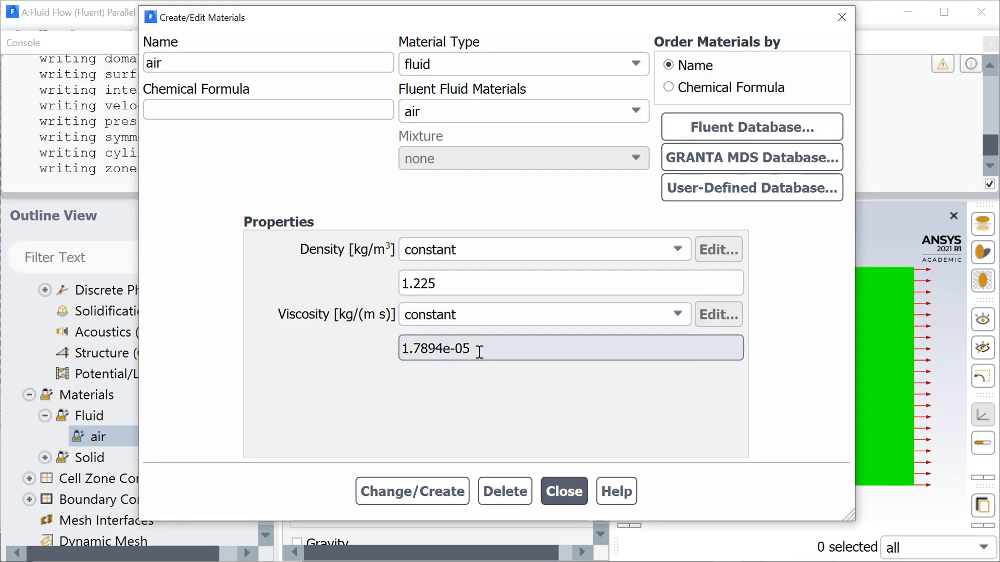
left_click(446, 351)
key("BackSpace")
key("BackSpace")
key("BackSpace")
key("BackSpace")
type("51325")
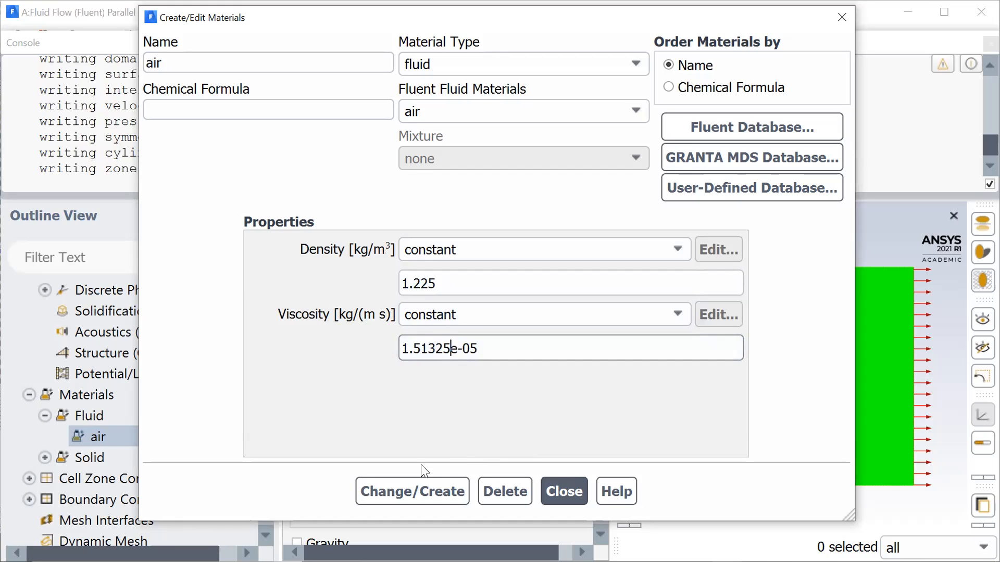
left_click(425, 490)
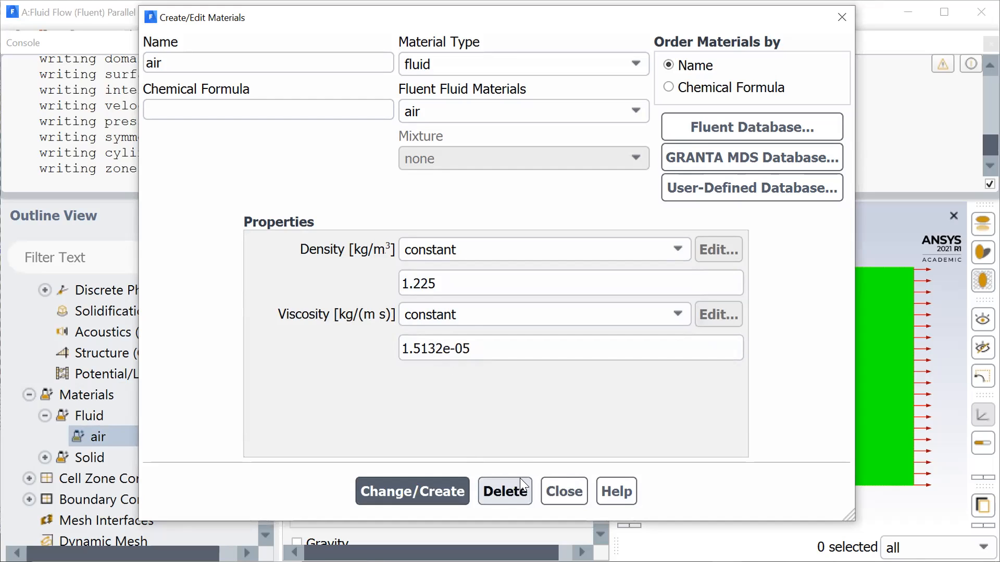
left_click(561, 491)
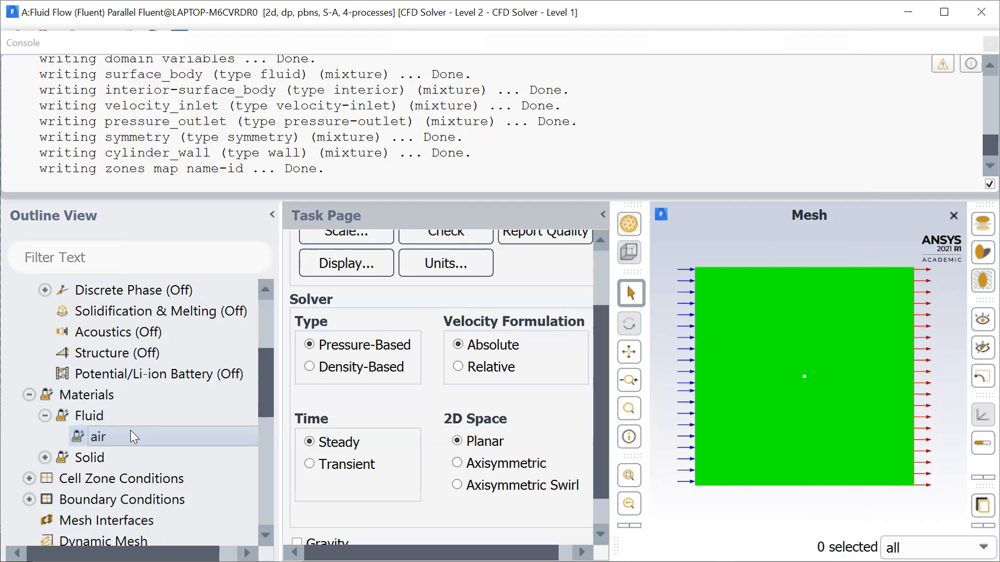
- Check the density and viscosity of the air assigned to the surface_body fluid cell zone
scroll(130, 432, "down", 1)
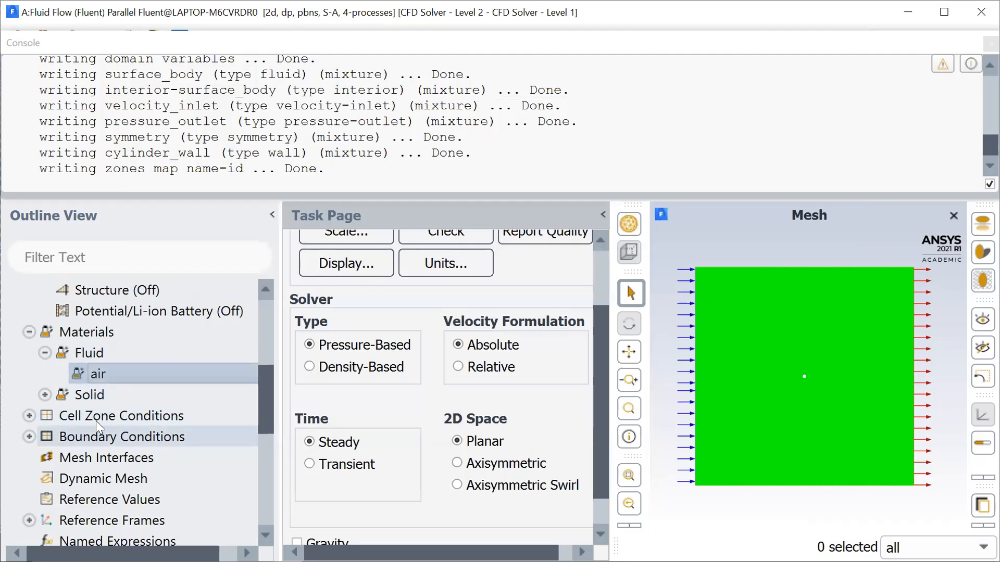
scroll(109, 411, "down", 2)
left_click(29, 310)
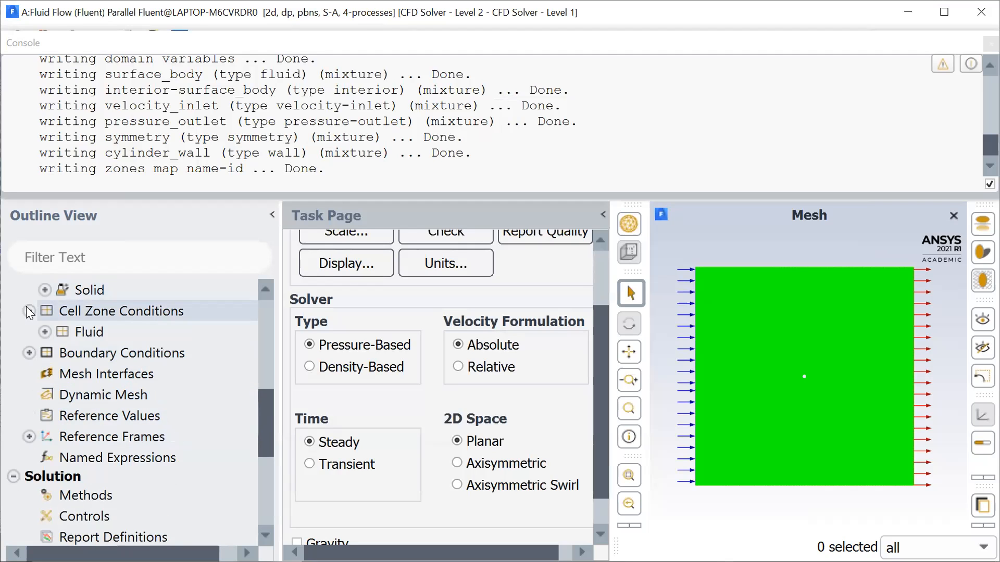
double_click(79, 334)
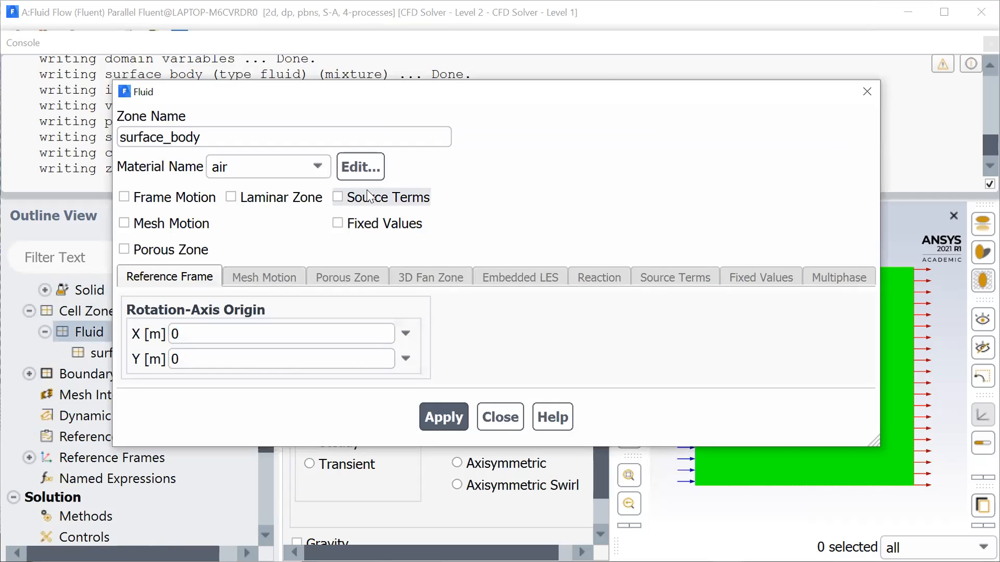
left_click(373, 172)
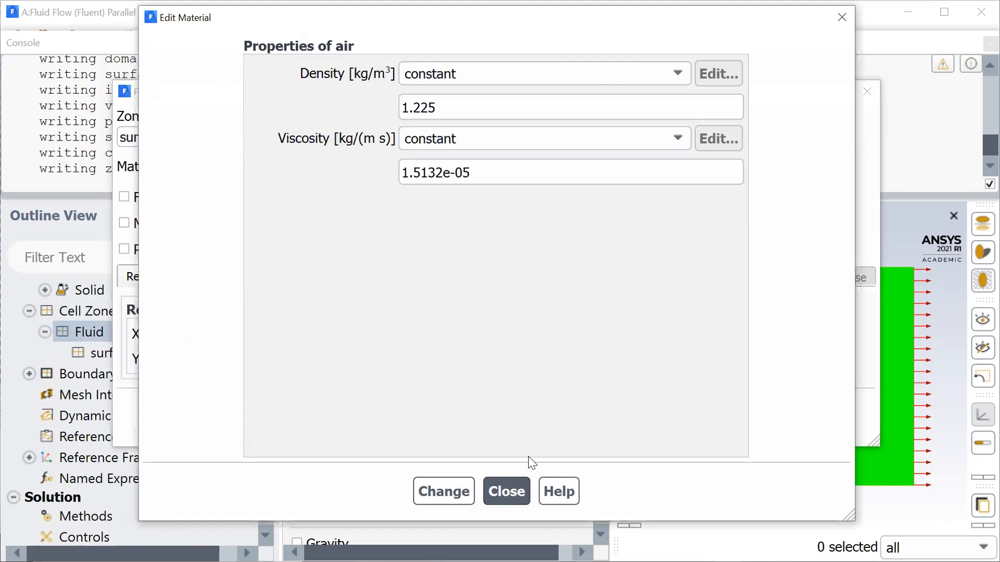
left_click(503, 551)
left_click(493, 418)
- Set the velocity magnitude of the velocity_inlet boundary to 10 m/s
left_click(29, 374)
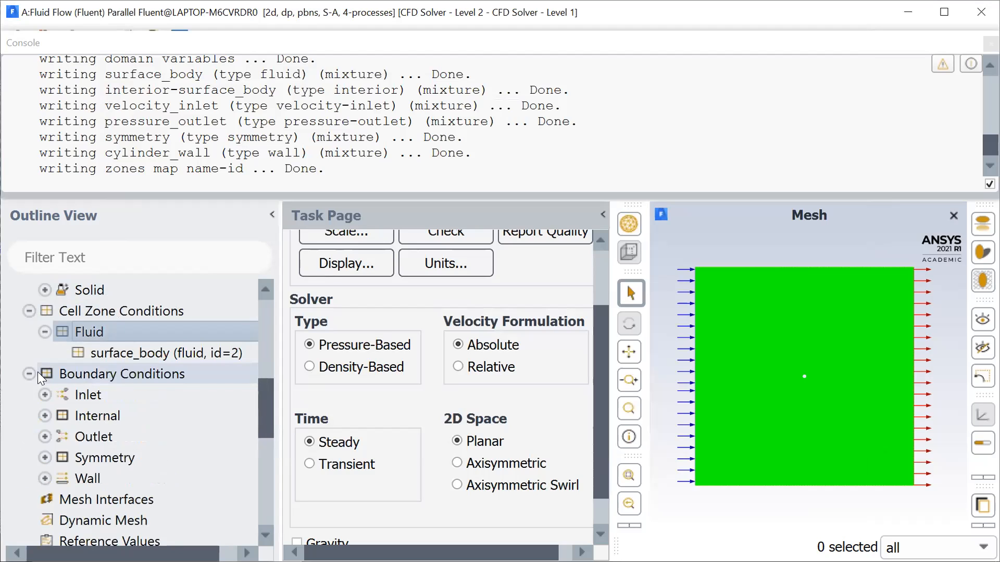
double_click(80, 394)
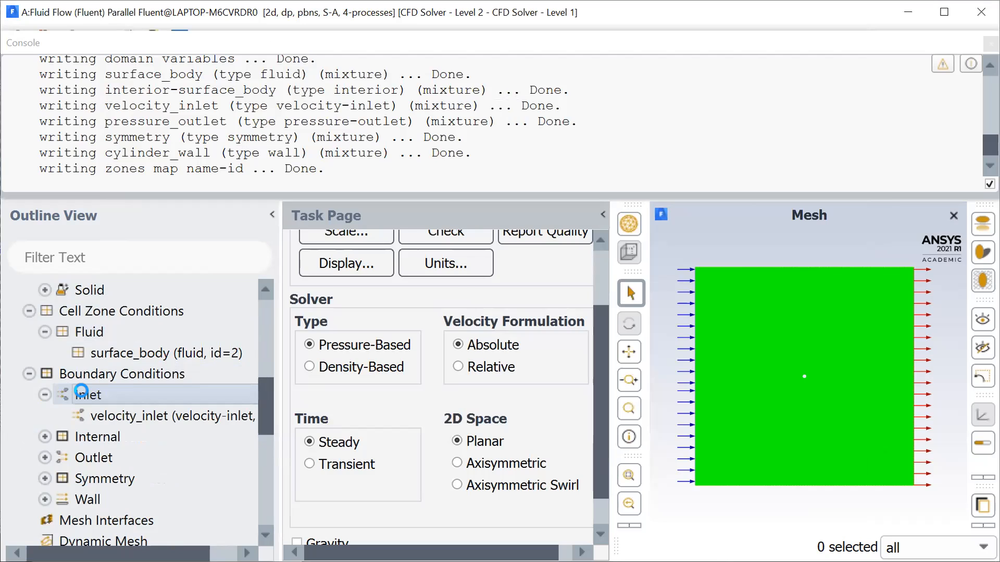
key("BackSpace")
type("10")
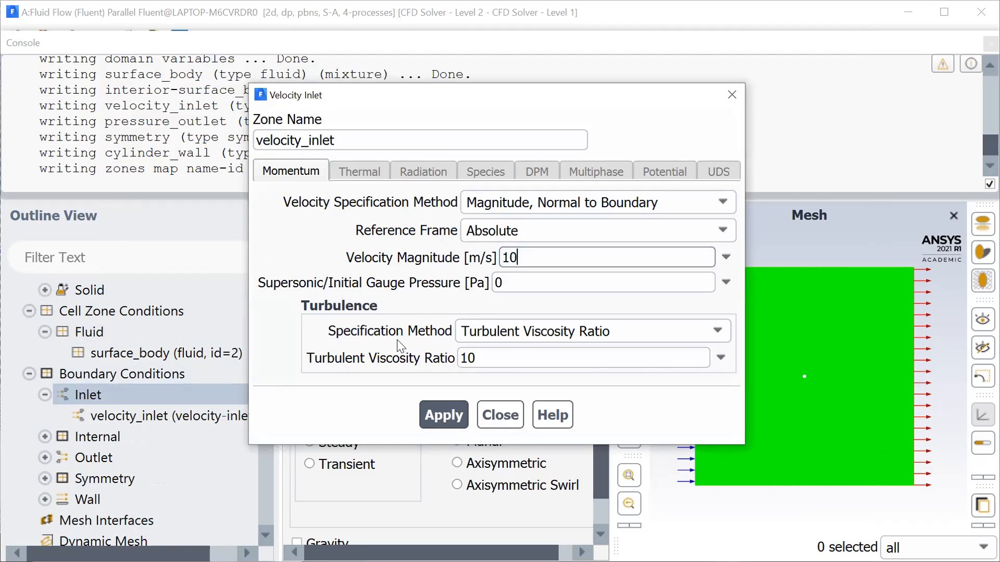
left_click(419, 320)
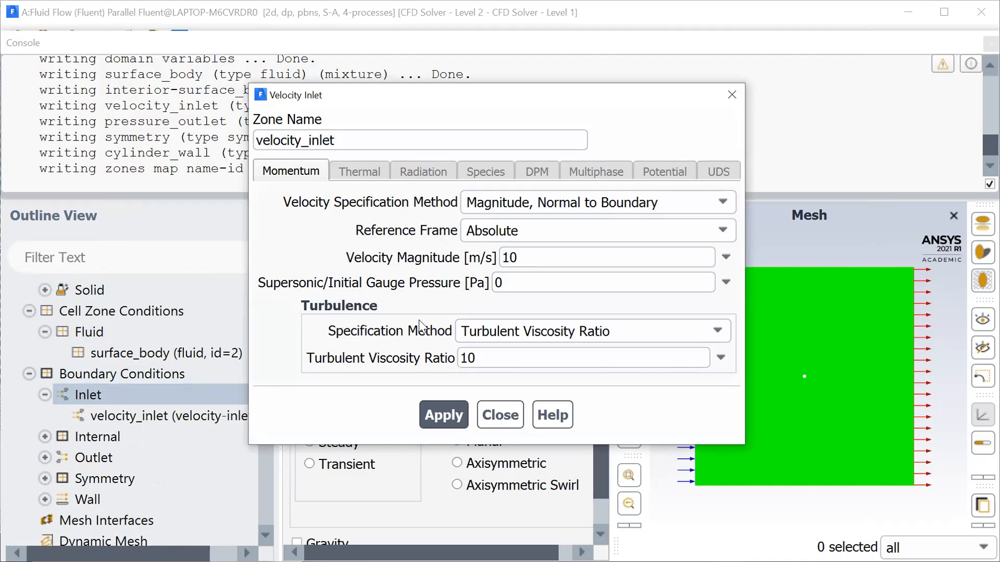
left_click(496, 412)
- Check the cylinder_wall momentum settings, preview the rotational moving-wall options, and return it to a stationary no-slip wall
scroll(105, 438, "down", 1)
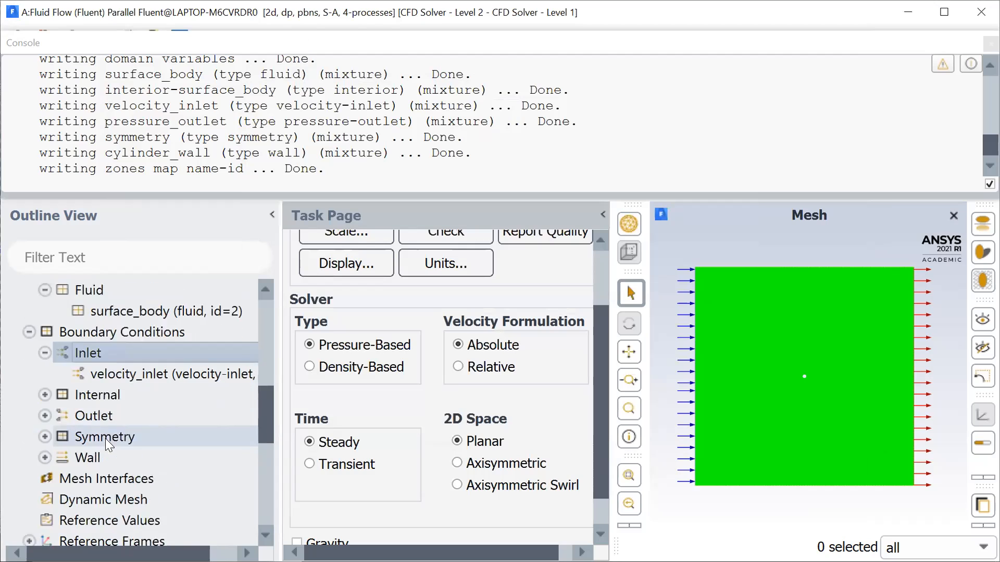
double_click(91, 436)
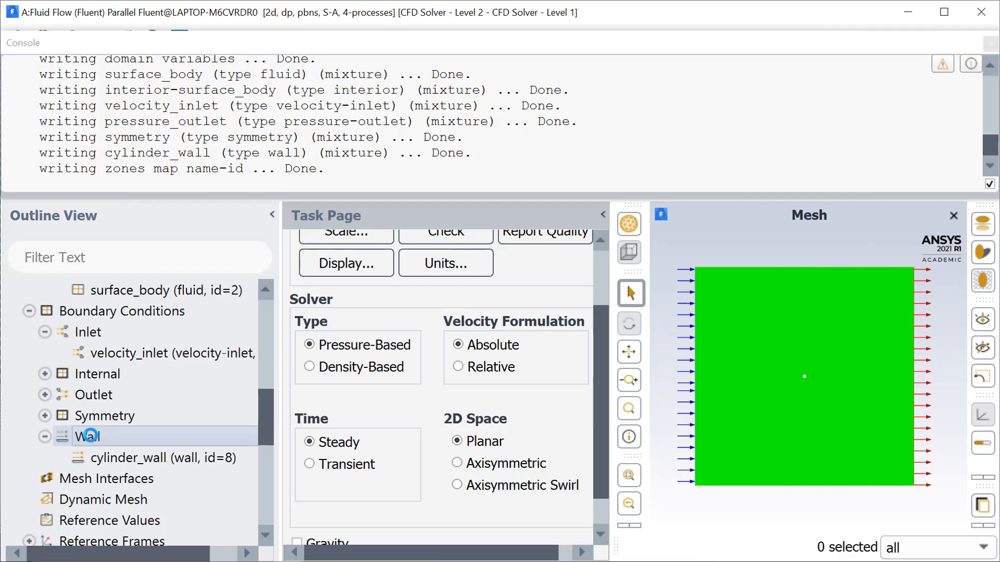
double_click(91, 436)
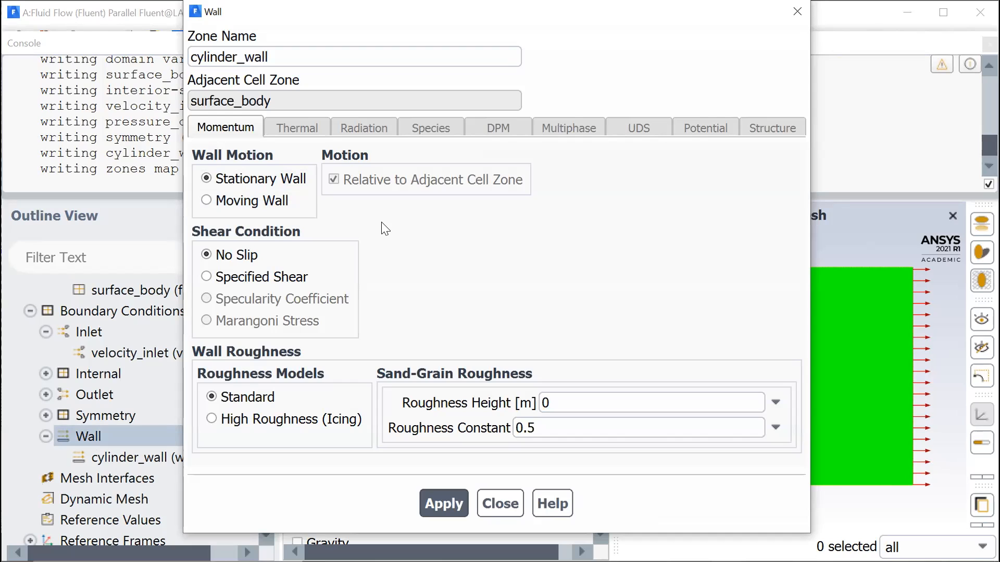
left_click(208, 199)
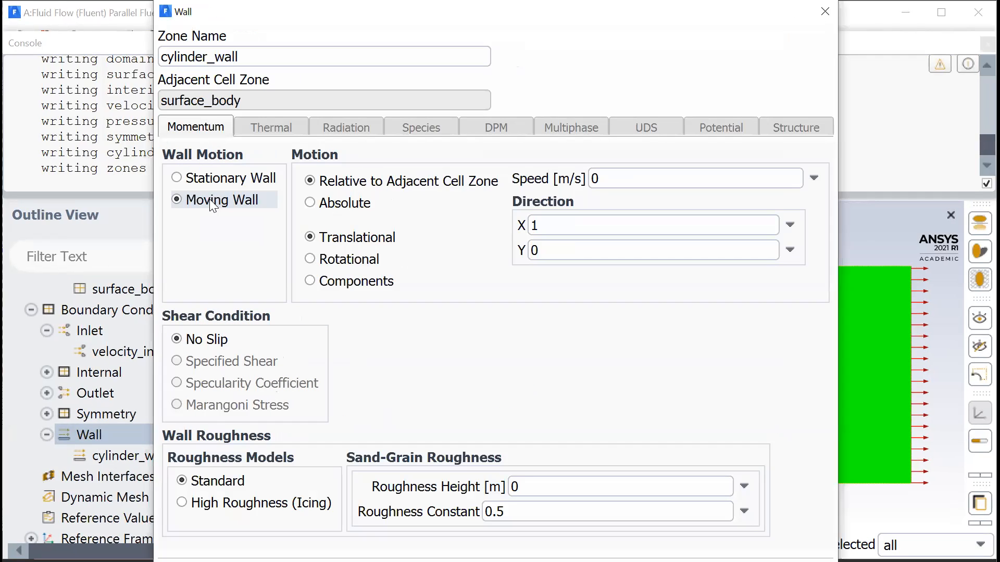
left_click(311, 259)
left_click(618, 173)
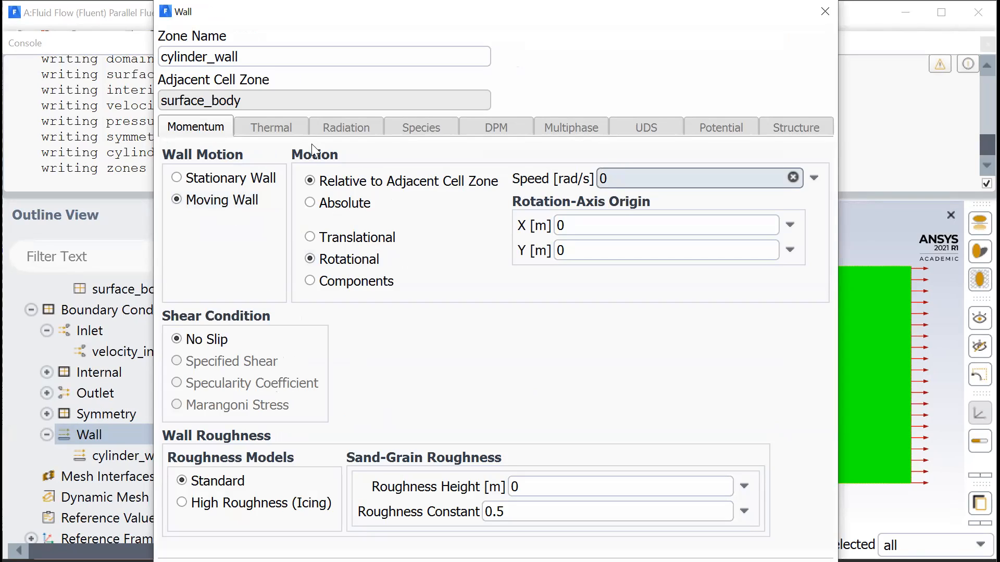
left_click(178, 177)
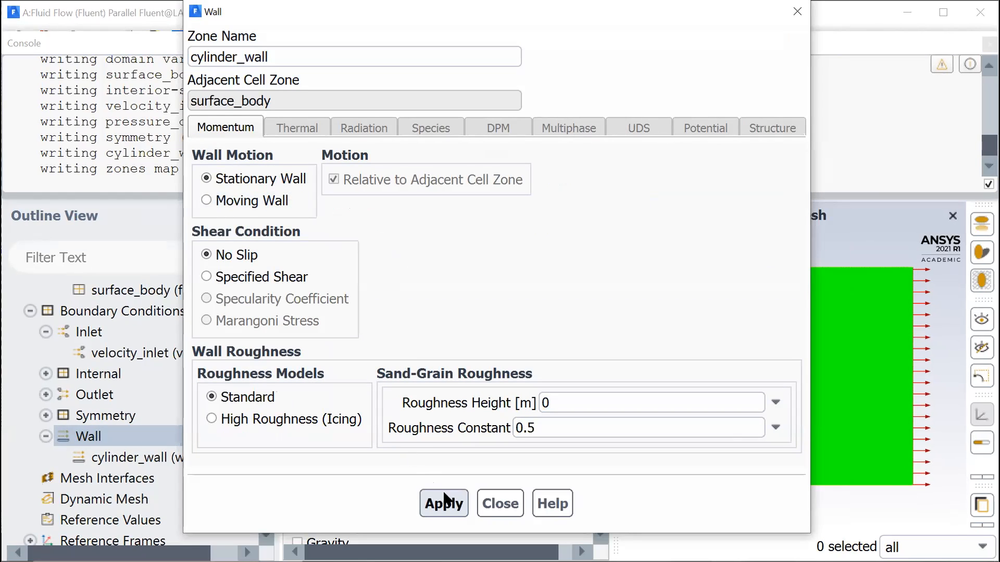
left_click(503, 503)
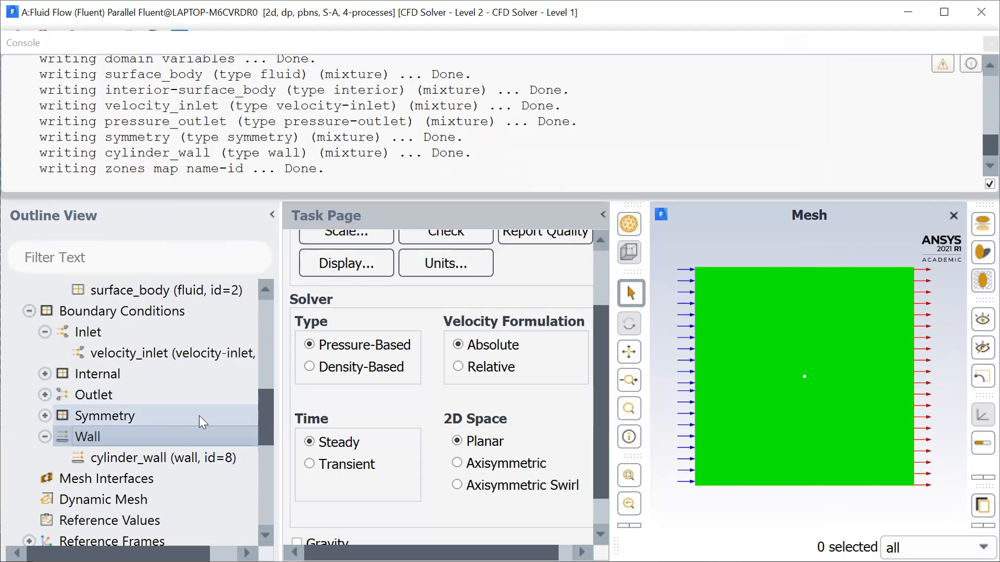
- Compute the reference values from the velocity_inlet boundary and review the resulting list
scroll(199, 416, "down", 3)
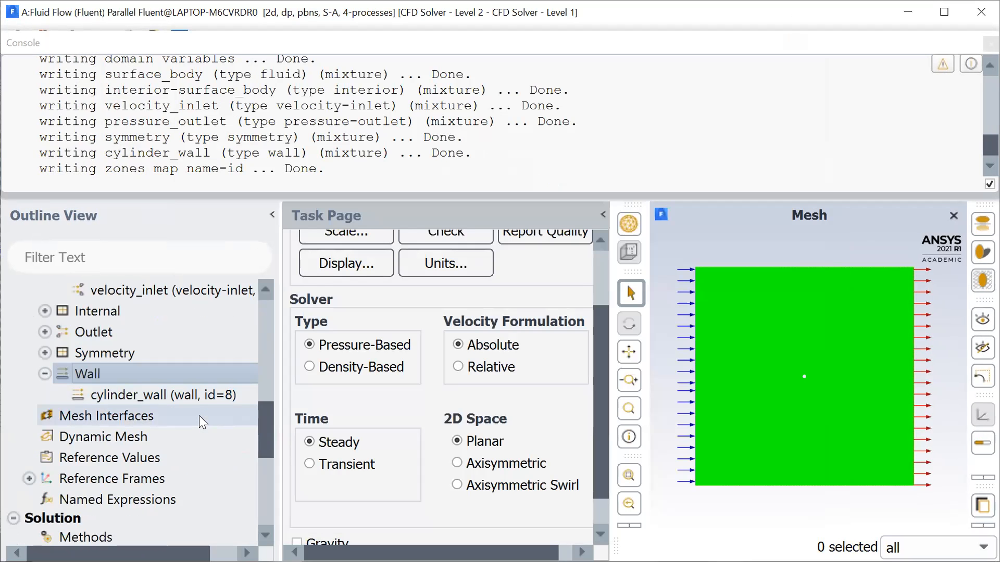
left_click(131, 429)
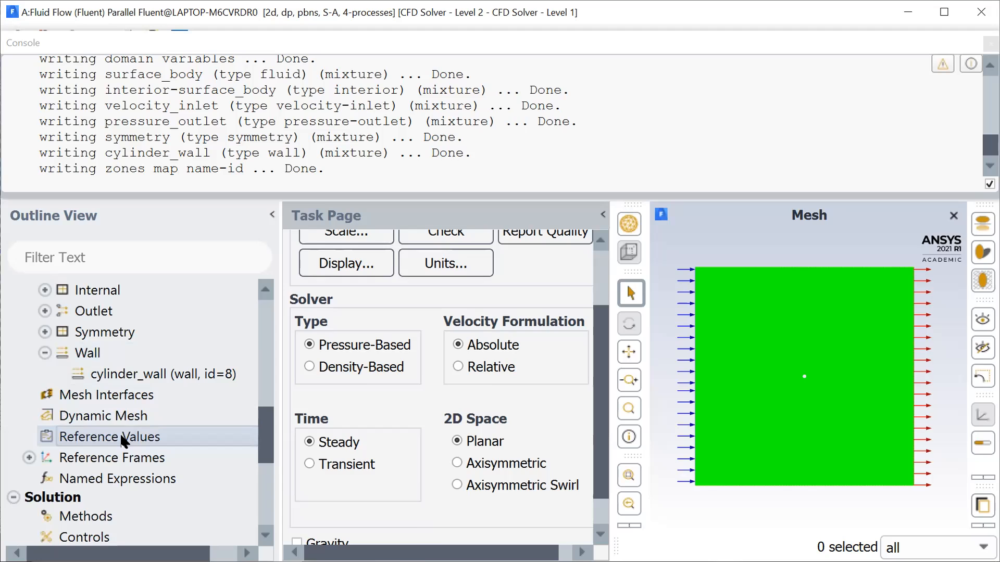
left_click(575, 305)
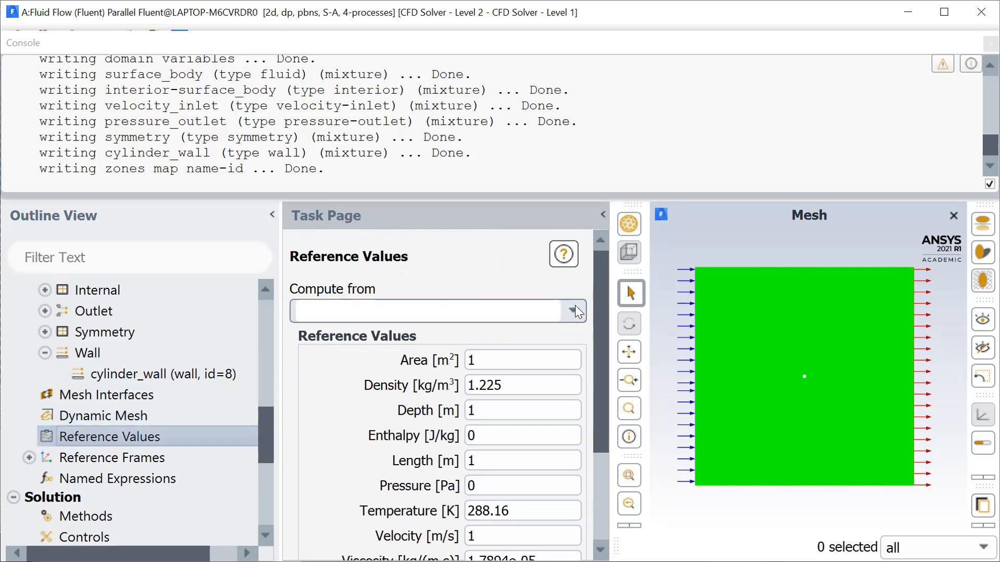
left_click(377, 364)
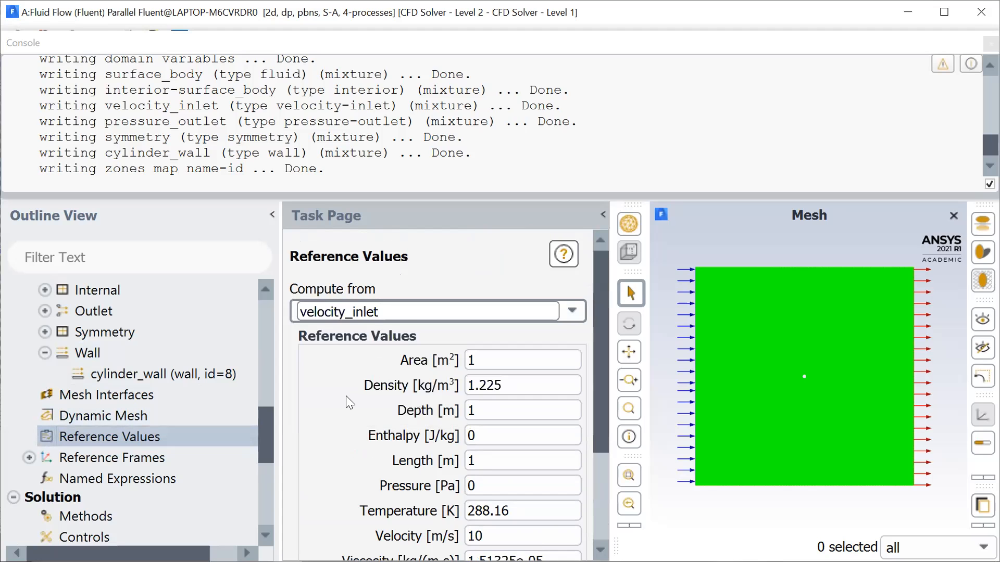
scroll(346, 395, "down", 3)
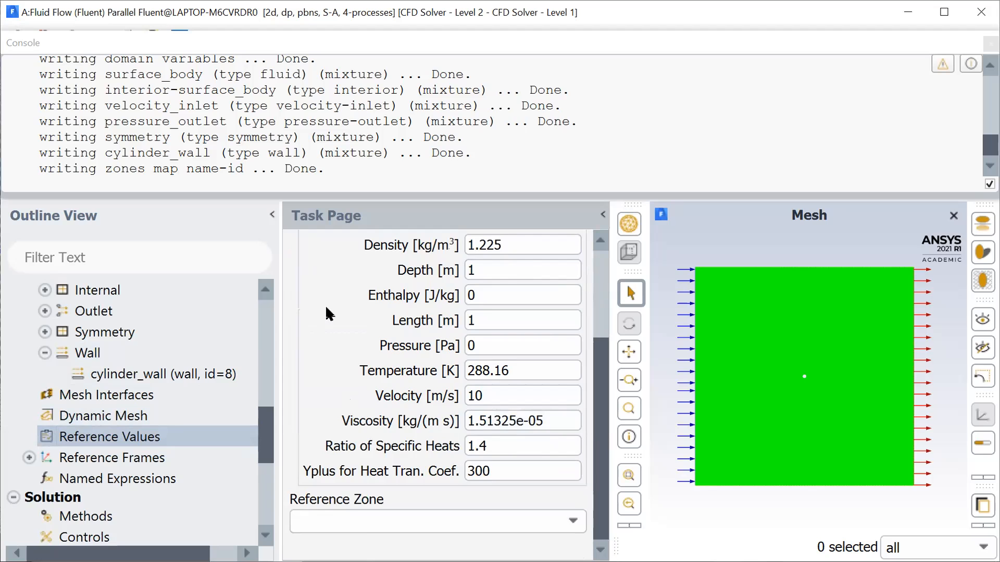
scroll(325, 305, "up", 3)
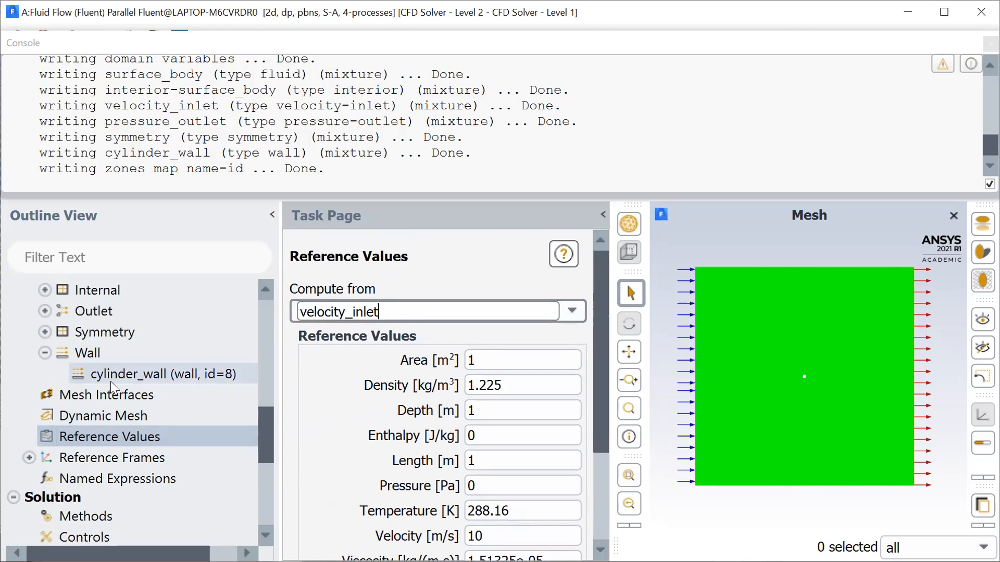
- Set the pressure-velocity coupling scheme in the solution methods to SIMPLE
scroll(110, 381, "down", 3)
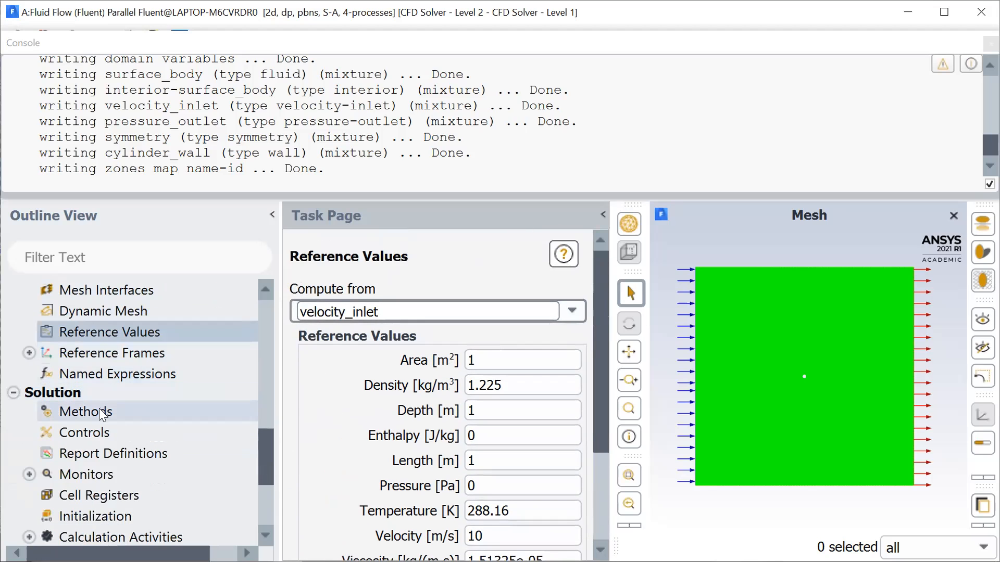
left_click(101, 414)
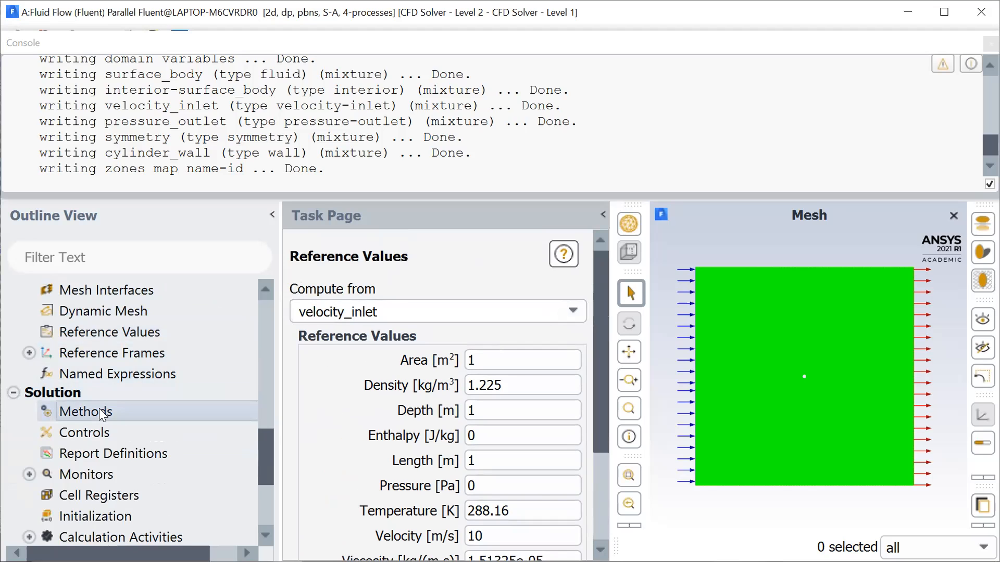
scroll(460, 361, "down", 2)
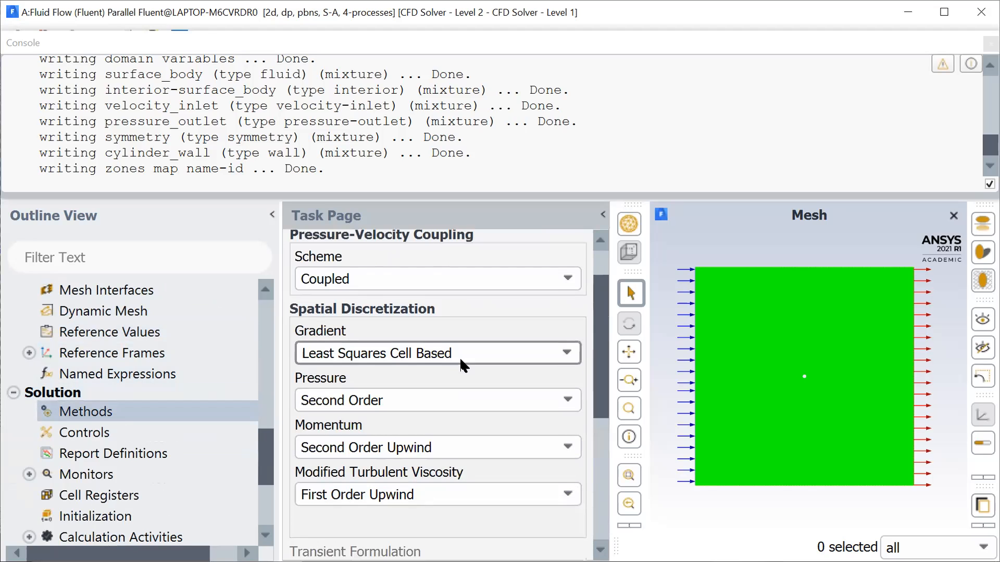
scroll(460, 362, "up", 2)
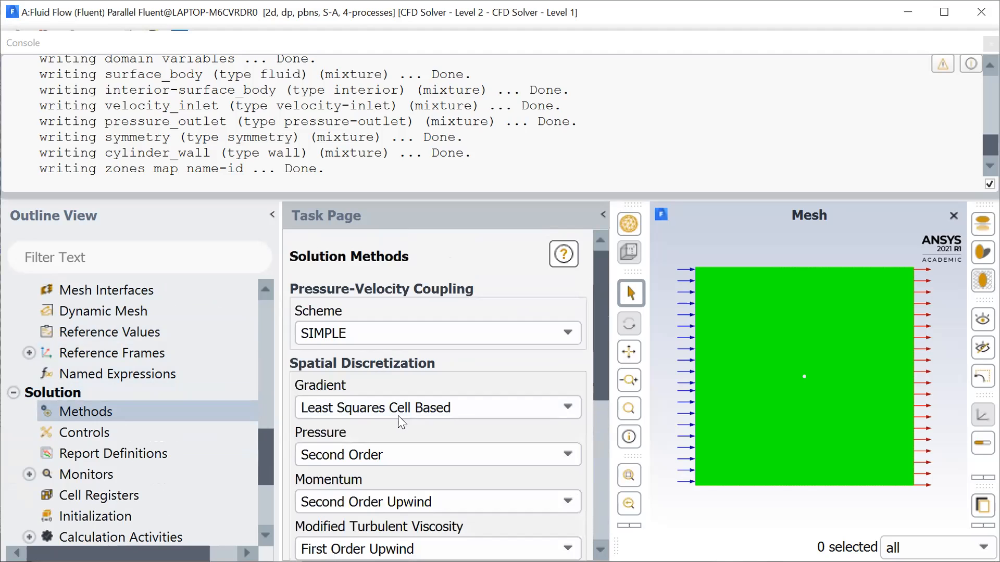
- Set the spatial discretization to PRESTO! for pressure and Second Order Upwind for modified turbulent viscosity
scroll(423, 416, "down", 1)
scroll(423, 414, "down", 1)
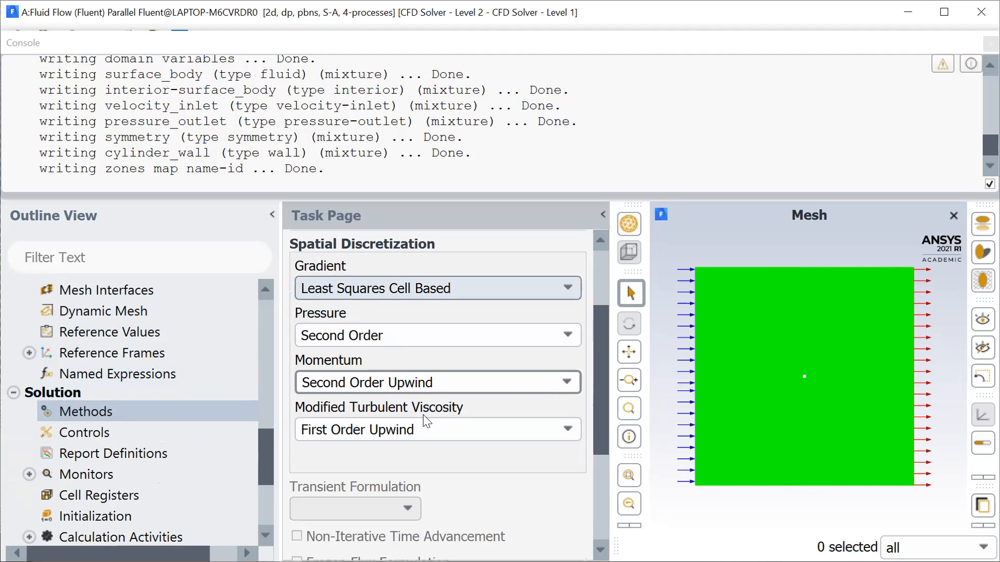
left_click(431, 342)
left_click(385, 384)
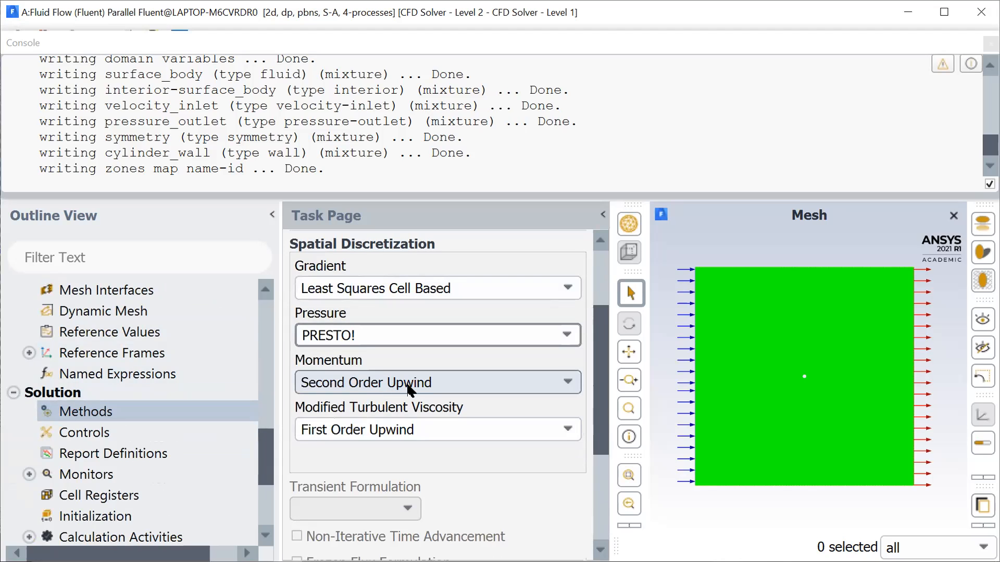
left_click(409, 433)
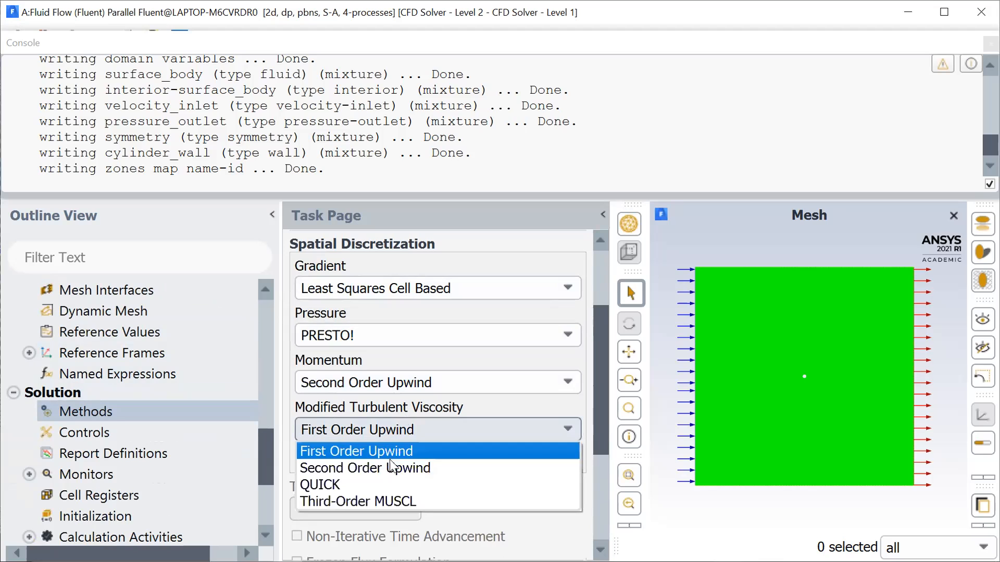
left_click(389, 463)
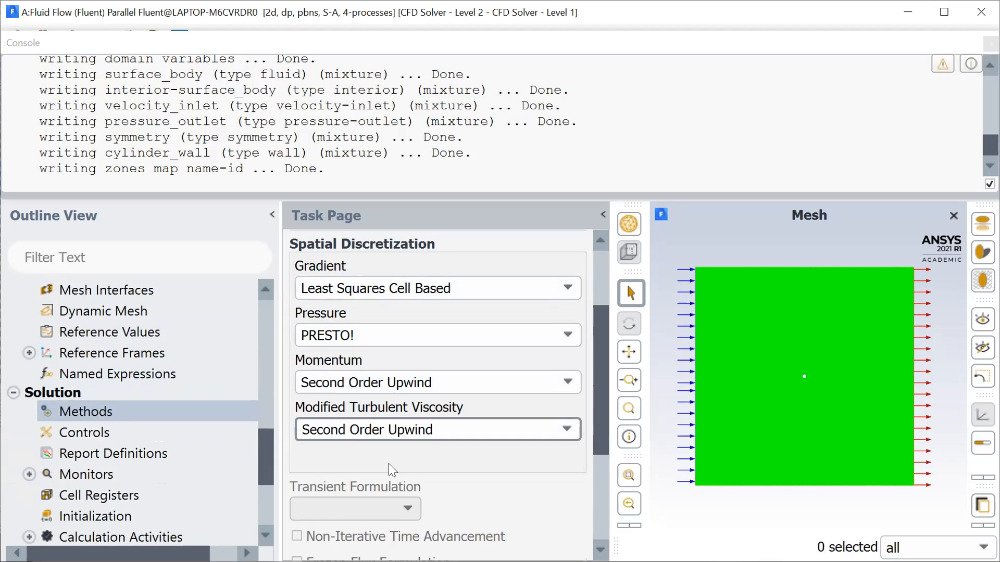
scroll(389, 463, "down", 5)
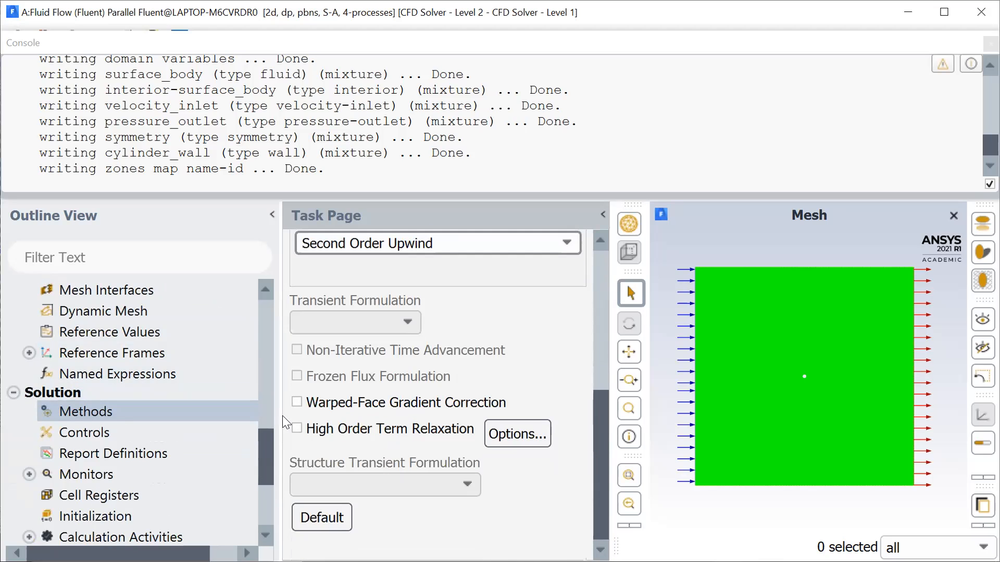
- Review the residual monitors' equations and absolute convergence criteria, and accept them as they are
scroll(126, 421, "down", 2)
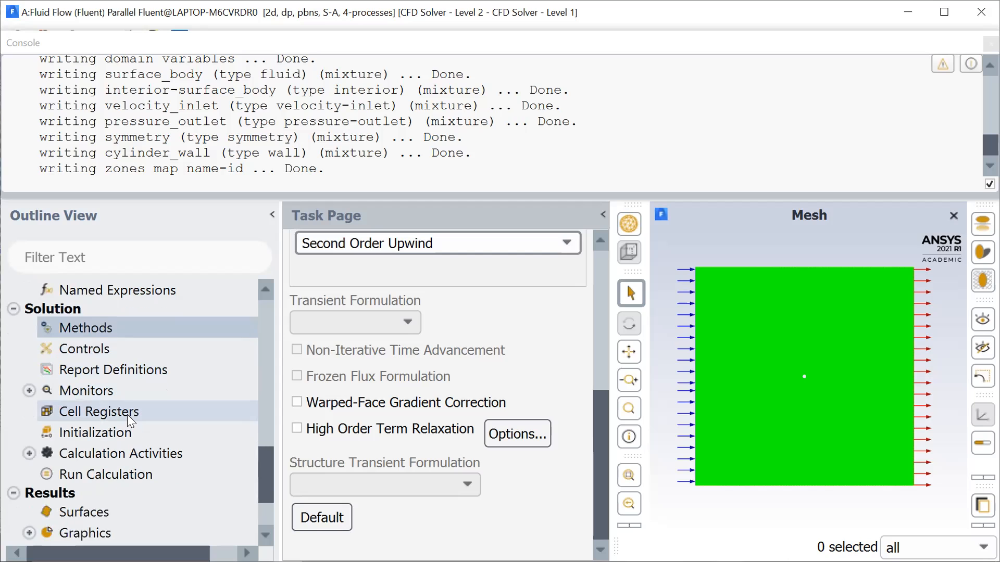
left_click(30, 390)
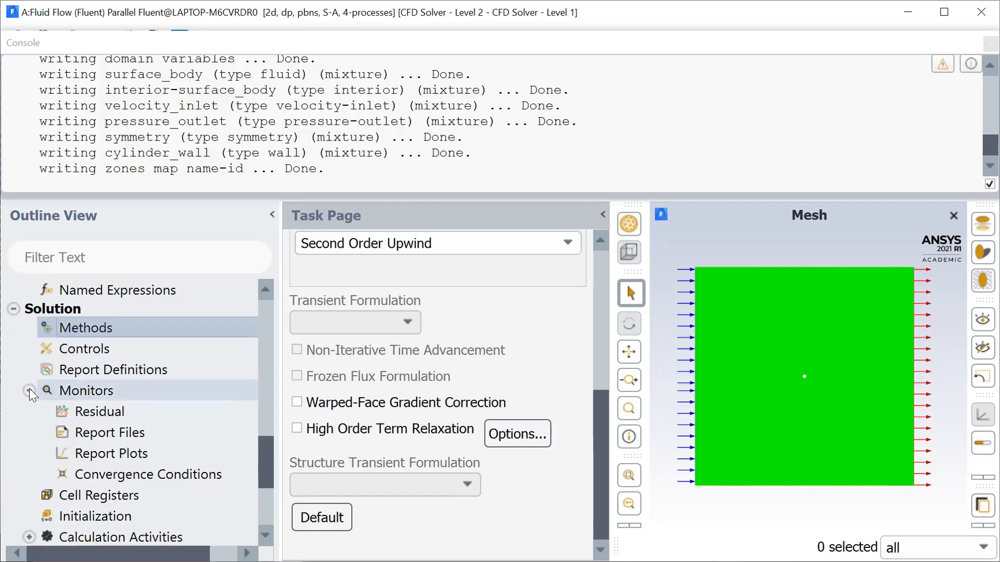
left_click(105, 411)
double_click(106, 412)
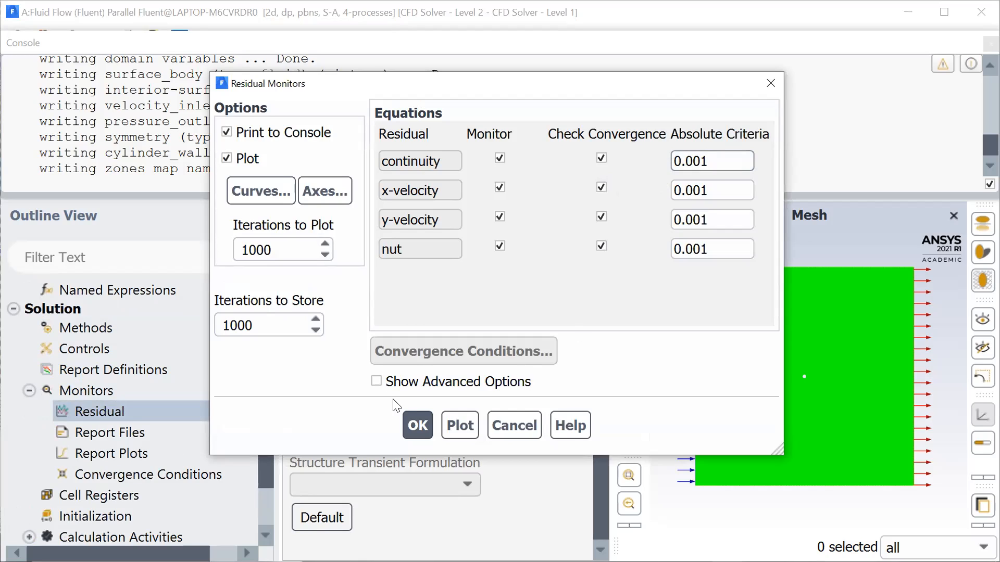
left_click(420, 422)
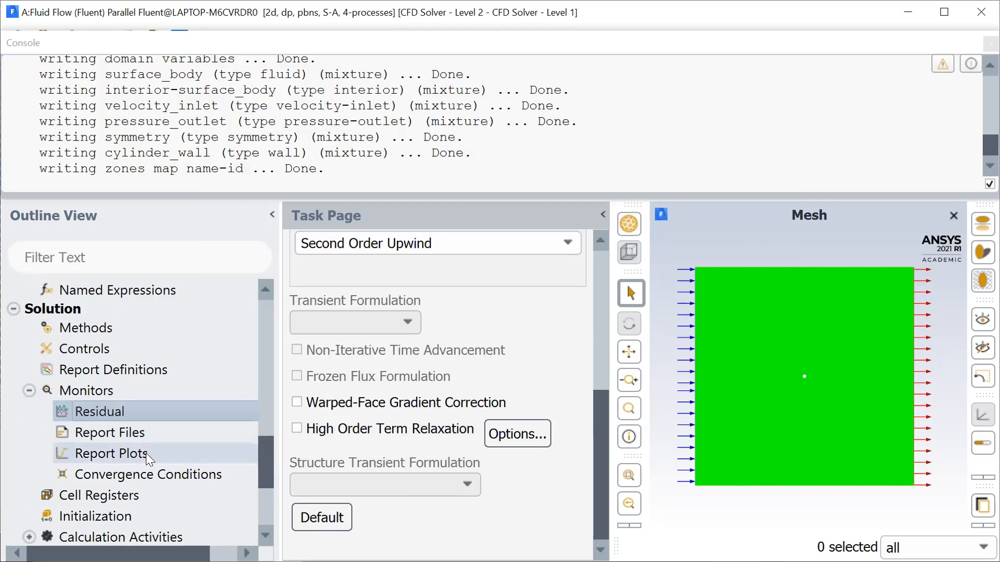
- Set the number of hybrid initialization iterations to 35 and initialize the solution
scroll(146, 442, "down", 2)
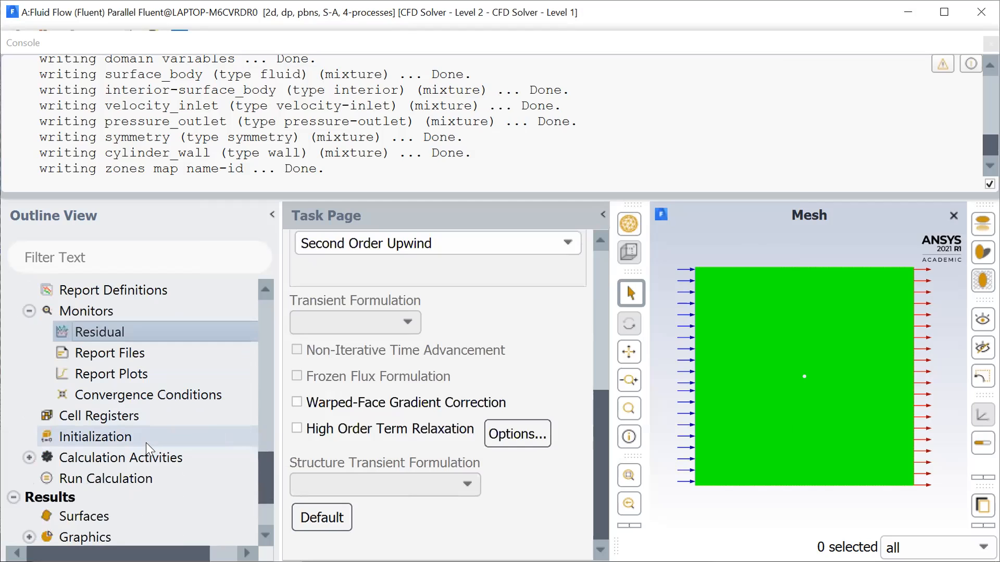
left_click(110, 438)
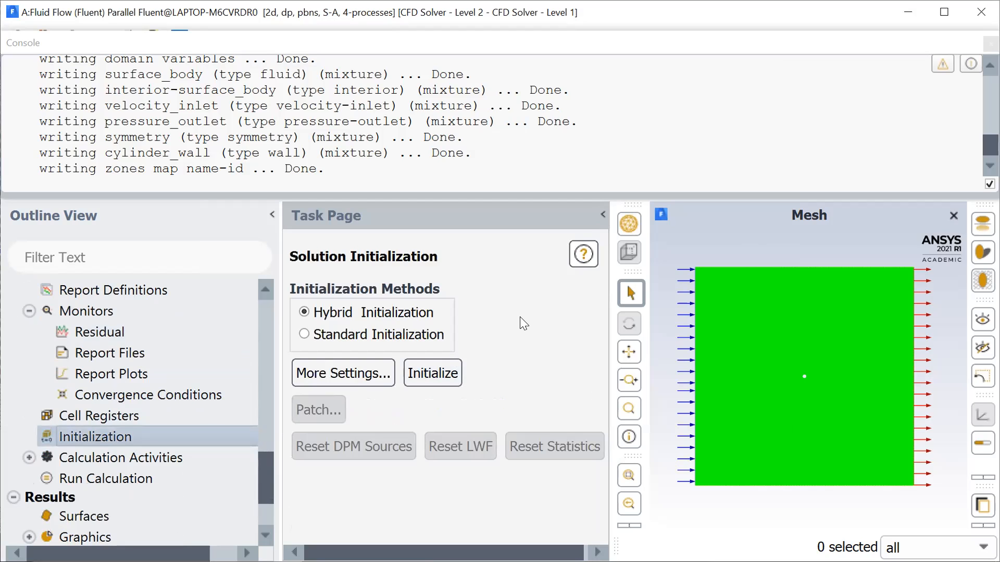
left_click(356, 374)
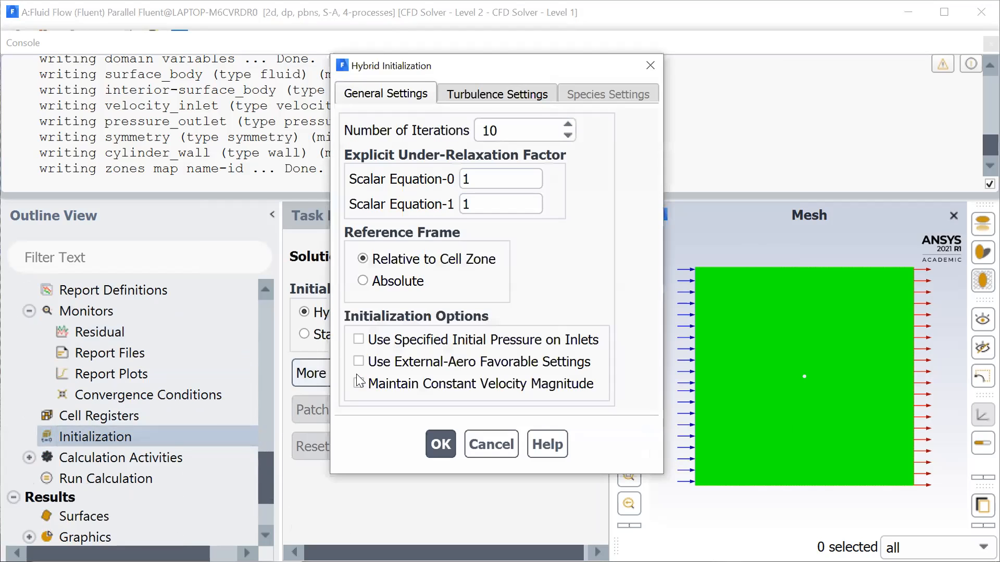
left_click(508, 134)
key("BackSpace")
key("BackSpace")
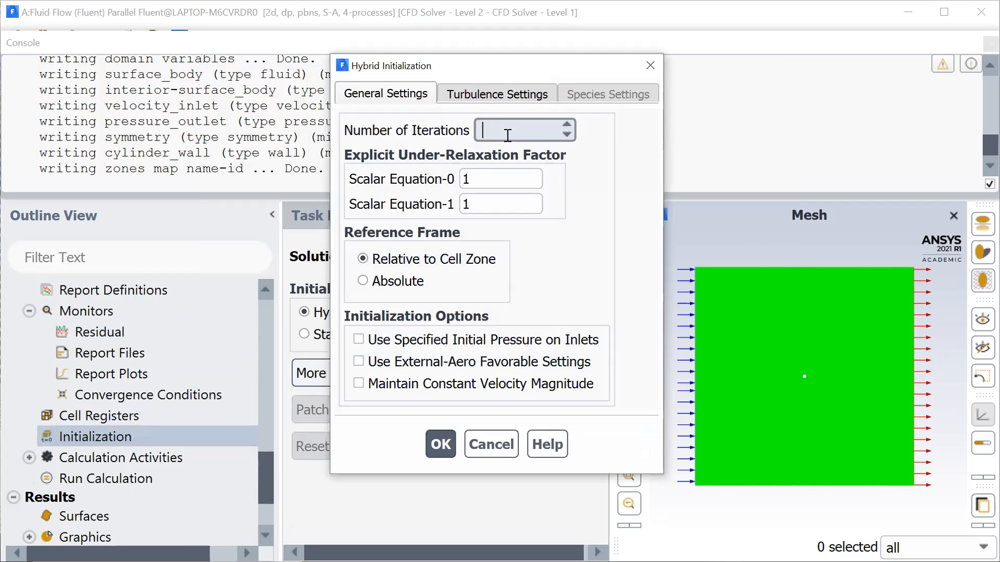
type("35")
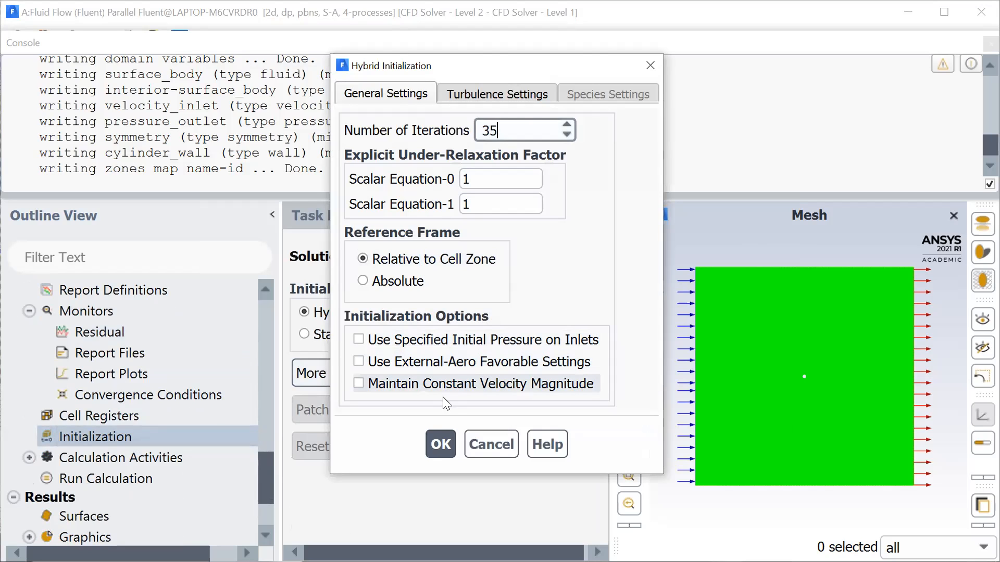
left_click(441, 444)
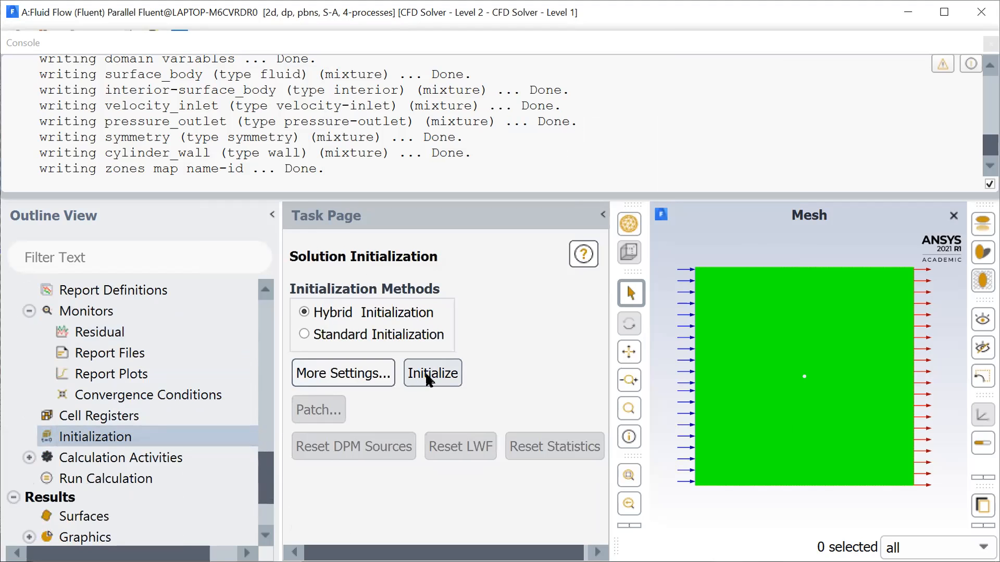
left_click(427, 376)
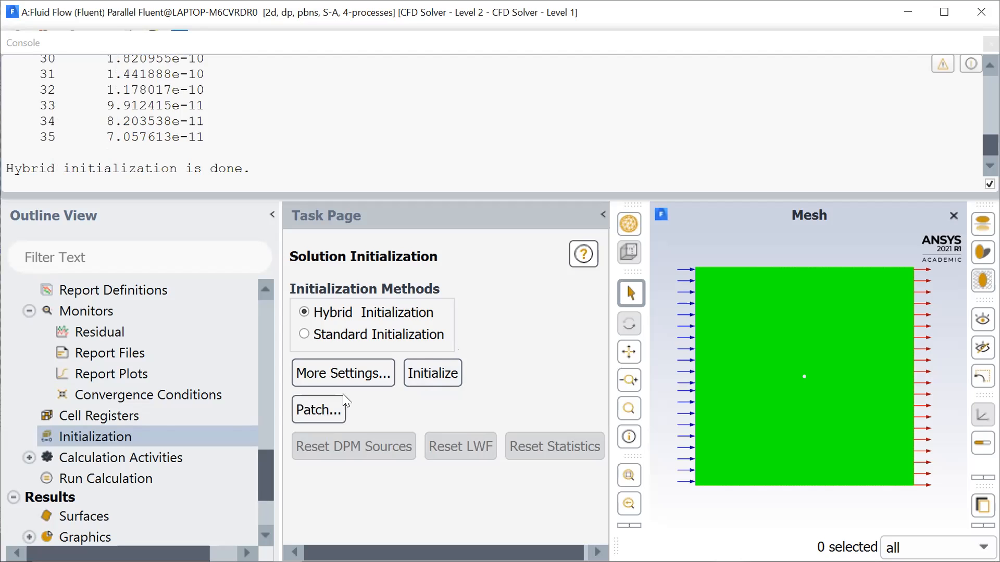
- Set the number of iterations to 1000, run the calculation and acknowledge its completion
scroll(160, 416, "down", 2)
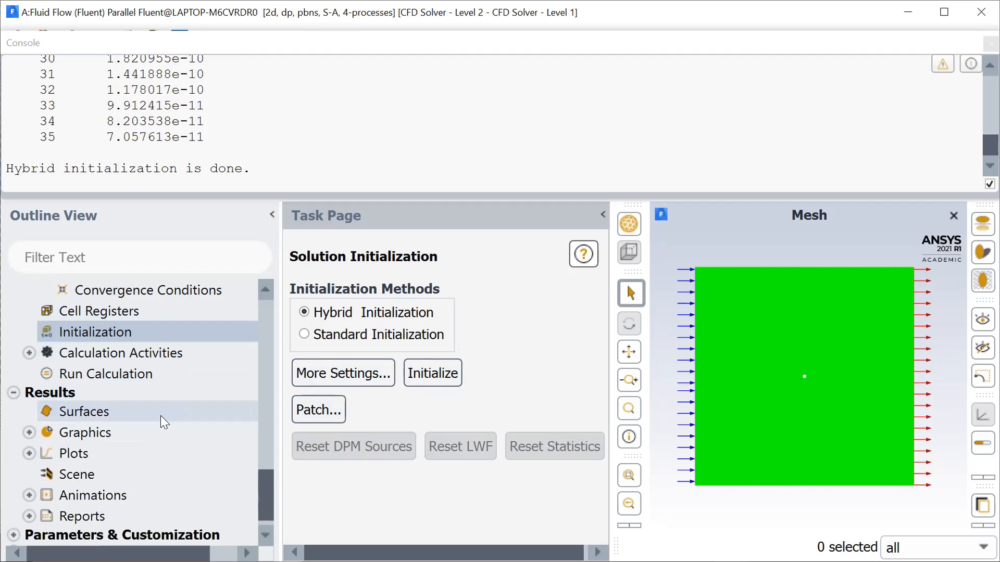
left_click(160, 373)
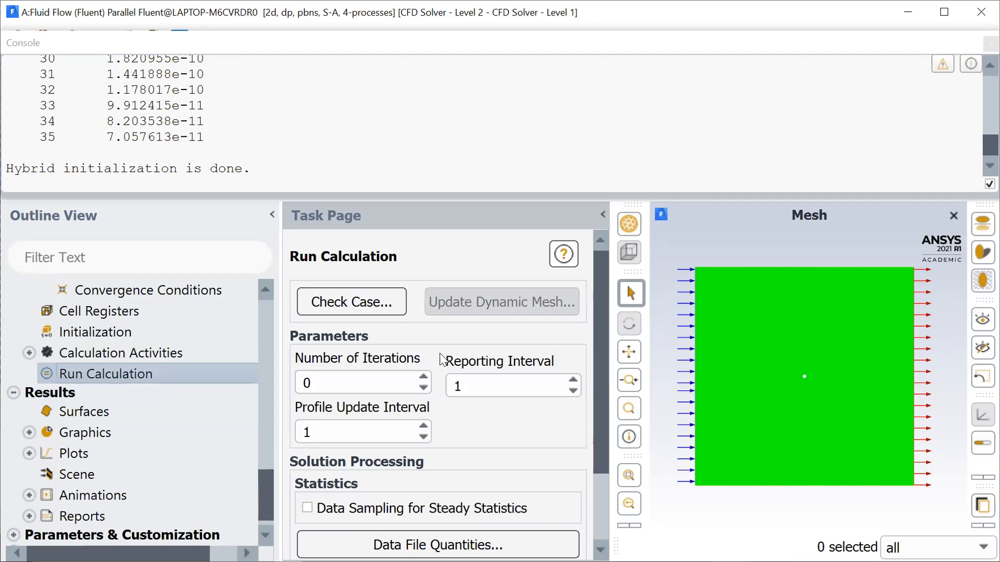
left_click(338, 379)
key("BackSpace")
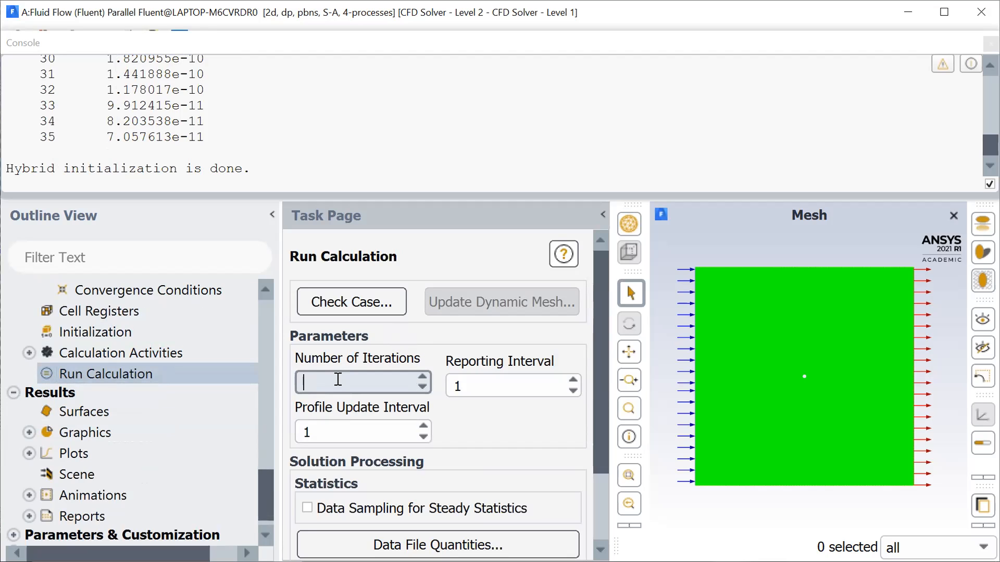
type("1000")
left_click(479, 433)
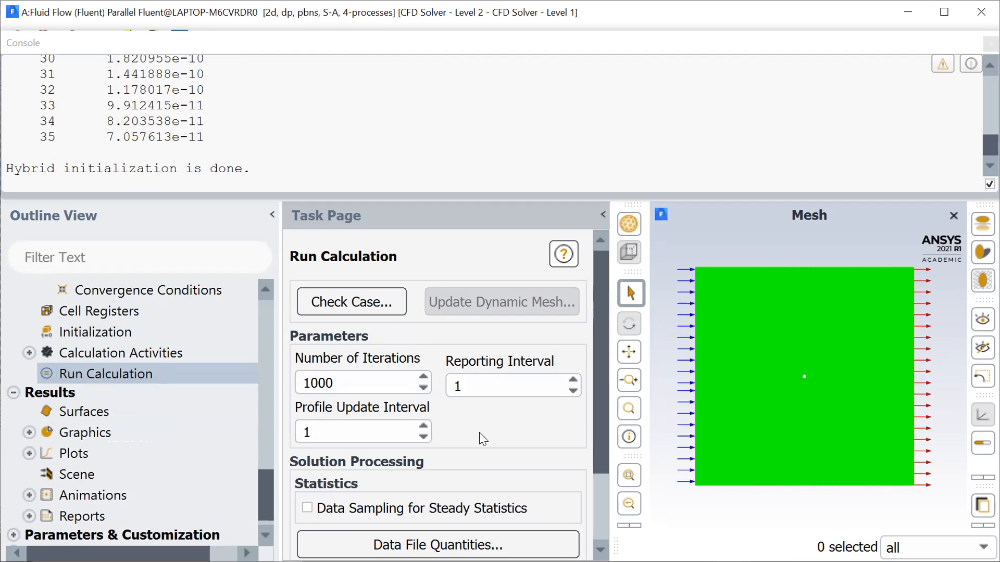
scroll(483, 439, "down", 2)
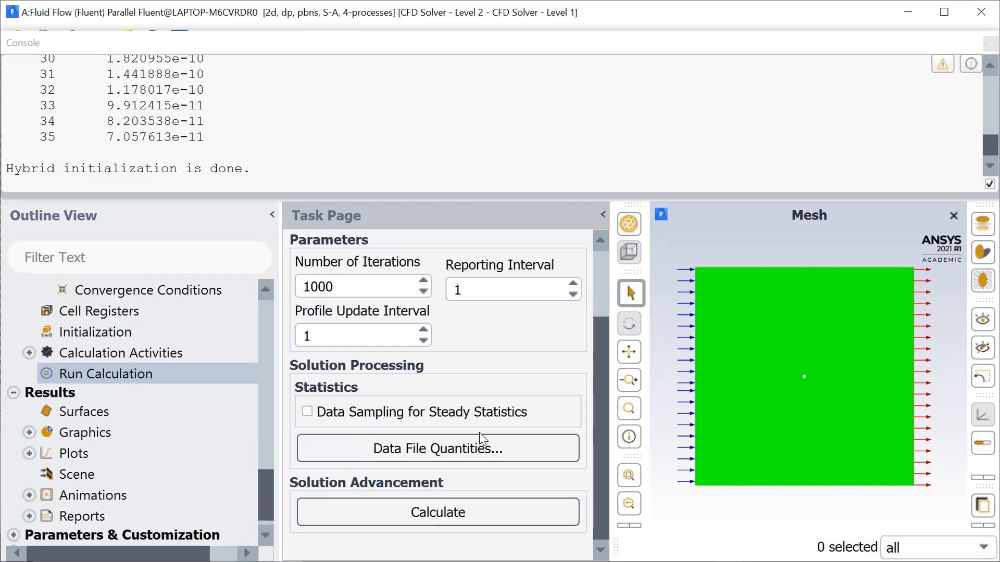
left_click(450, 513)
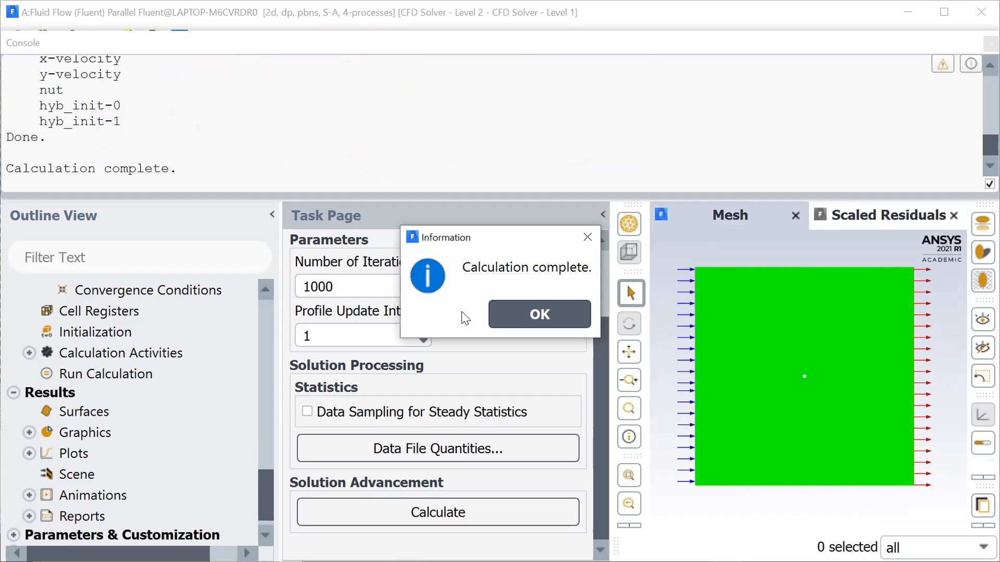
left_click(545, 314)
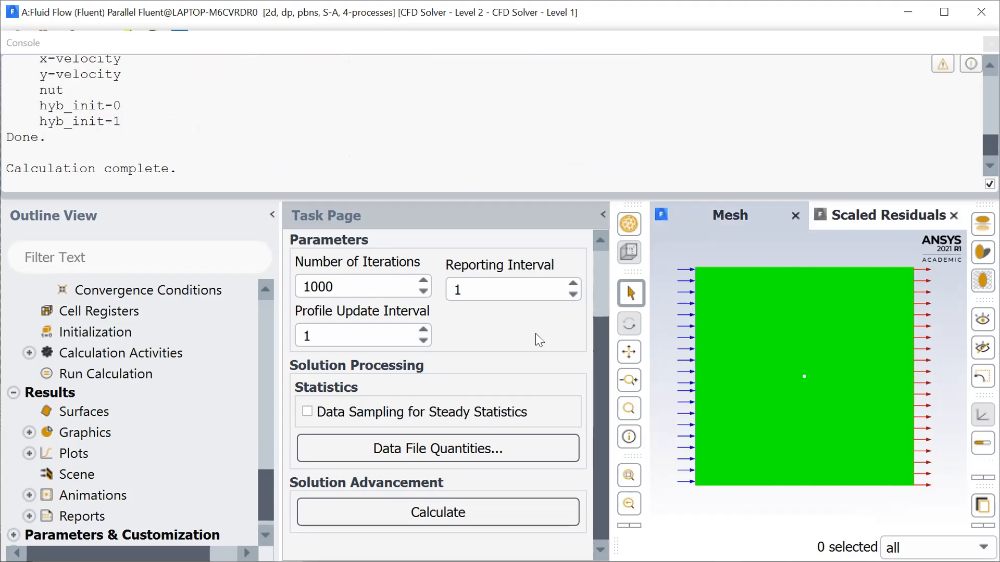
- Create a filled static pressure contour with contour lines on all five surfaces, with global range and auto range turned off
left_click(26, 432)
scroll(206, 413, "down", 2)
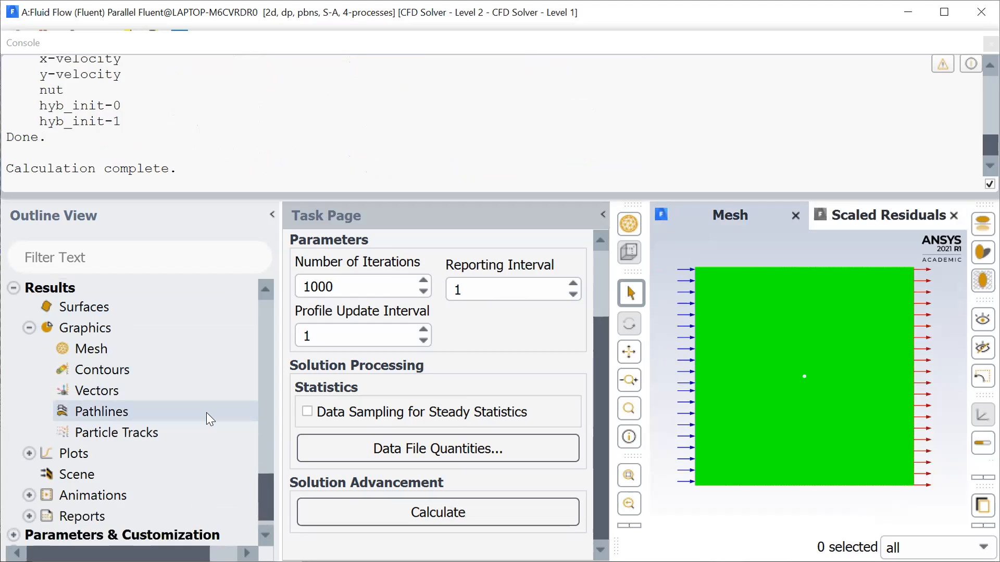
left_click(102, 370)
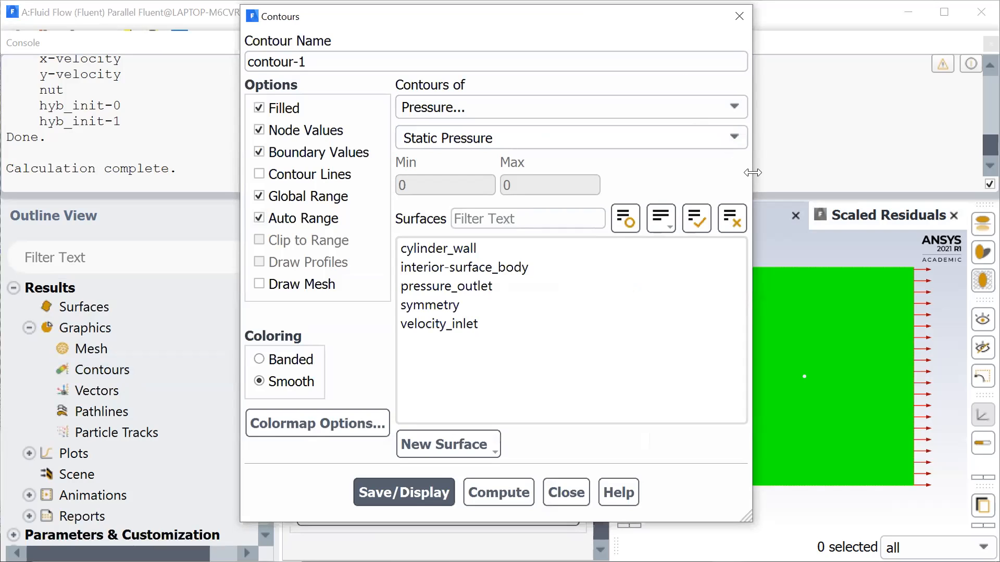
left_click_drag(752, 172, 611, 172)
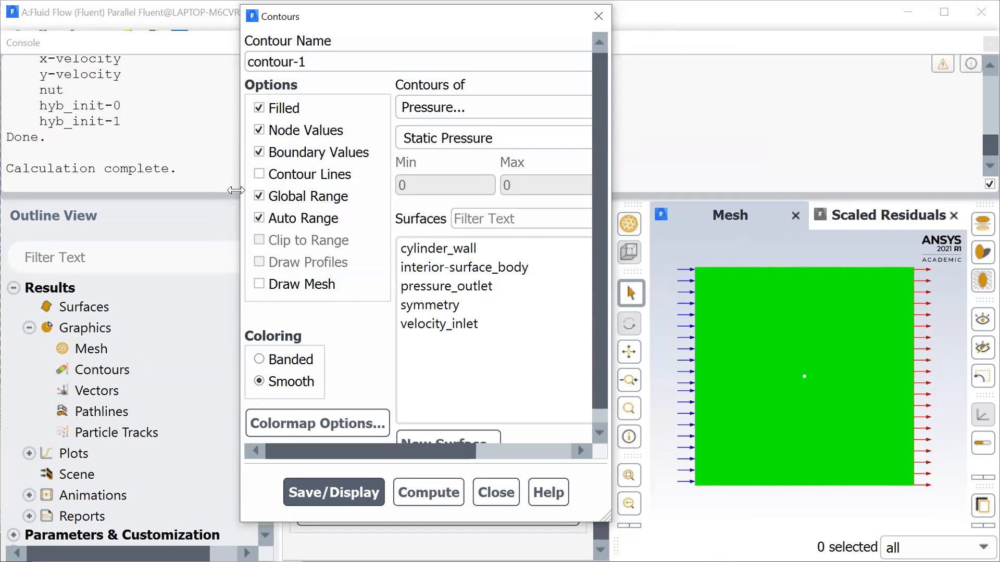
left_click_drag(236, 190, 47, 190)
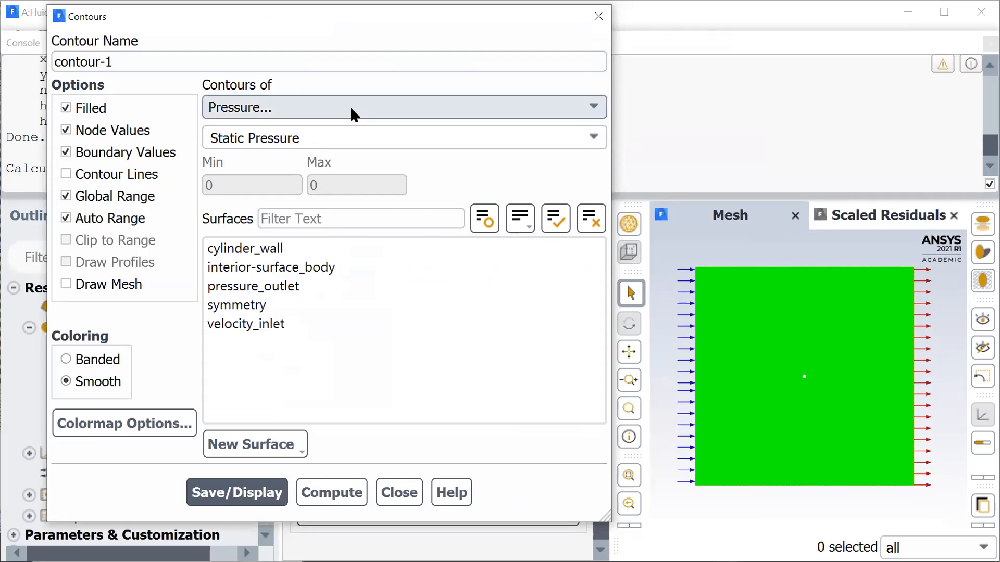
left_click(66, 196)
left_click(66, 218)
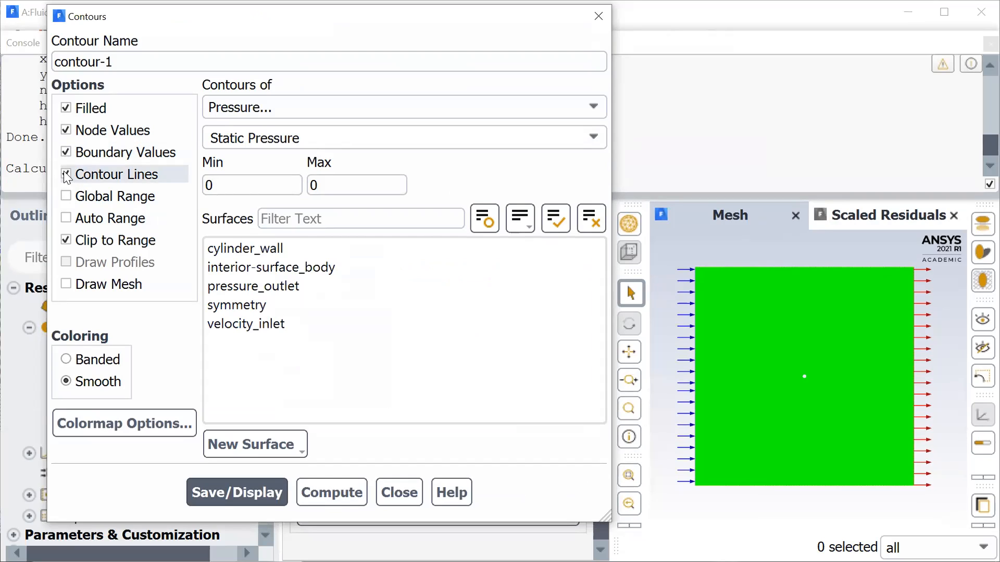
left_click_drag(267, 250, 291, 348)
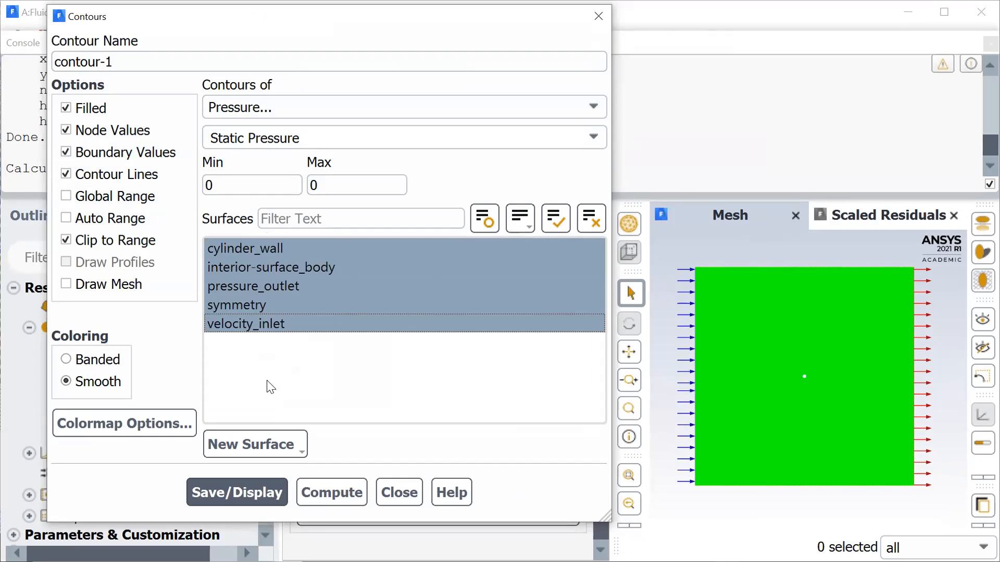
- Compute the static pressure range, save and display the contour, and inspect it around the cylinder before closing the contour settings
left_click(320, 483)
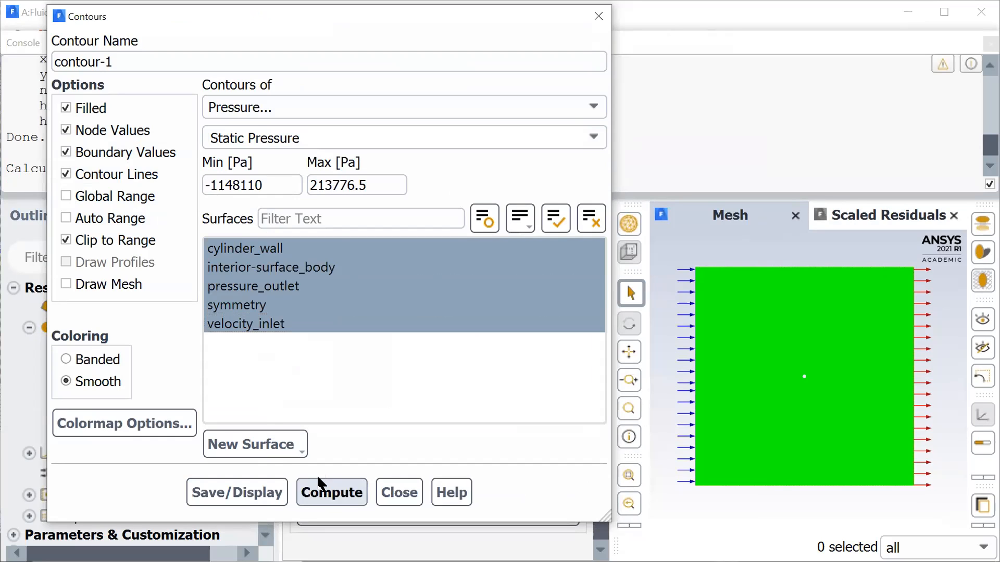
left_click(267, 486)
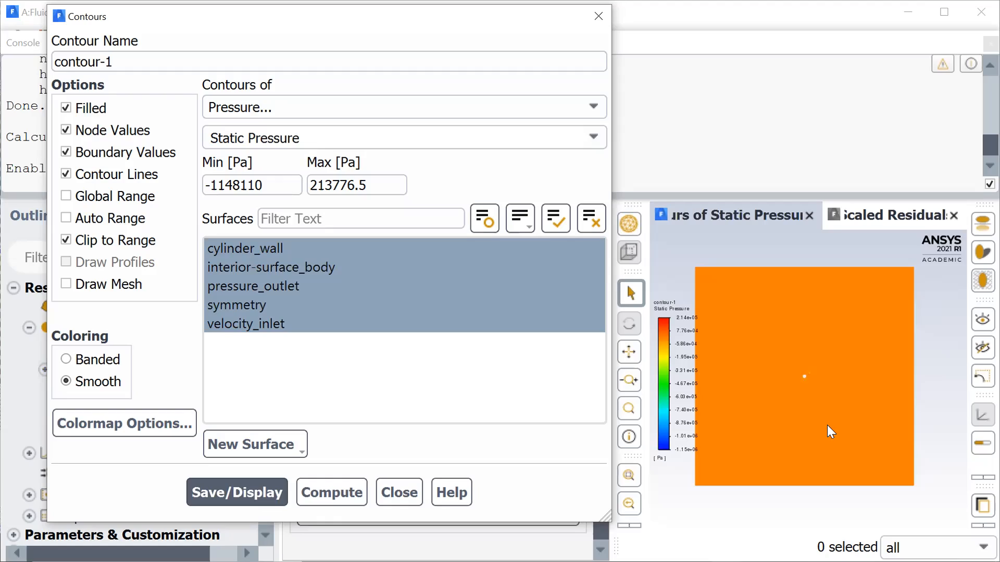
scroll(810, 370, "up", 10)
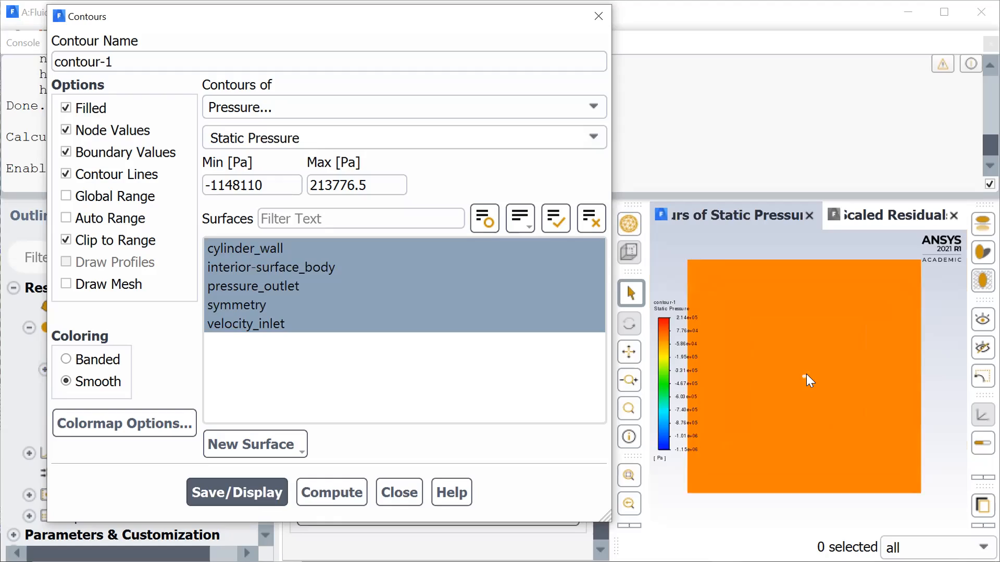
scroll(806, 374, "up", 5)
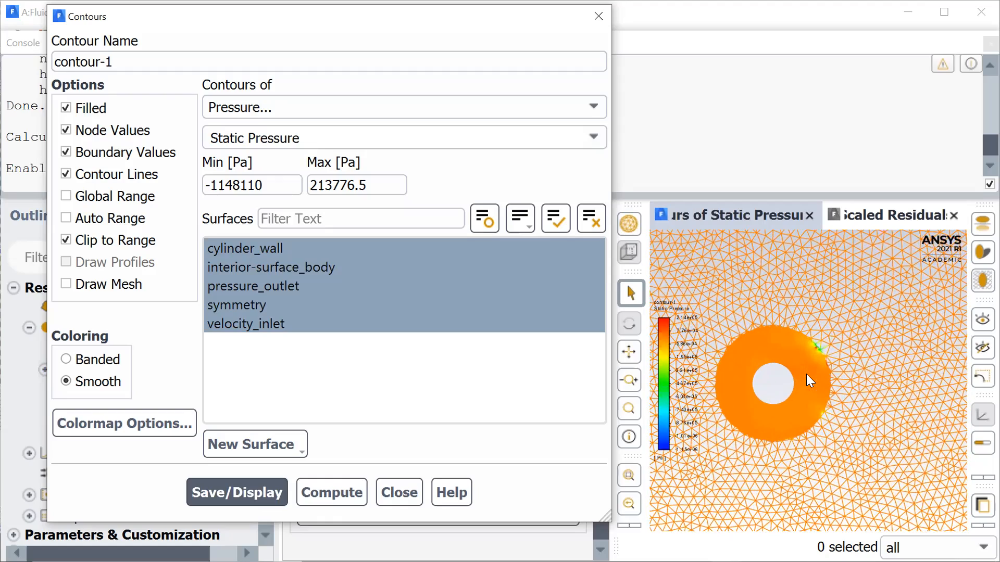
left_click(405, 306)
left_click(399, 492)
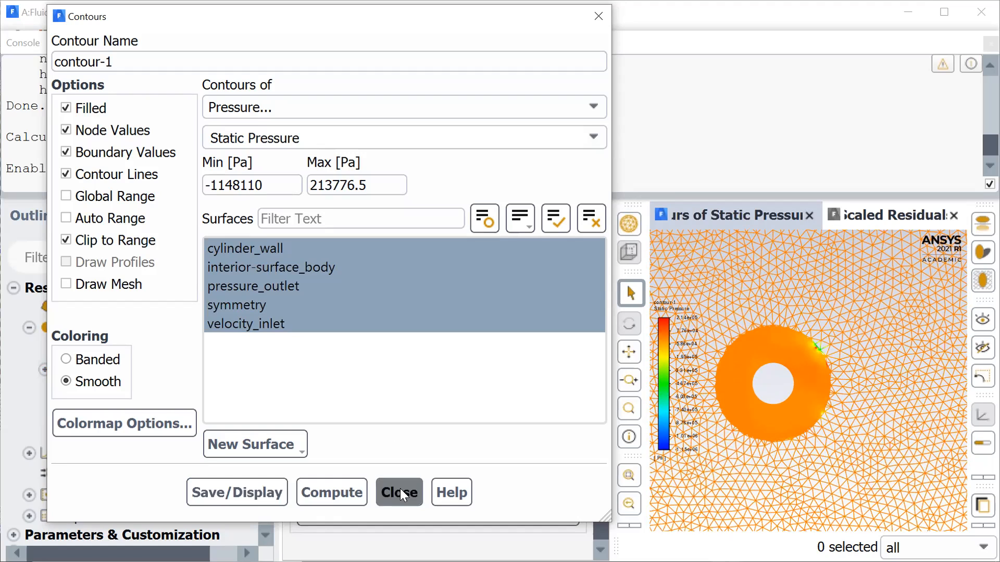
- Change the viscous model to Inviscid
scroll(137, 366, "up", 15)
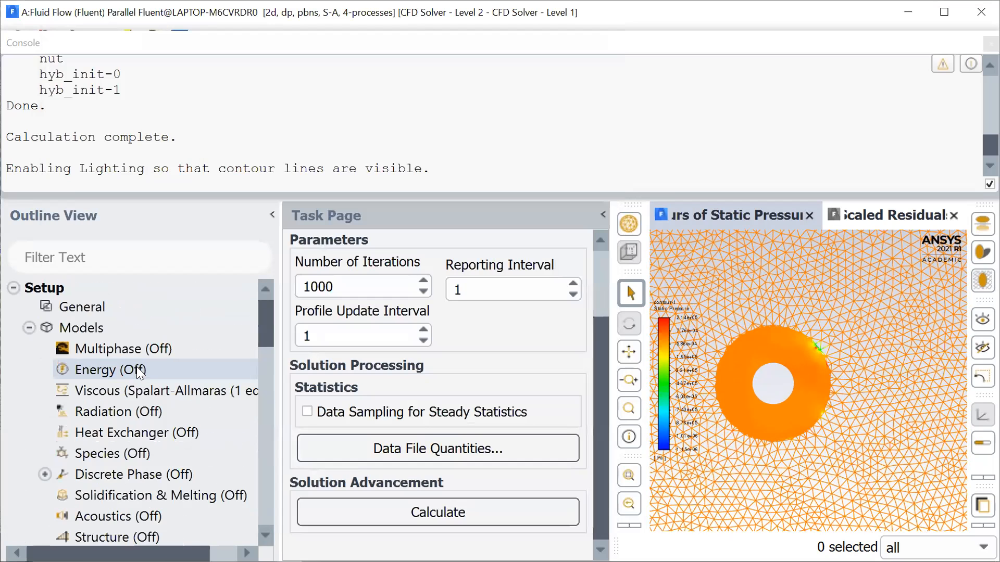
left_click(125, 390)
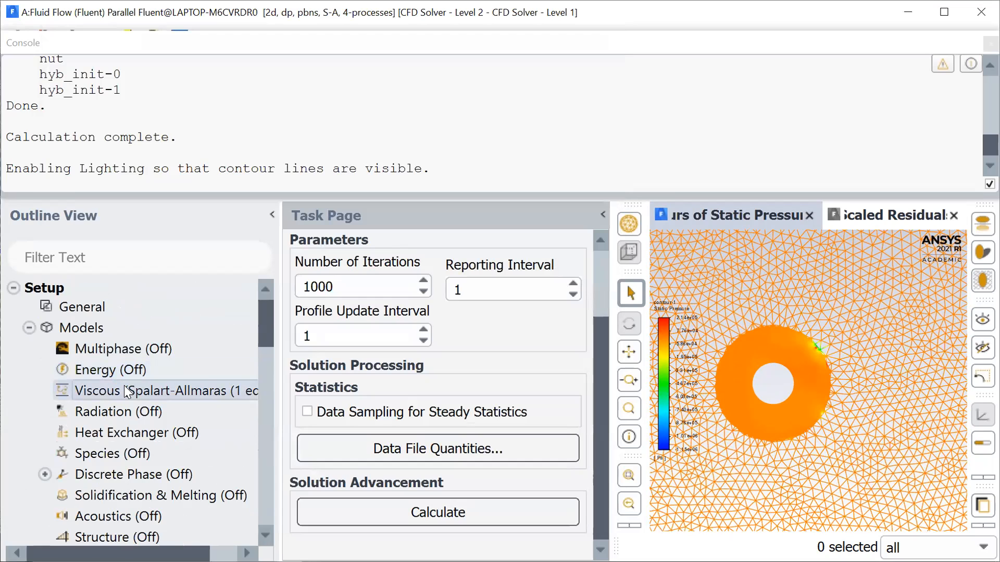
right_click(124, 385)
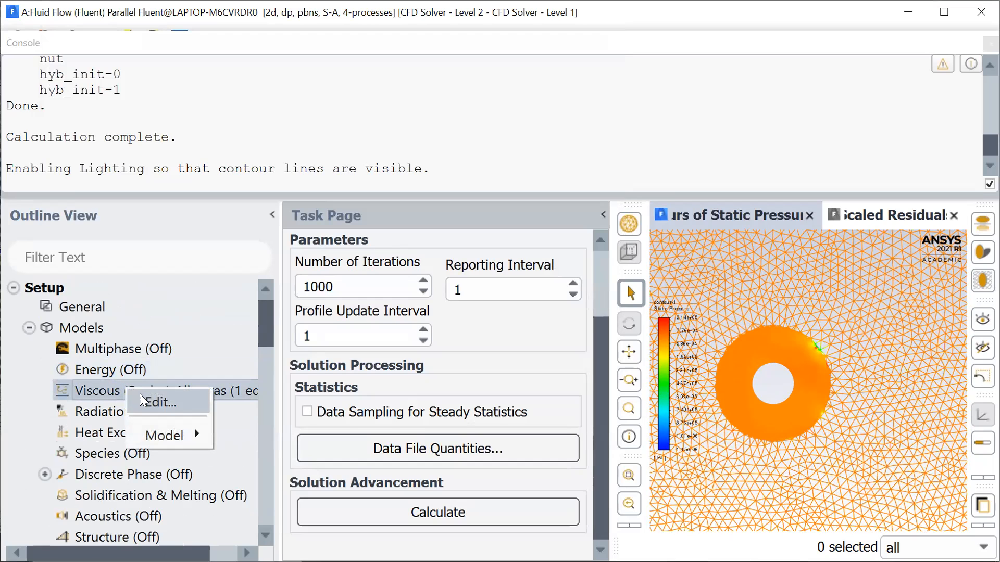
left_click(156, 401)
left_click(265, 64)
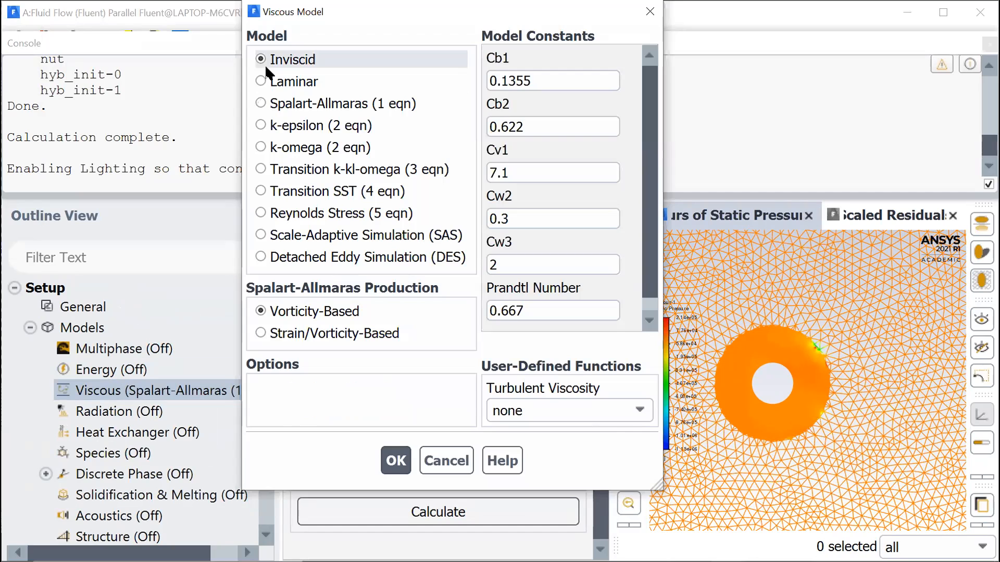
left_click(317, 301)
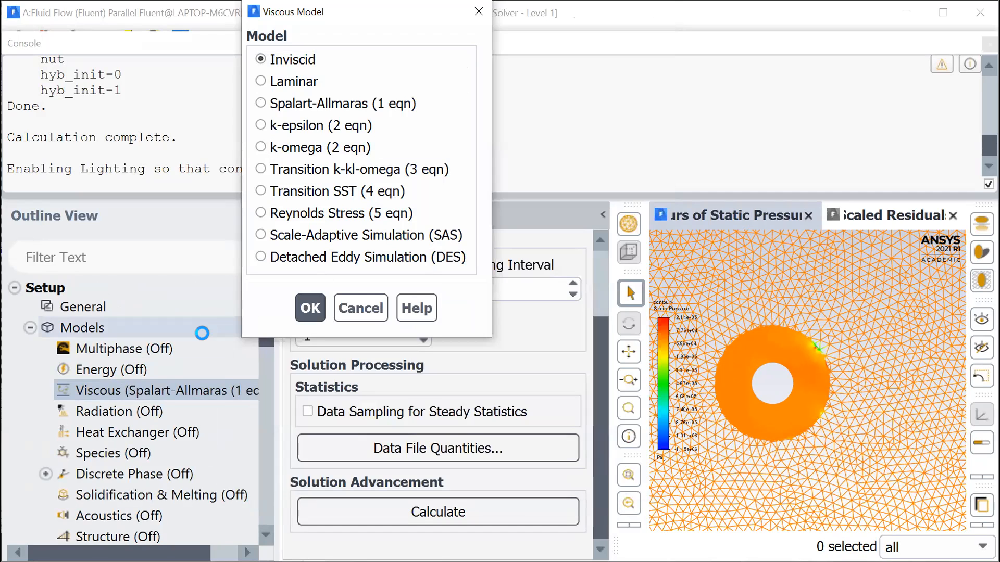
- Reinitialize the solution with hybrid initialization for the inviscid model
scroll(169, 417, "down", 2)
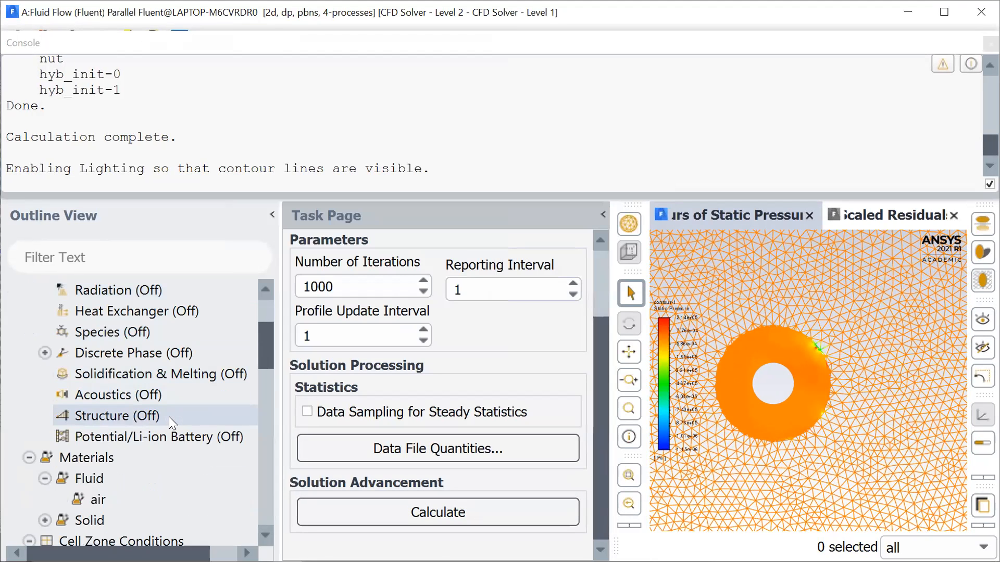
scroll(168, 417, "down", 2)
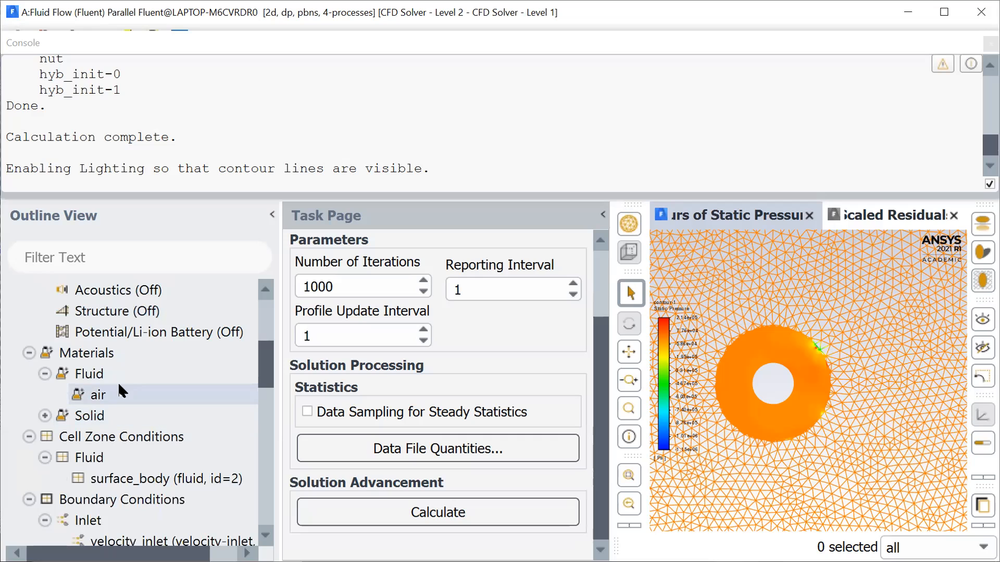
scroll(117, 391, "down", 3)
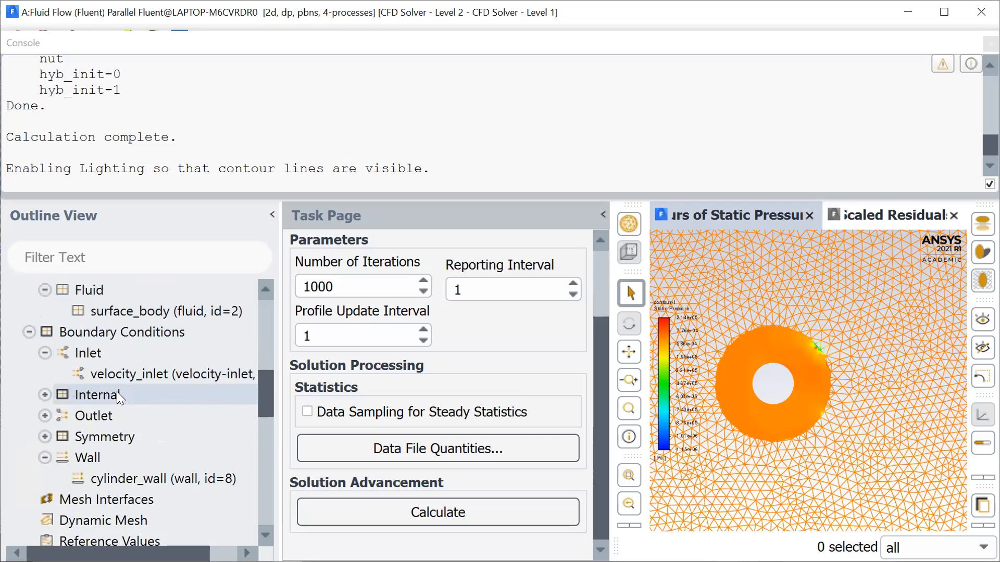
scroll(150, 481, "down", 6)
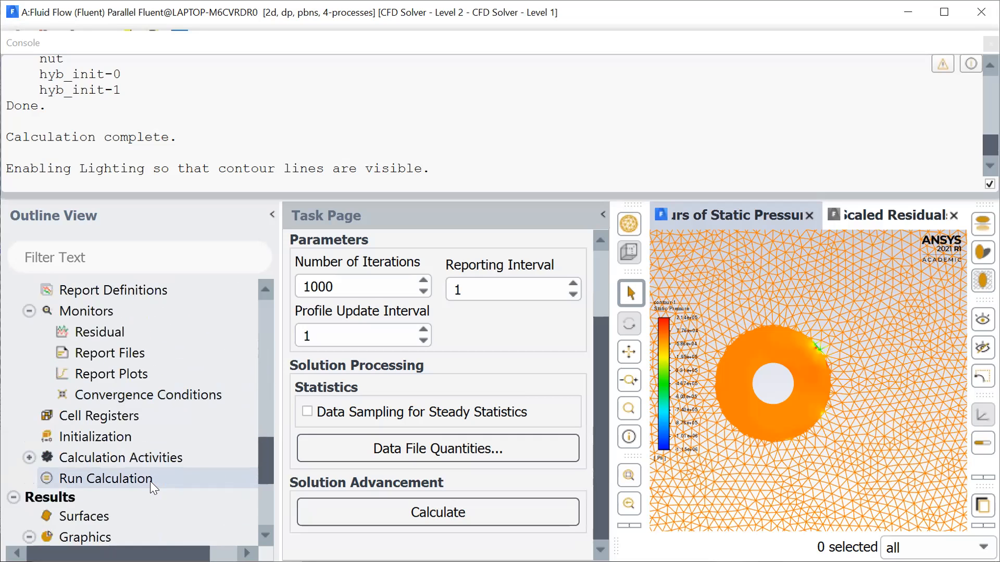
left_click(126, 431)
left_click(417, 370)
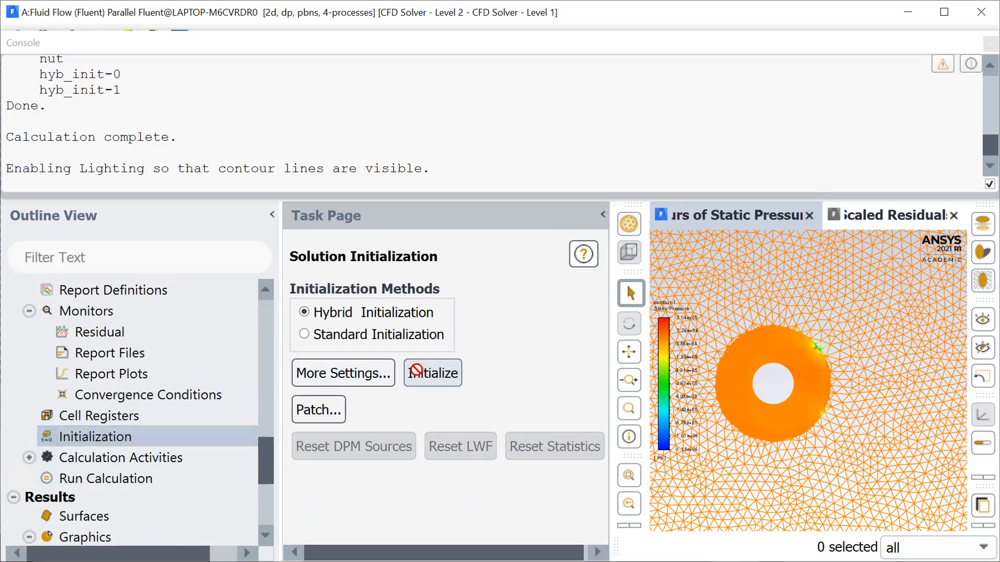
left_click(606, 328)
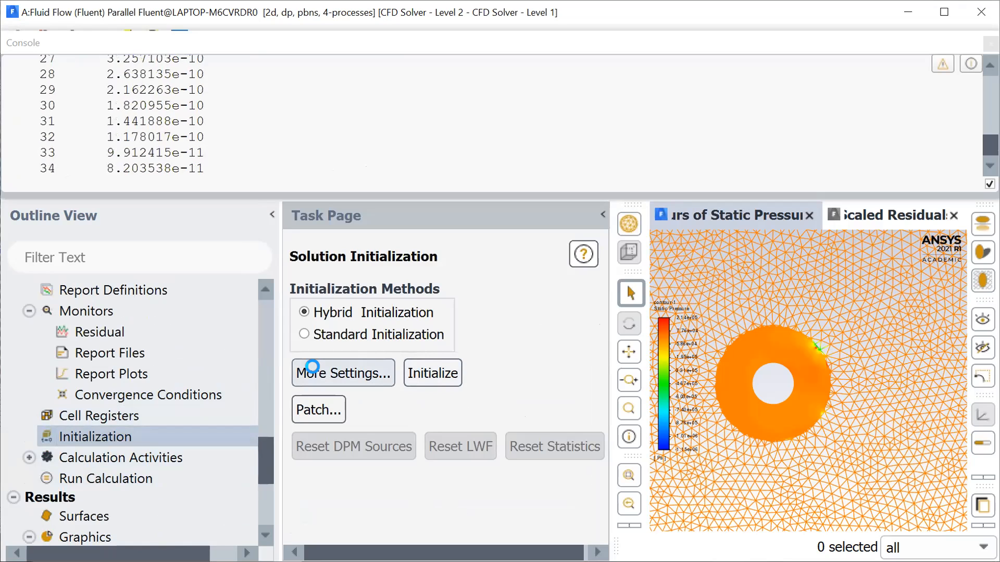
- Start the inviscid calculation with 1000 iterations and show the scaled residuals plot
scroll(187, 388, "down", 2)
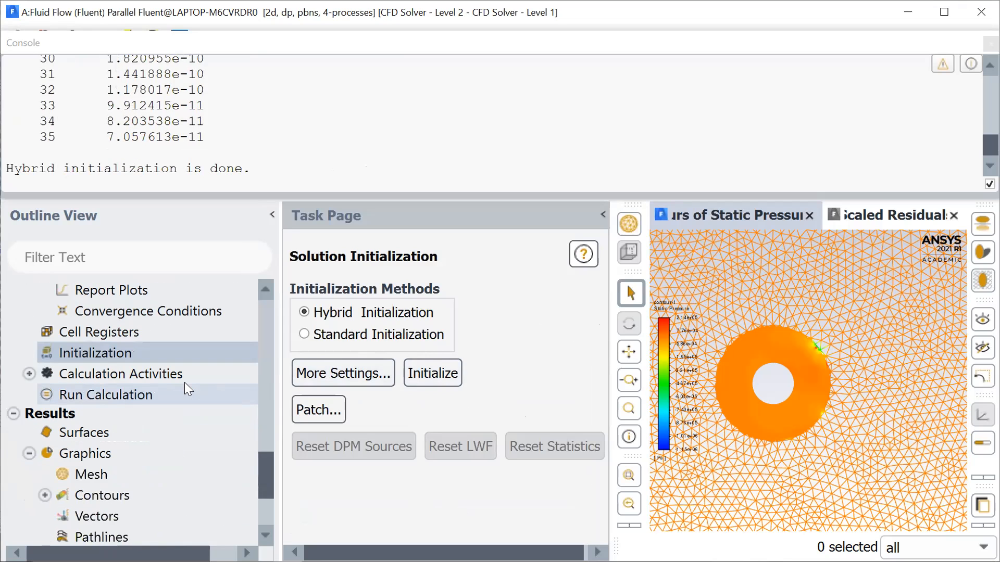
left_click(145, 396)
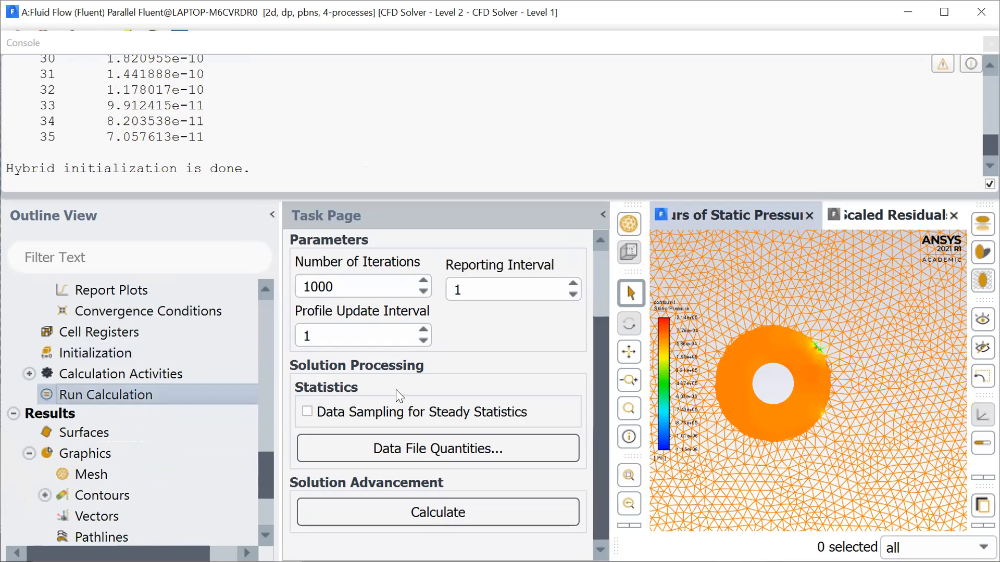
left_click(417, 511)
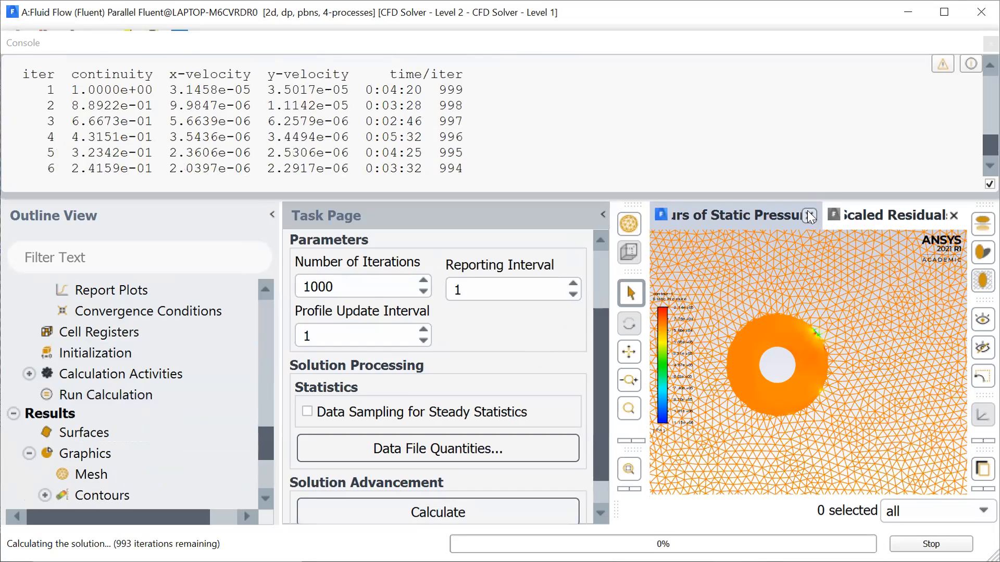
left_click(875, 216)
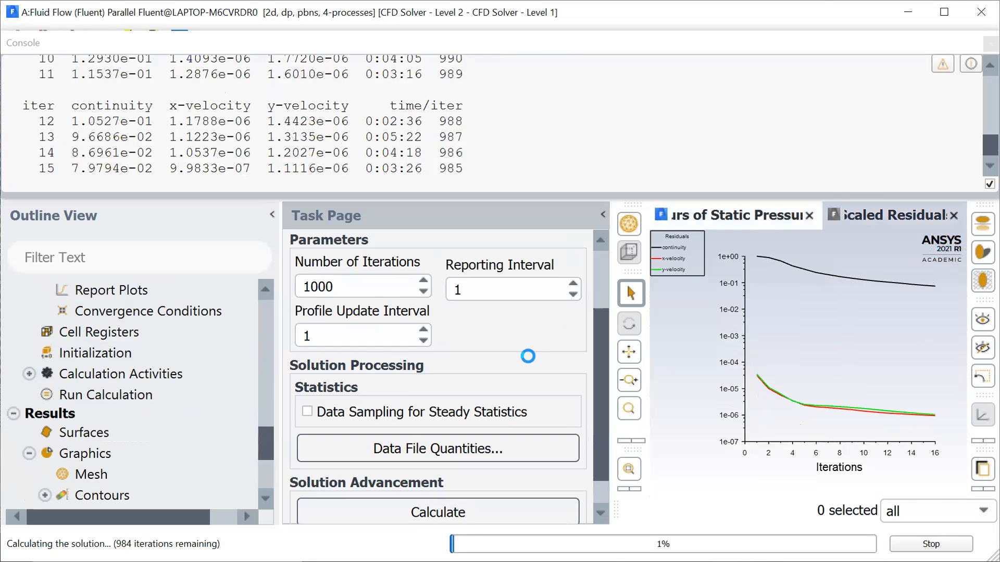
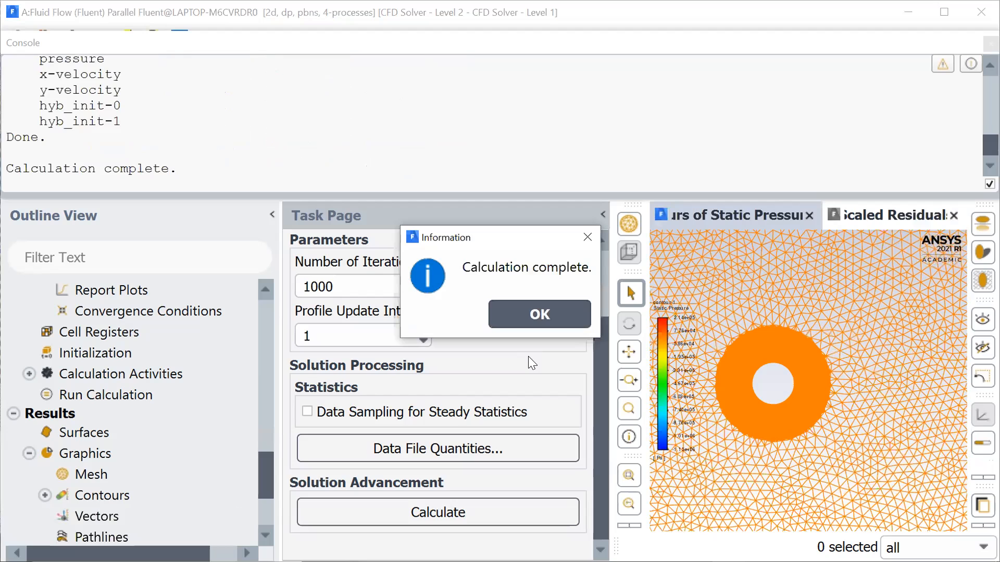
- Recompute the static pressure range of contour-1 for the inviscid solution, save and display it, and inspect the area around the cylinder
left_click(565, 320)
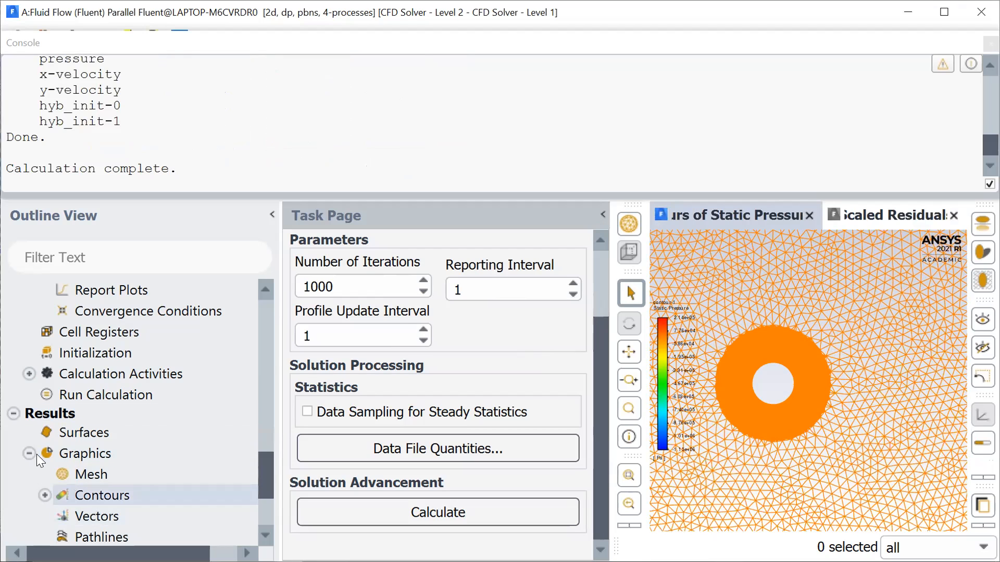
left_click(104, 497)
left_click(45, 495)
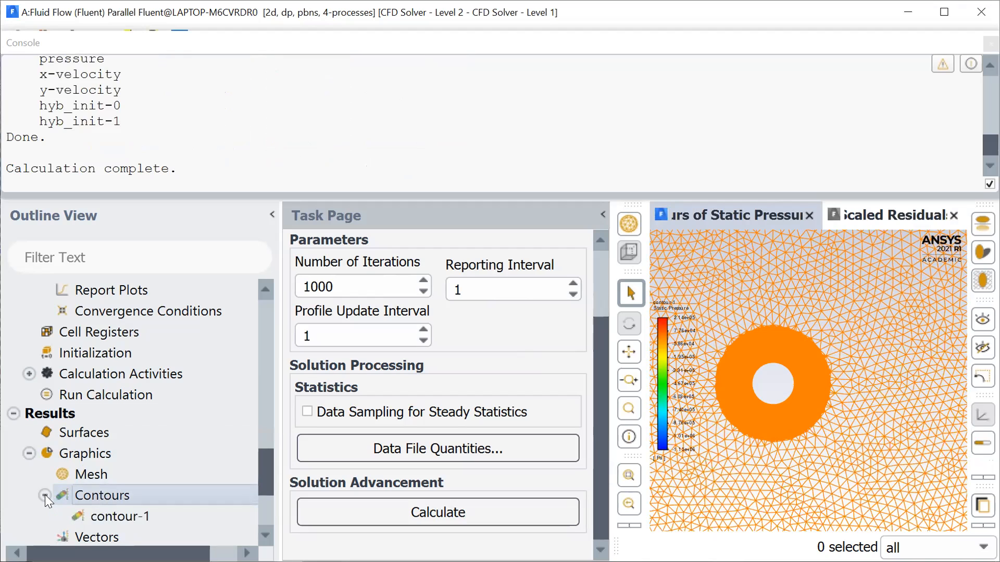
left_click(110, 516)
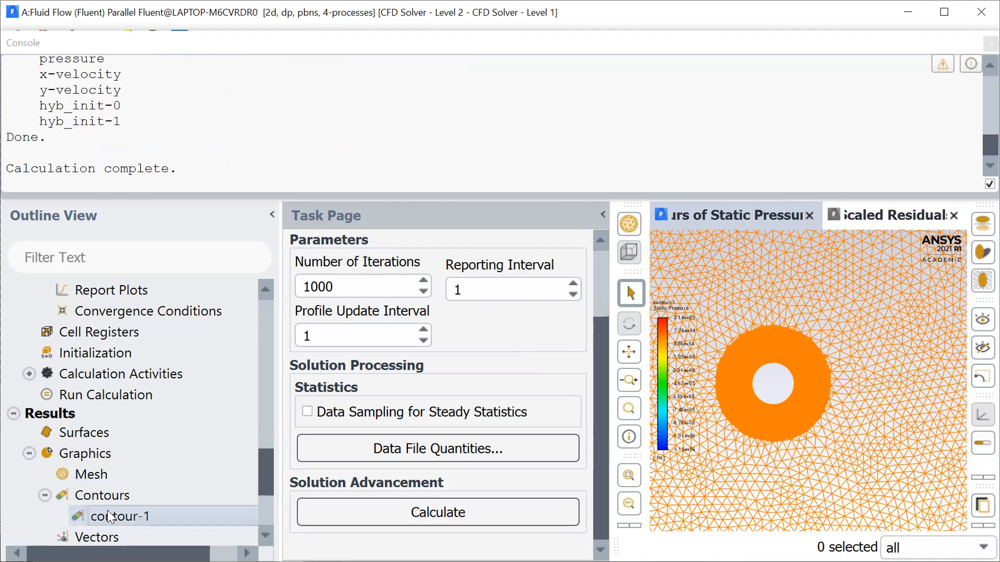
double_click(109, 516)
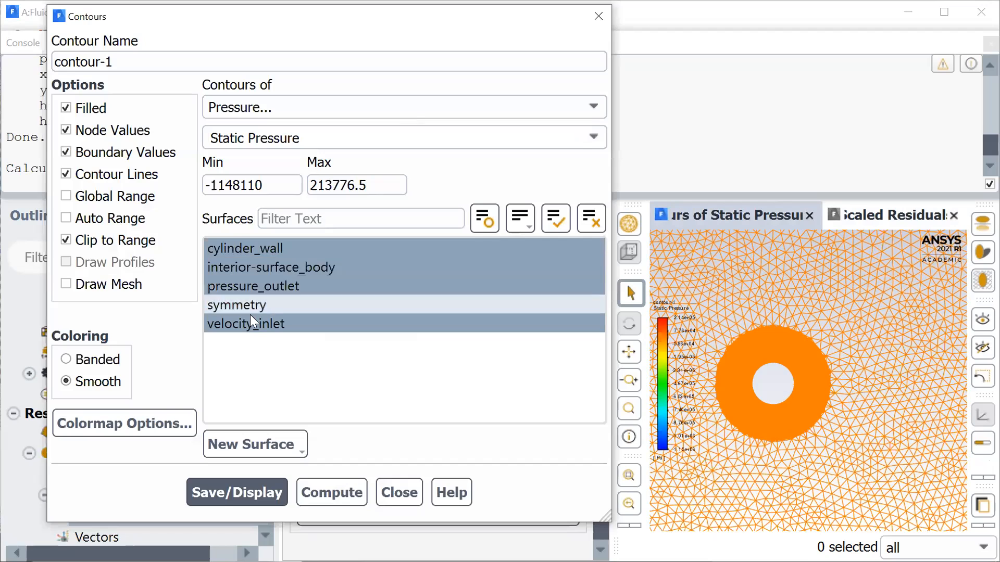
left_click(358, 491)
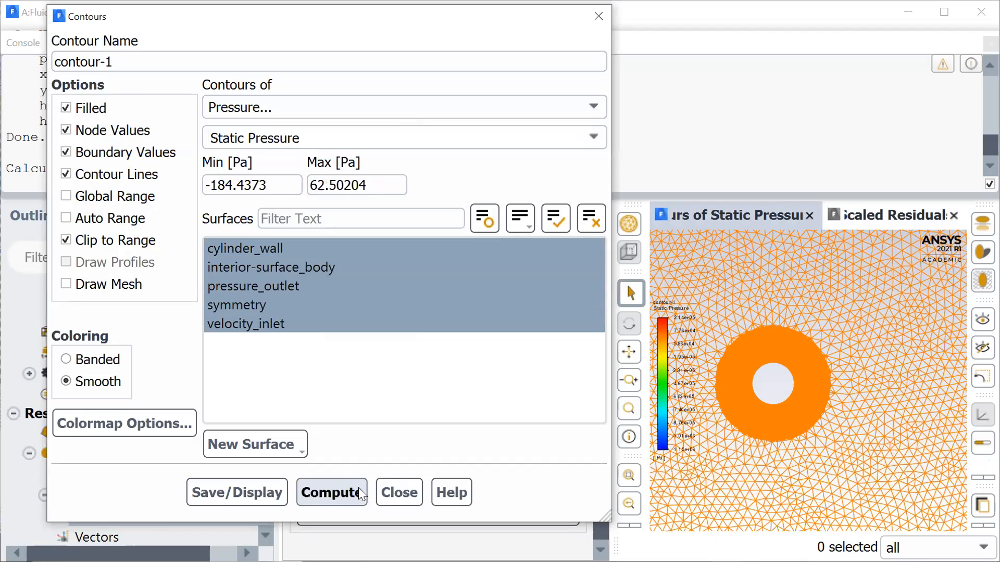
left_click(260, 489)
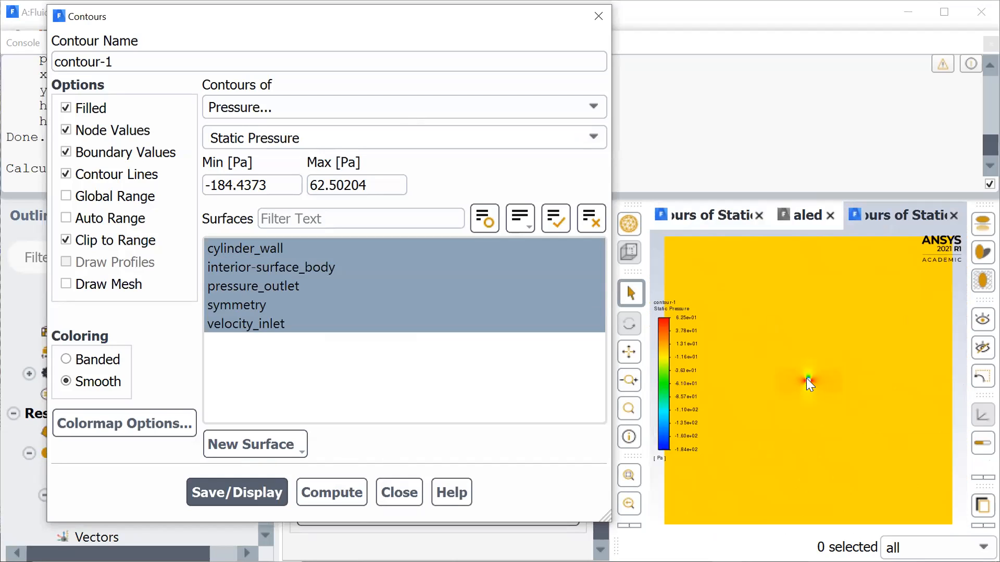
scroll(806, 378, "up", 3)
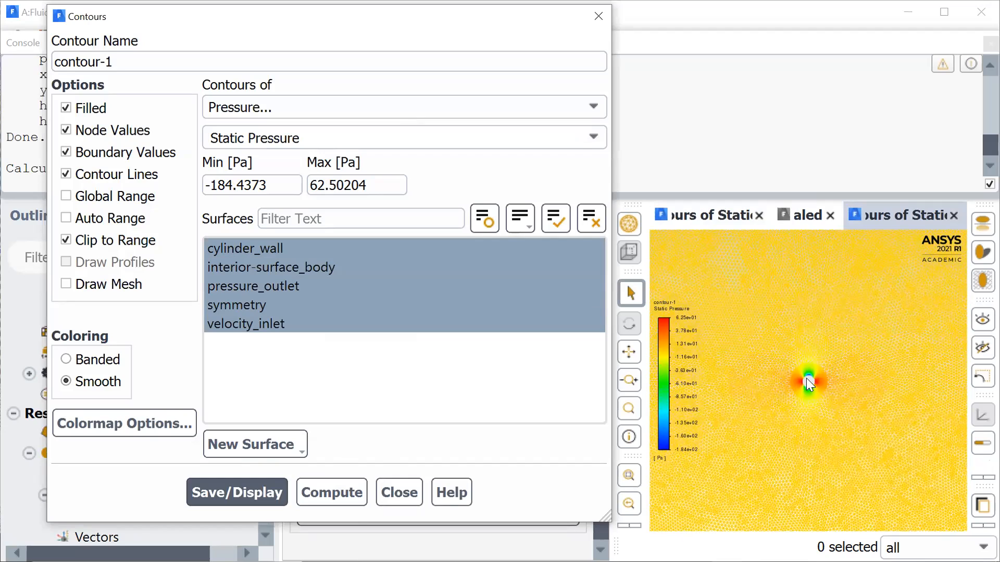
scroll(806, 378, "up", 5)
scroll(806, 378, "down", 1)
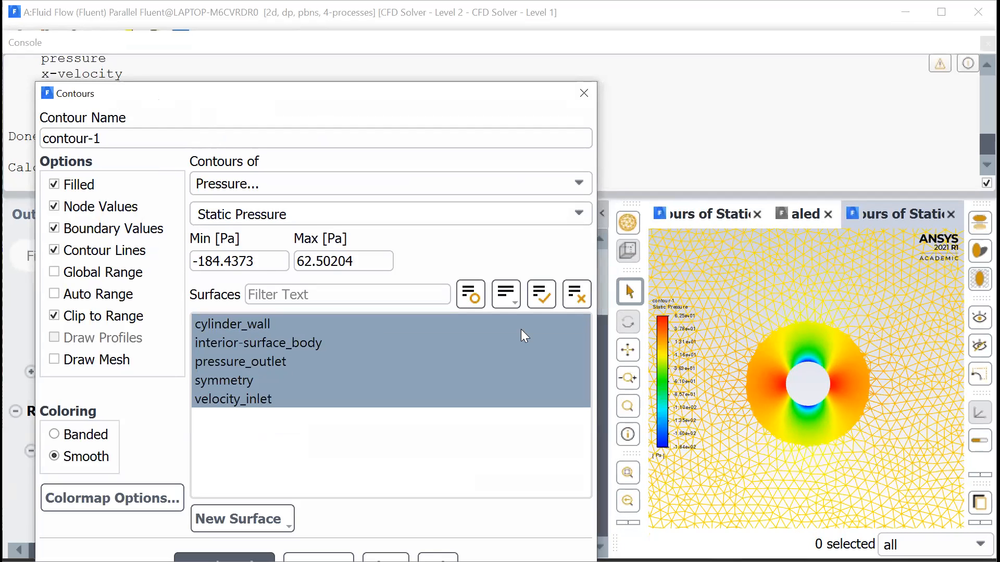
- Switch contour-1 to Velocity Magnitude, compute its range, and save and display the contour
left_click(327, 183)
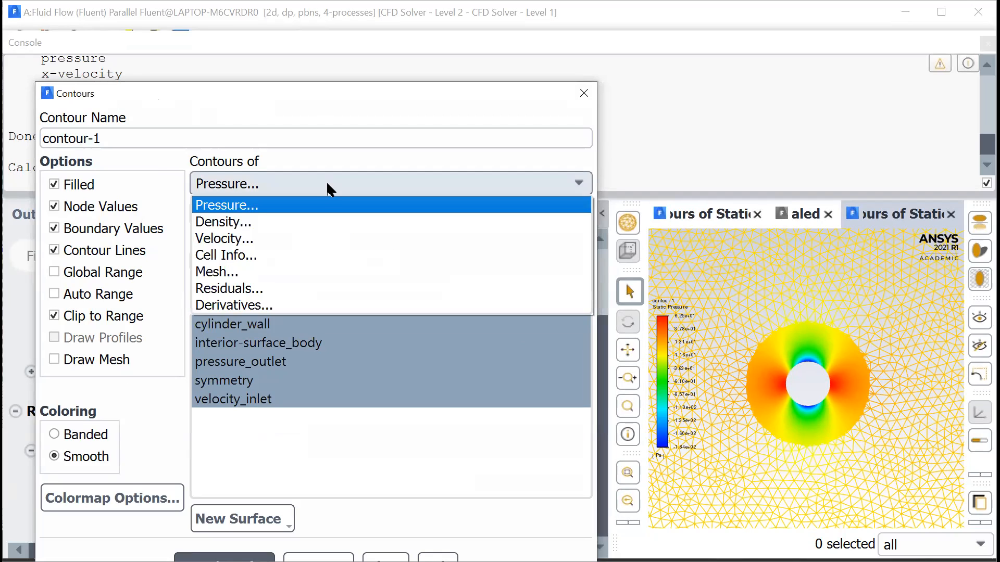
left_click(258, 238)
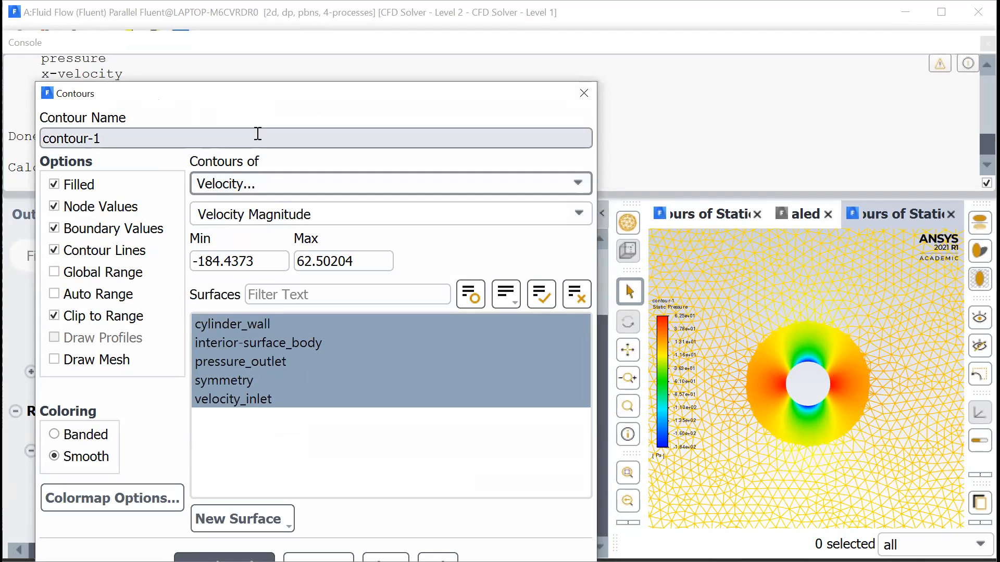
left_click_drag(222, 96, 217, 66)
left_click(311, 533)
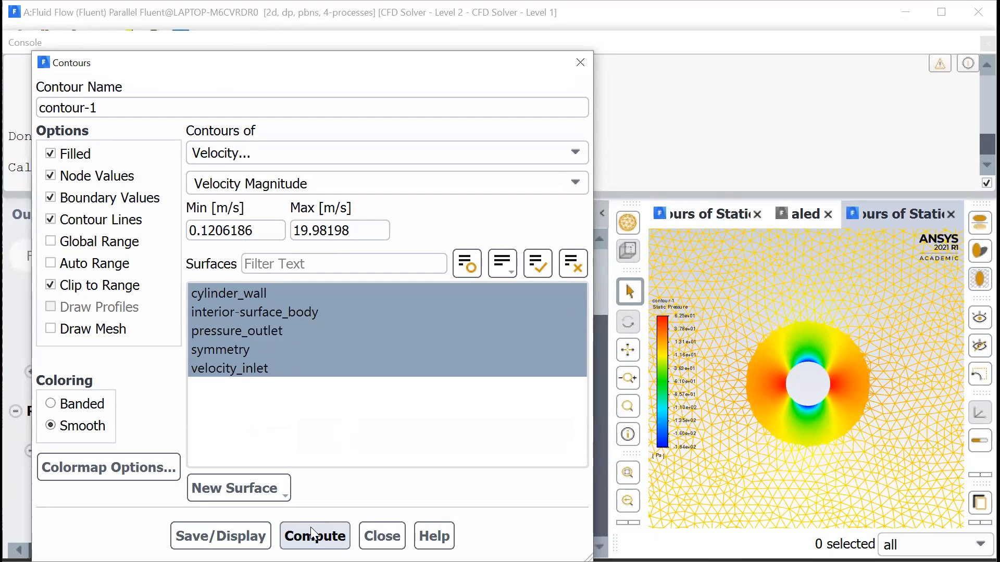
left_click(223, 536)
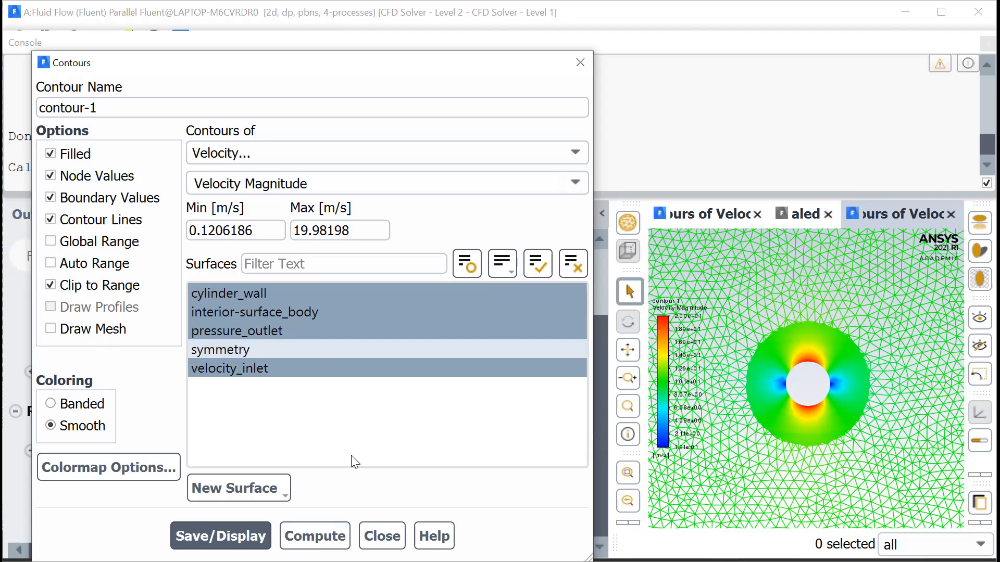
left_click(382, 535)
- Create an XY plot of Pressure Coefficient against x position on cylinder_wall
scroll(118, 408, "down", 3)
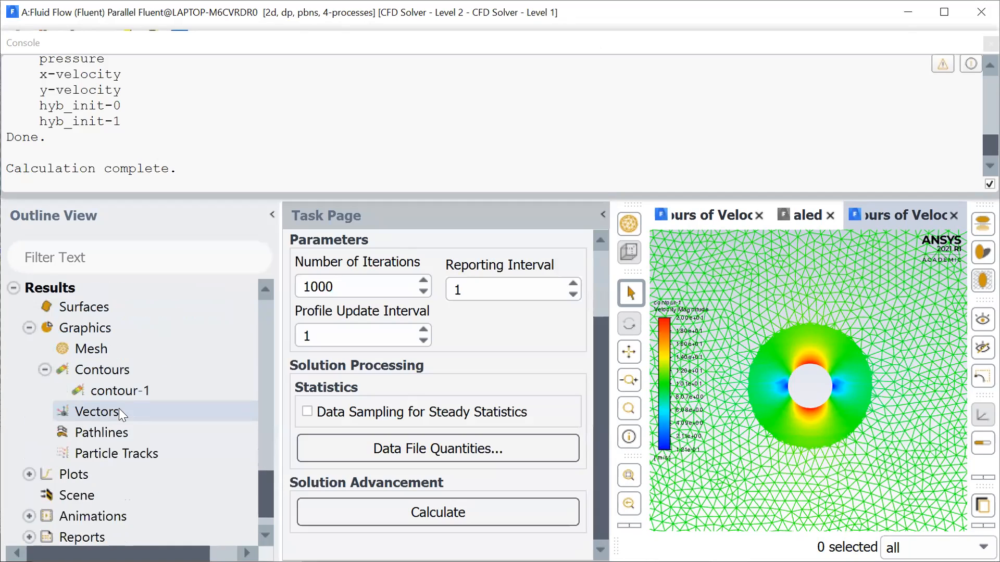
scroll(119, 408, "down", 2)
left_click(29, 436)
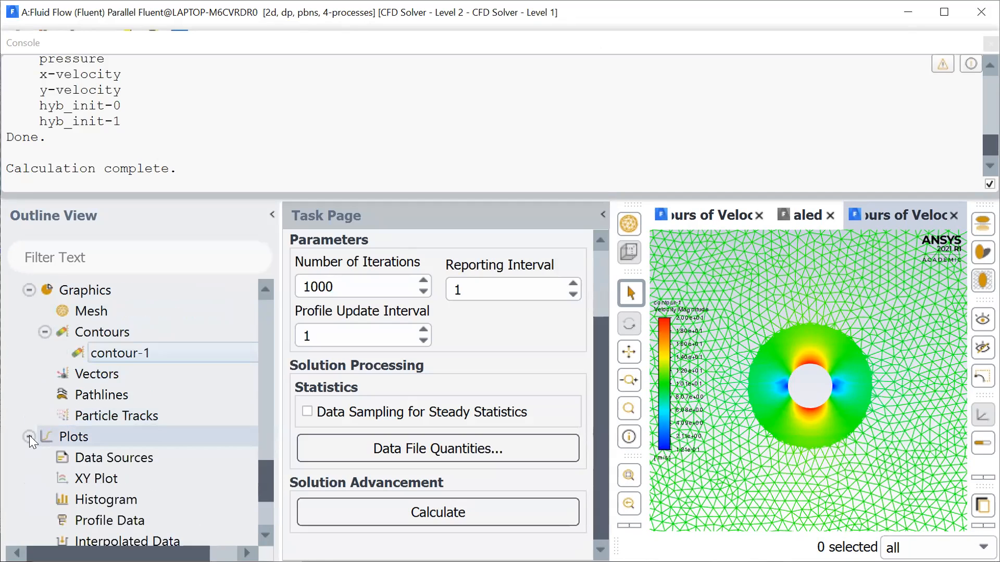
left_click(94, 479)
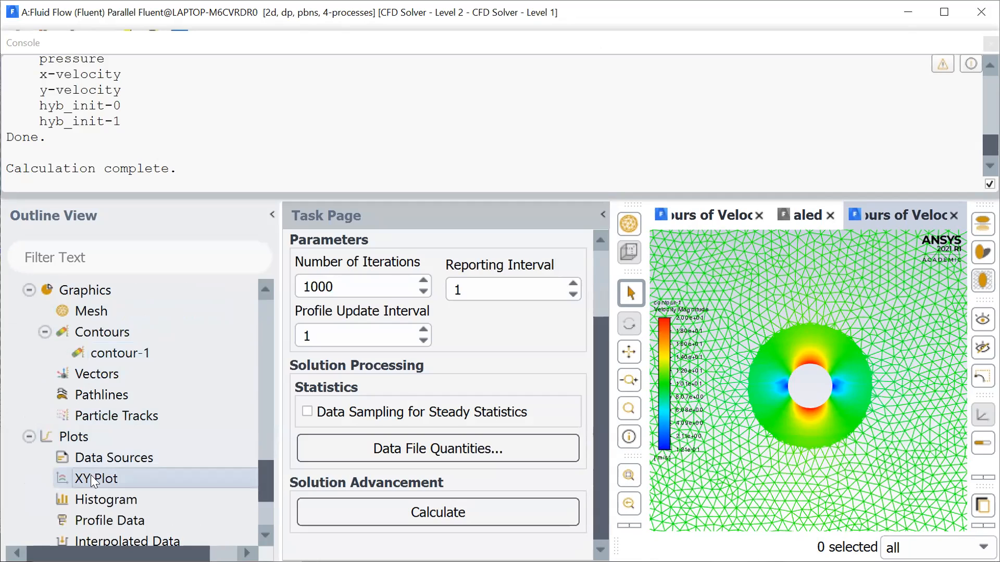
double_click(94, 480)
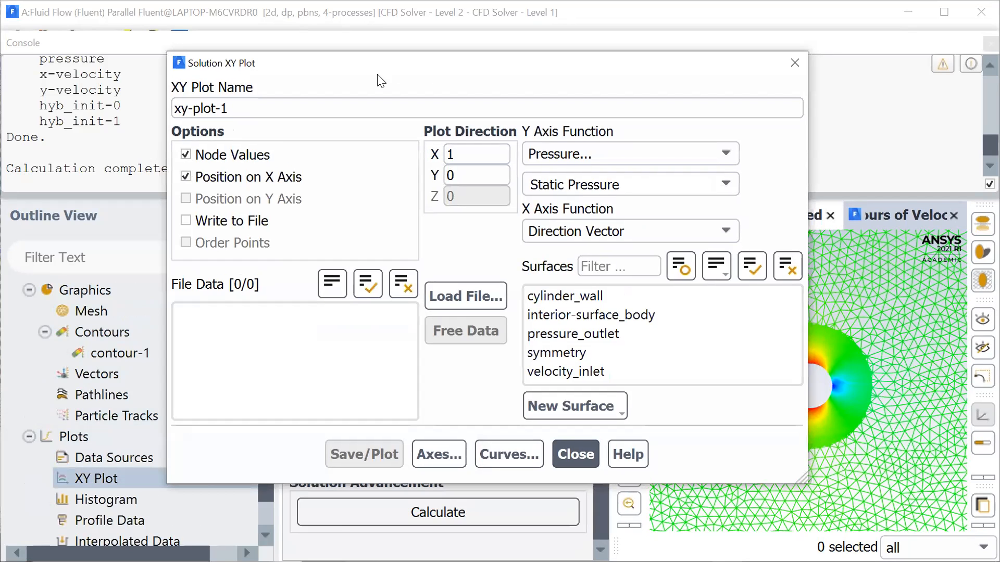
left_click_drag(381, 80, 234, 104)
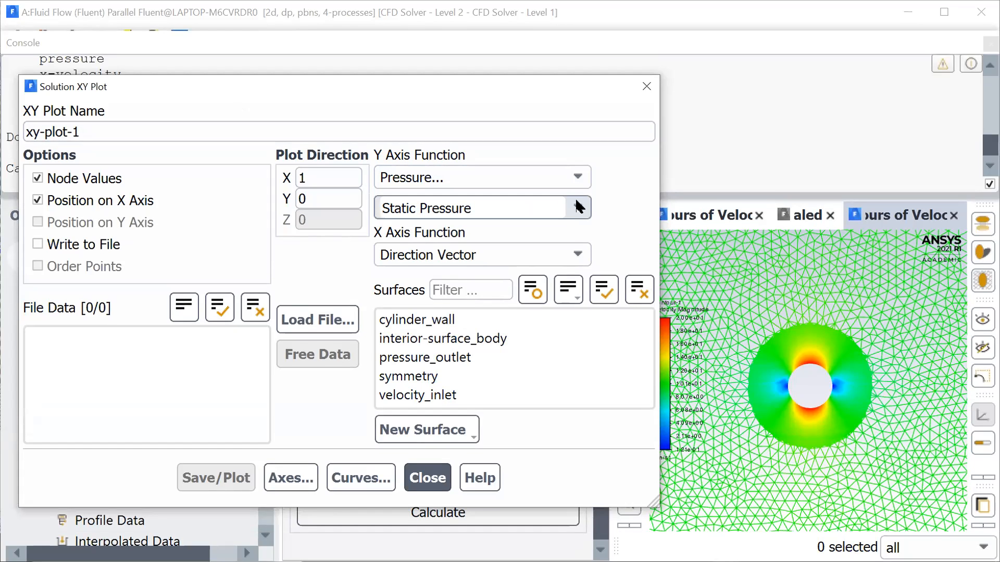
key("Down")
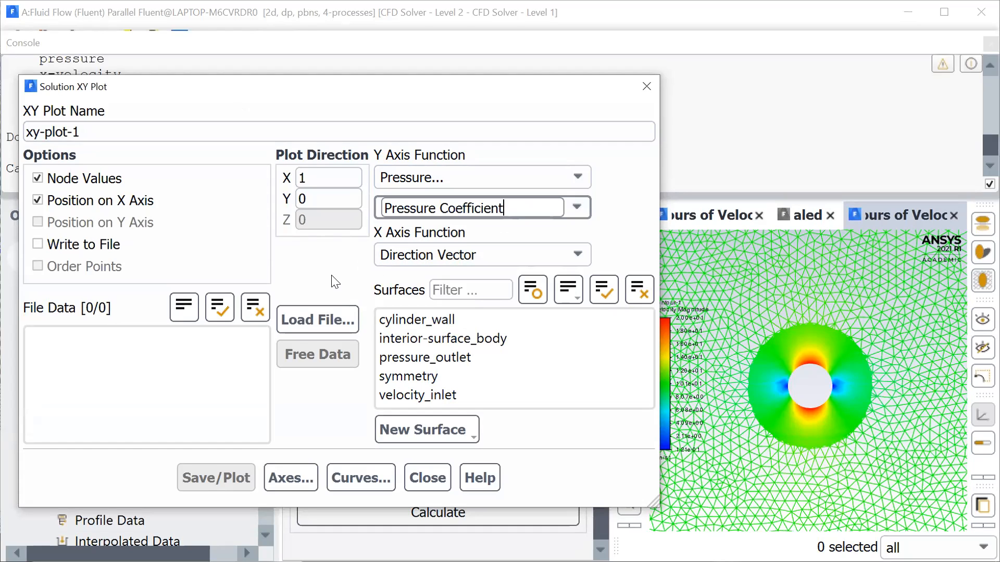
left_click(395, 320)
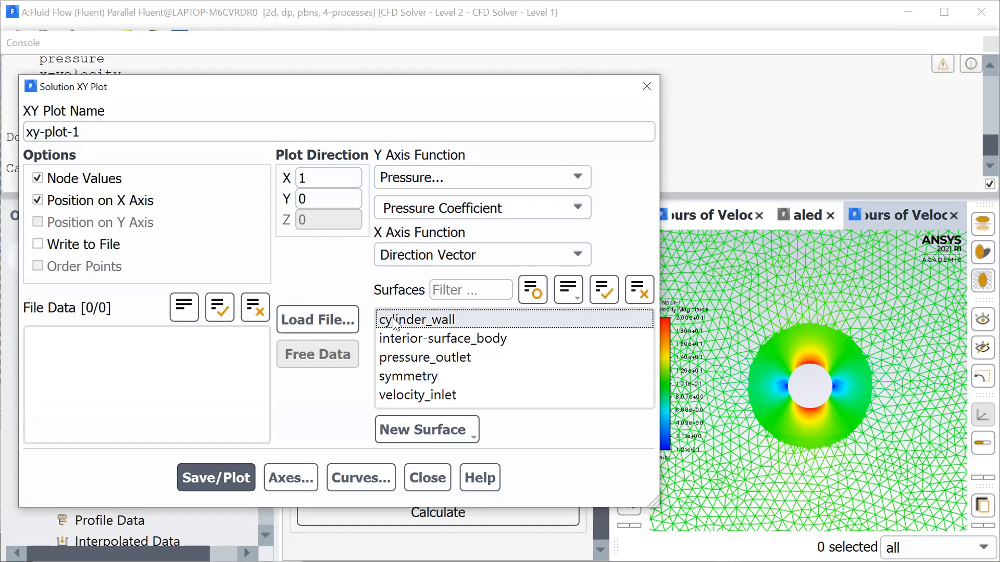
left_click(226, 471)
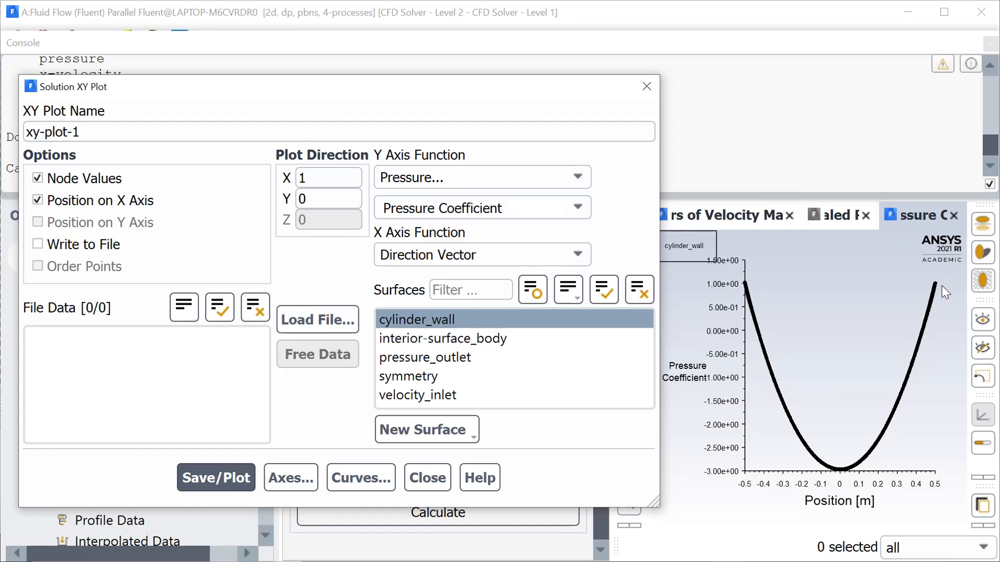
- Change xy-plot-1 to plot Velocity Magnitude on cylinder_wall, and close the plot settings
left_click(442, 317)
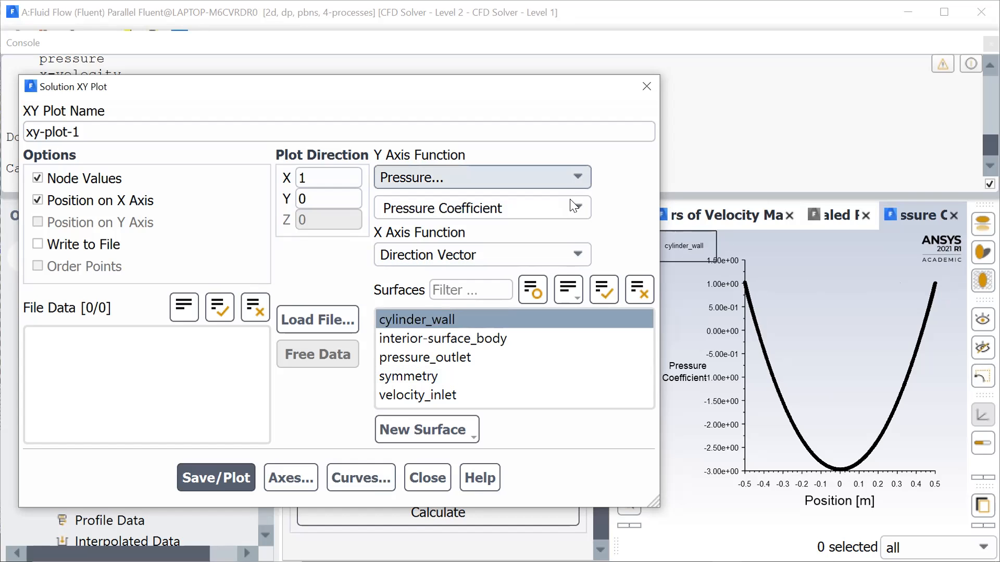
left_click(444, 232)
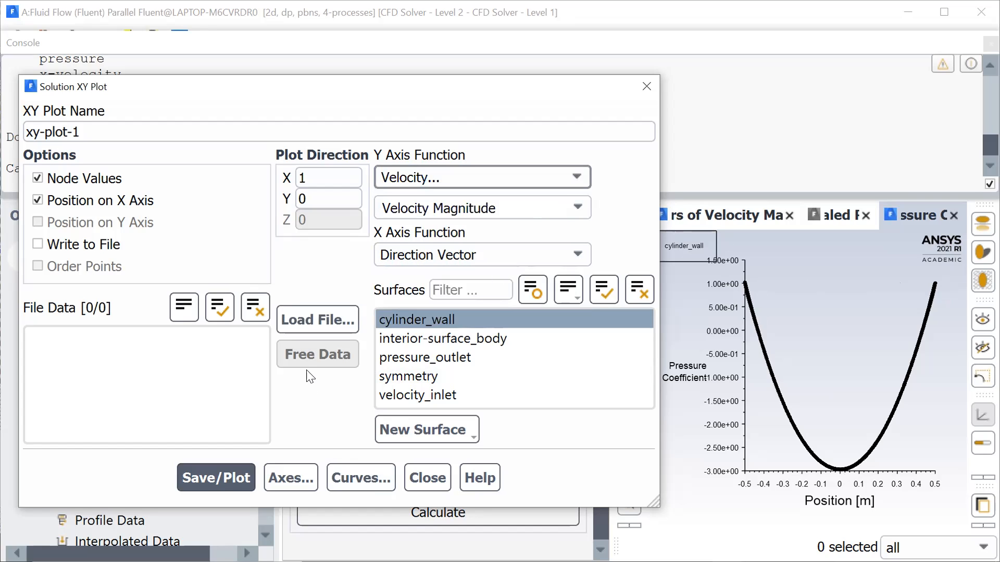
left_click(224, 477)
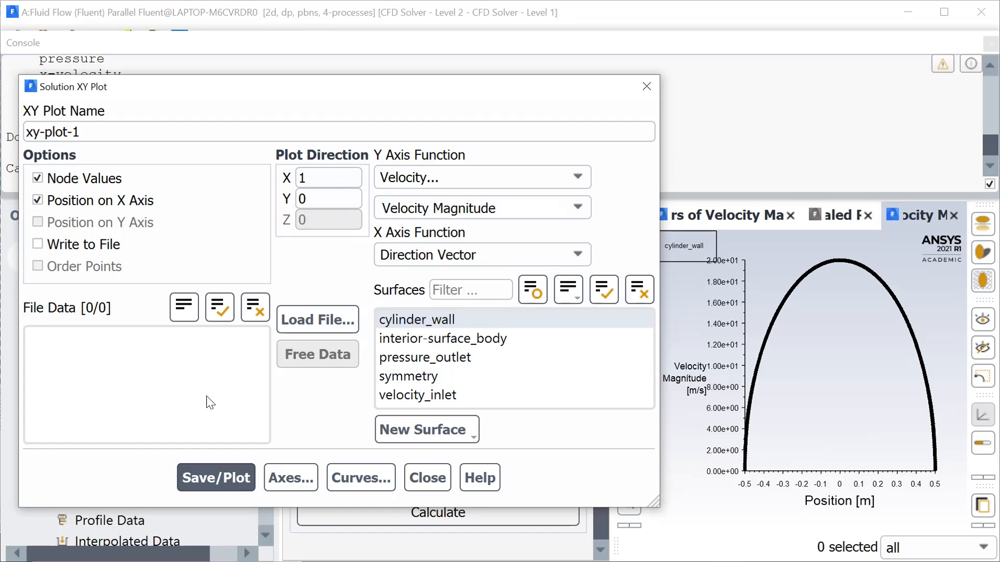
left_click(423, 478)
- Print a force report for cylinder_wall with direction vector X 1, Y 0, and uncover the console output
scroll(98, 419, "down", 3)
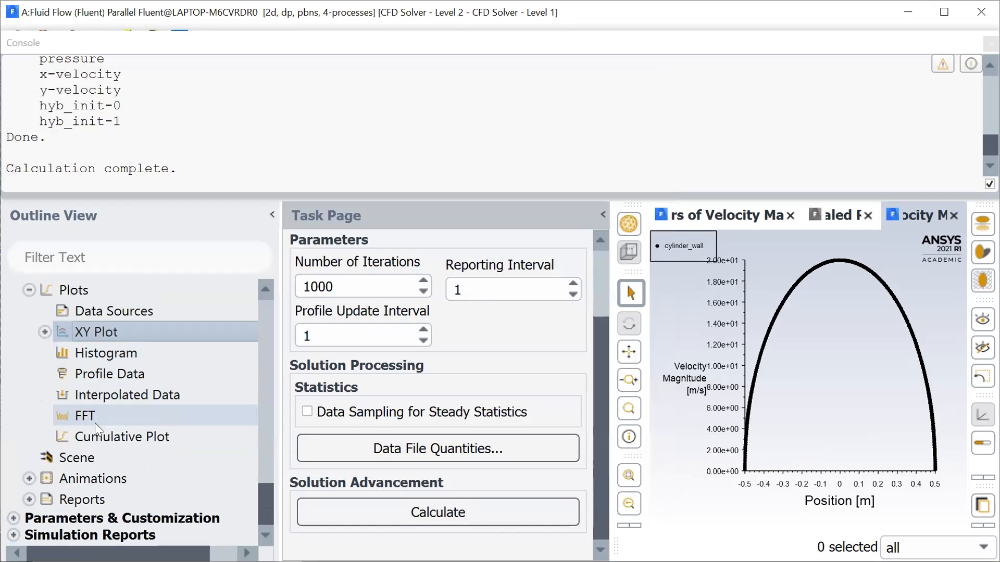
left_click(29, 499)
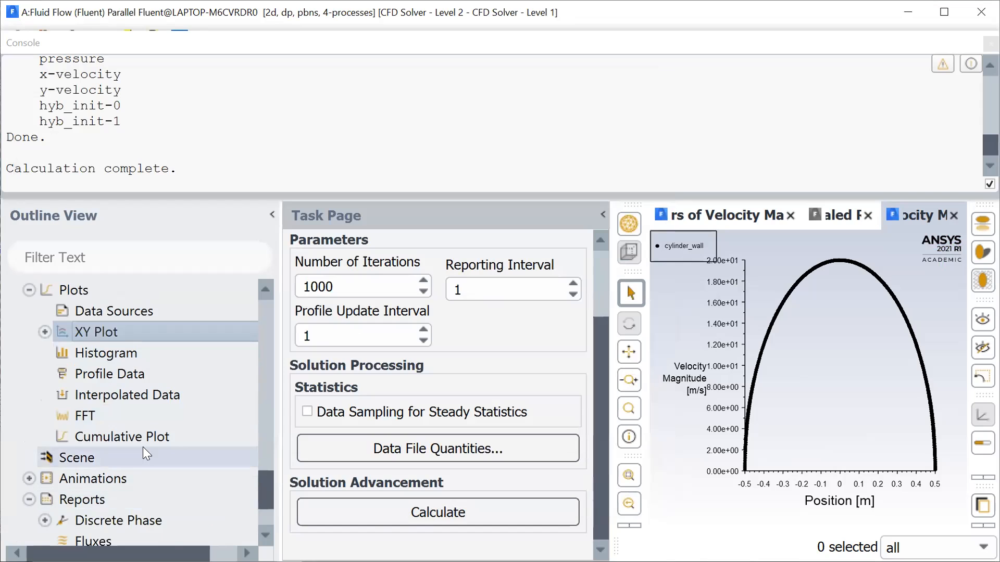
scroll(143, 447, "down", 3)
left_click(119, 458)
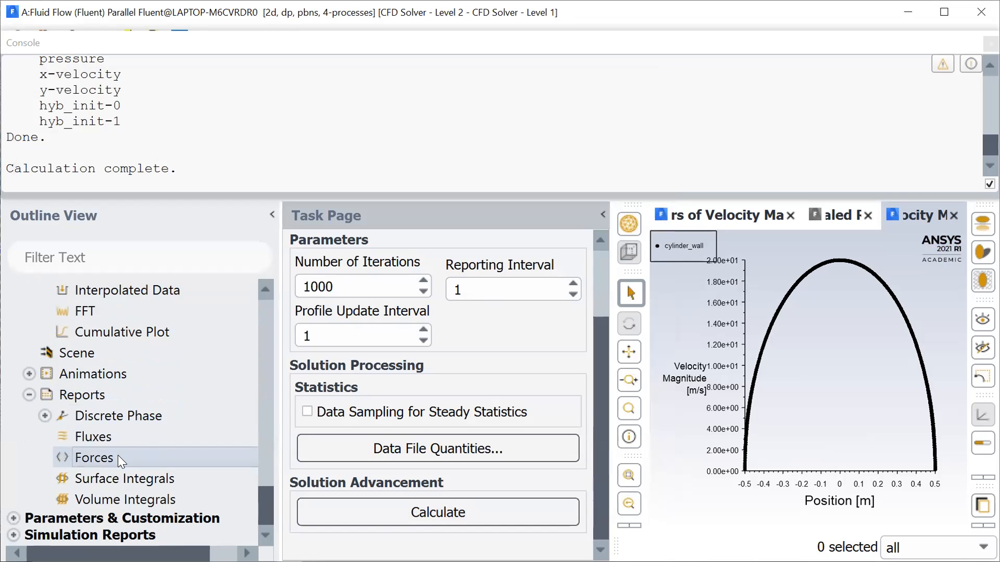
double_click(117, 455)
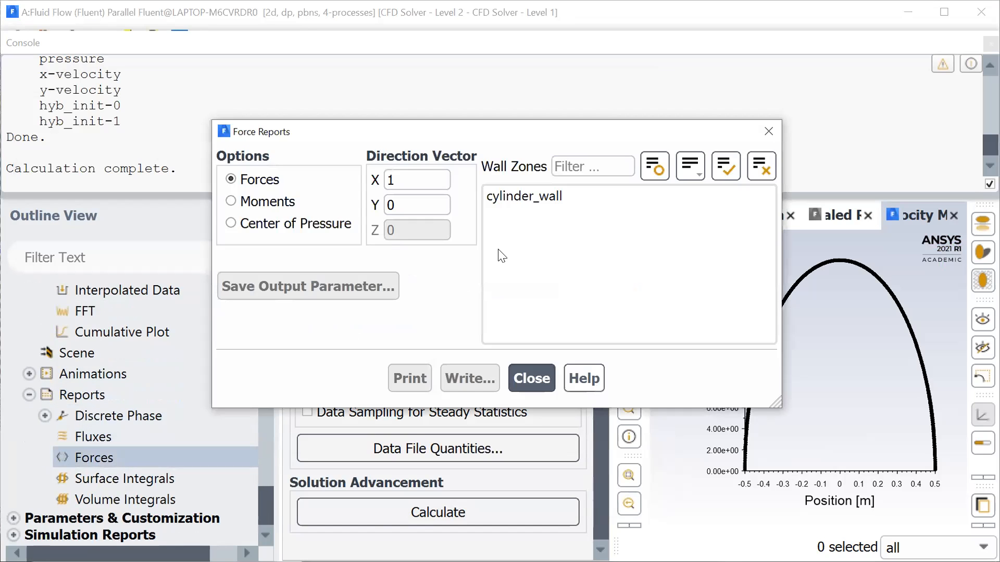
left_click(420, 179)
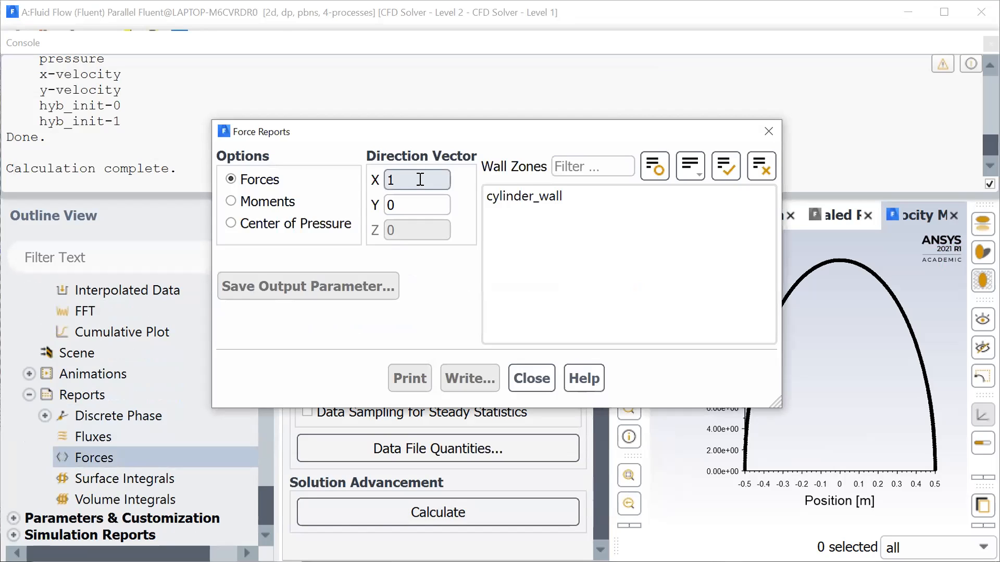
left_click(407, 205)
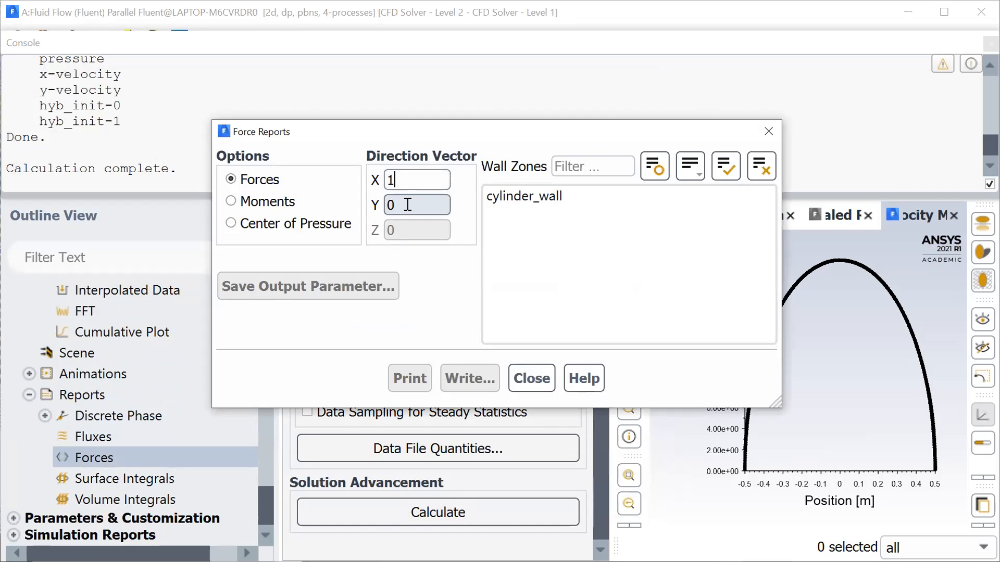
left_click(517, 199)
left_click(409, 378)
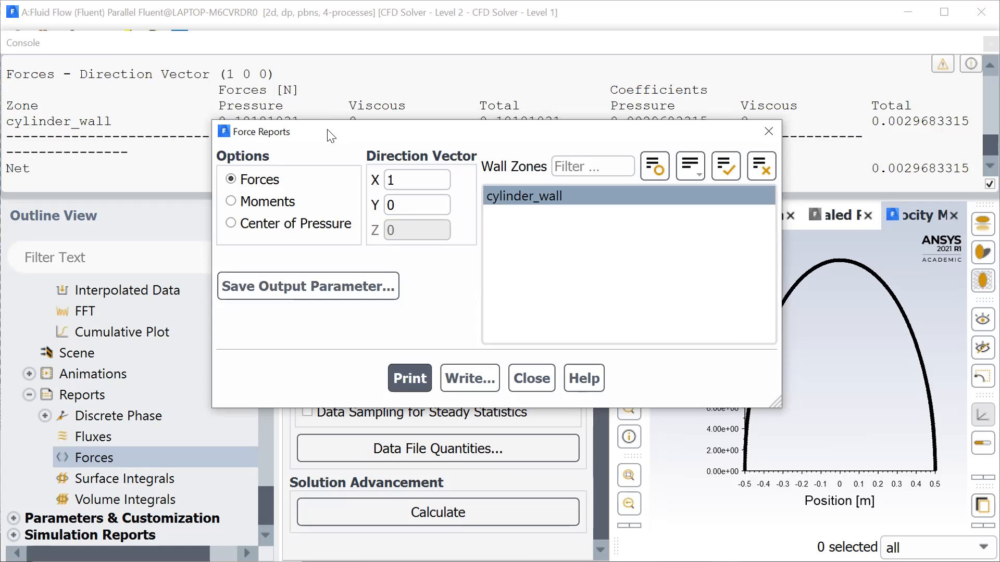
left_click_drag(320, 131, 251, 256)
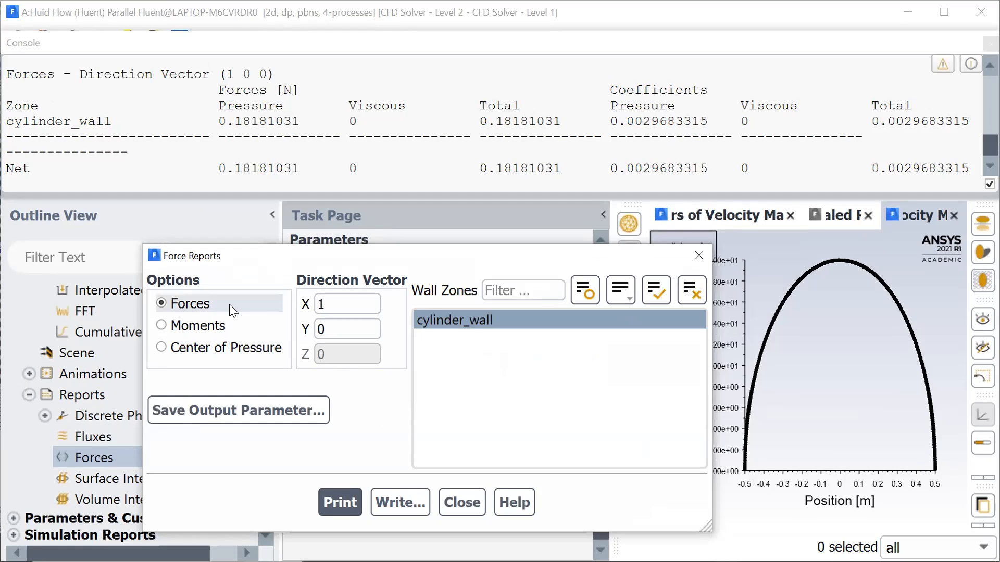
- Set the force direction vector to X 0, Y 1, print the report for cylinder_wall, and close the force settings
double_click(326, 331)
key("BackSpace")
type("1")
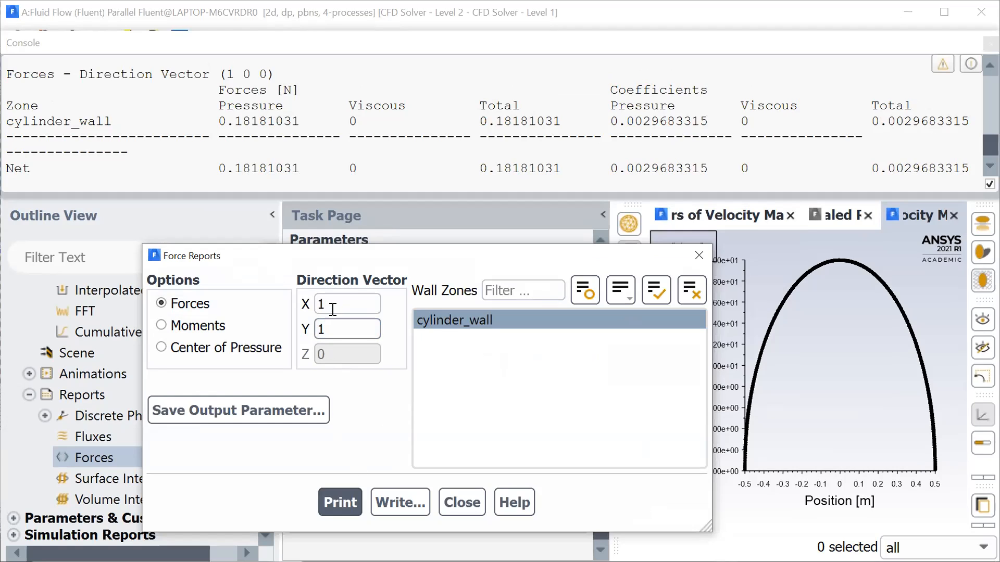
double_click(332, 306)
key("BackSpace")
type("0")
left_click(346, 503)
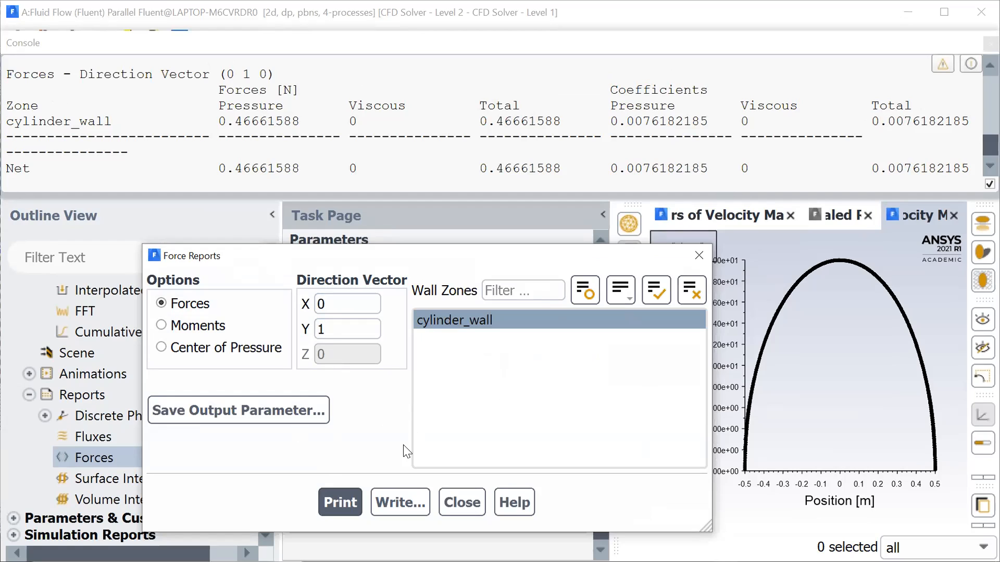
left_click(460, 503)
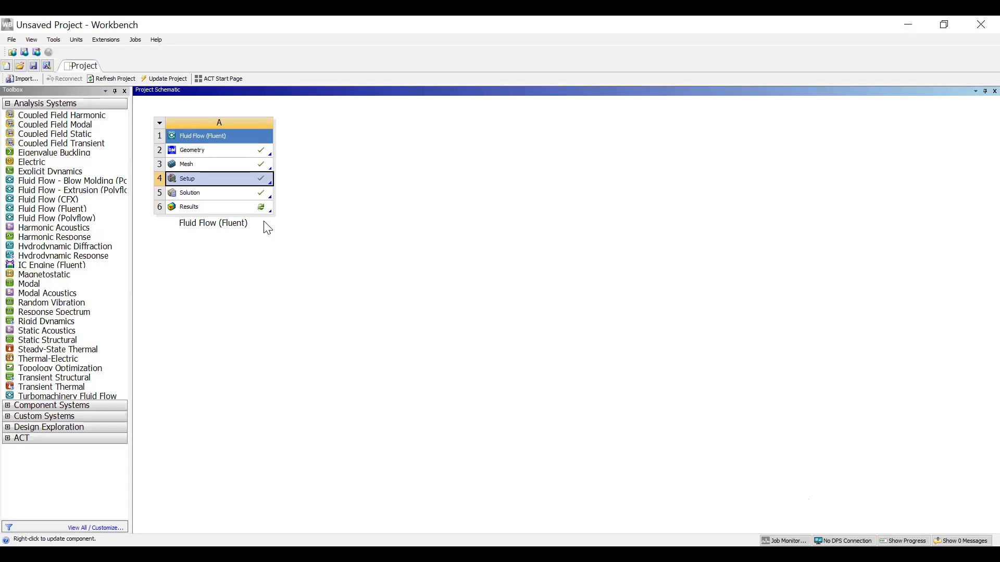
- Open the Results of the Fluid Flow (Fluent) system in CFD-Post from the Workbench project
double_click(220, 205)
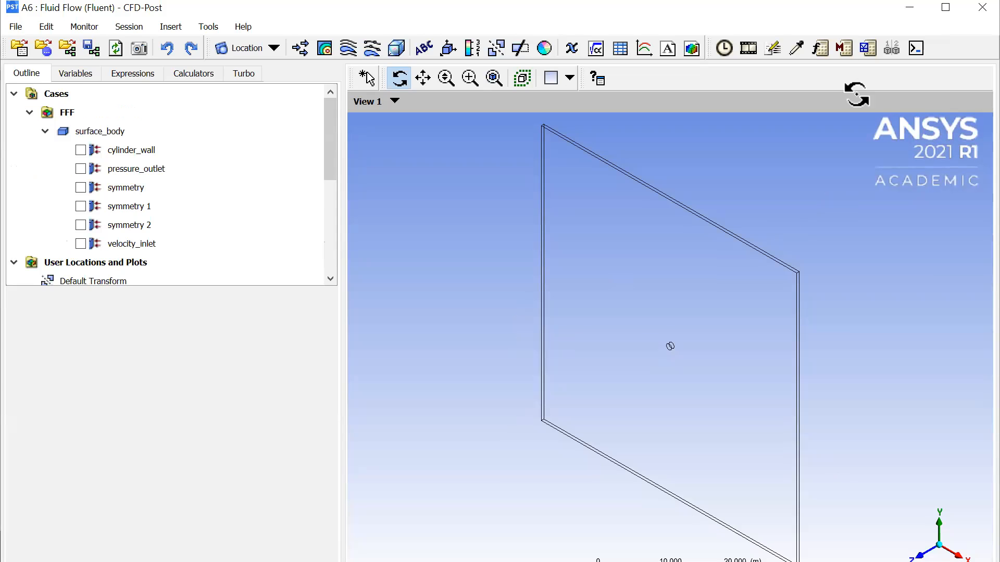
- Maximize the CFD-Post window and orient the 3D view along the +Z axis
right_click(858, 14)
left_click(829, 7)
double_click(830, 8)
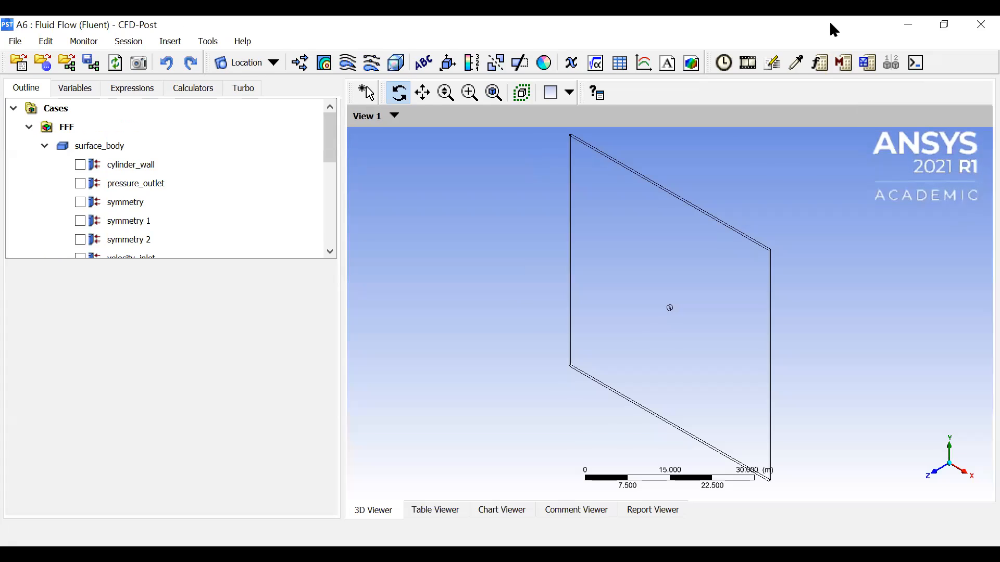
left_click(937, 474)
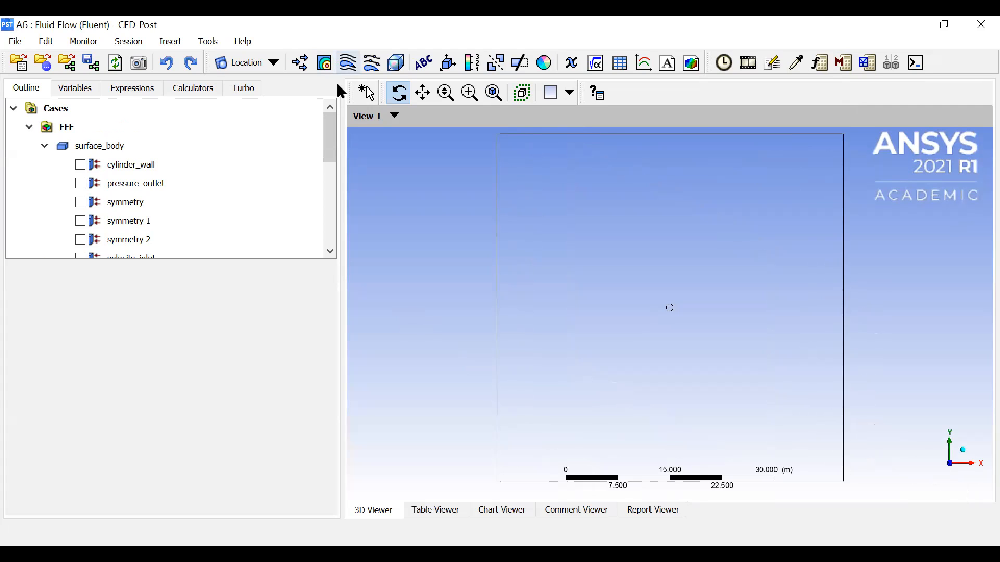
- Insert a streamline named Streamline 1 as a 3D streamline starting from symmetry 2
left_click(347, 63)
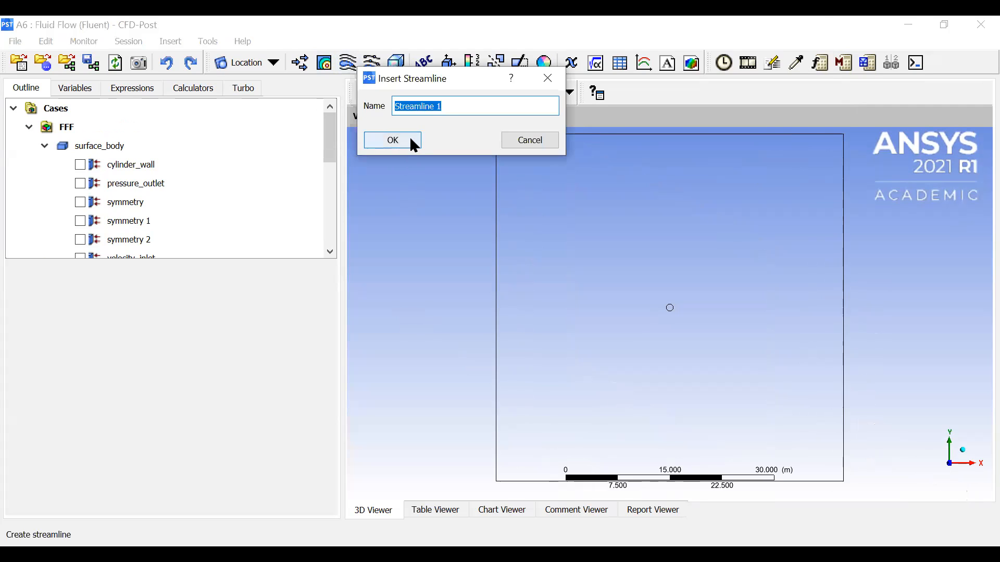
left_click(413, 141)
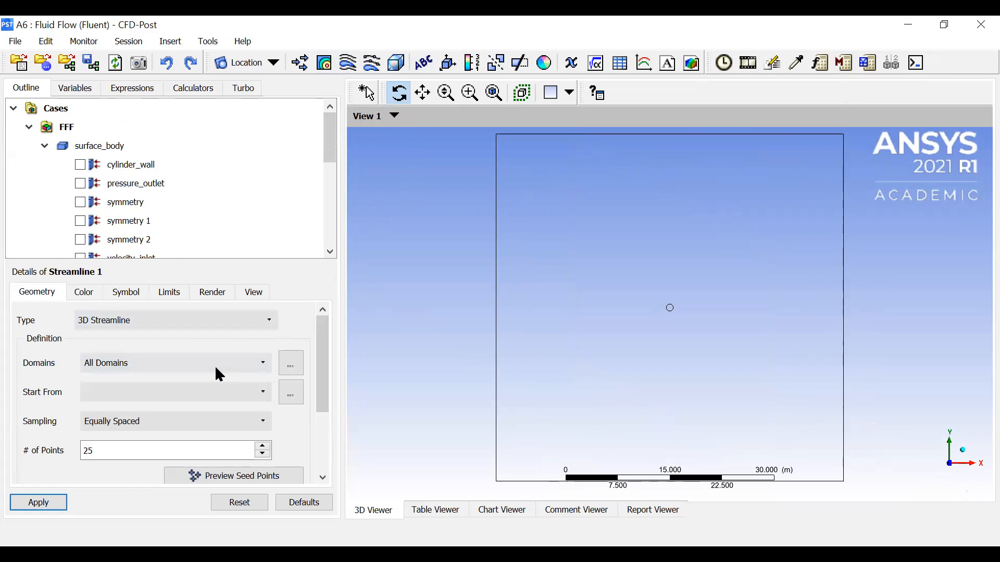
left_click(262, 387)
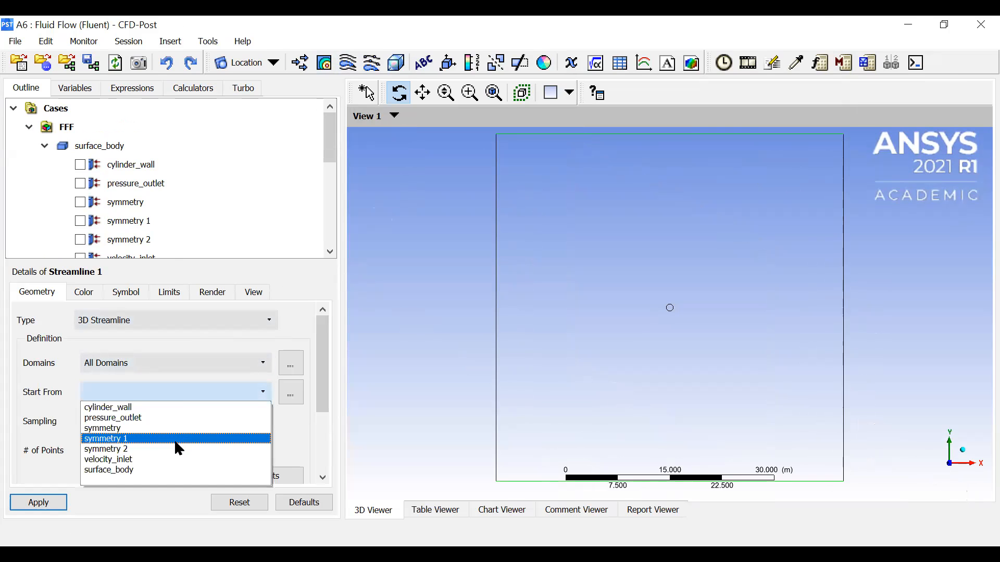
left_click(175, 447)
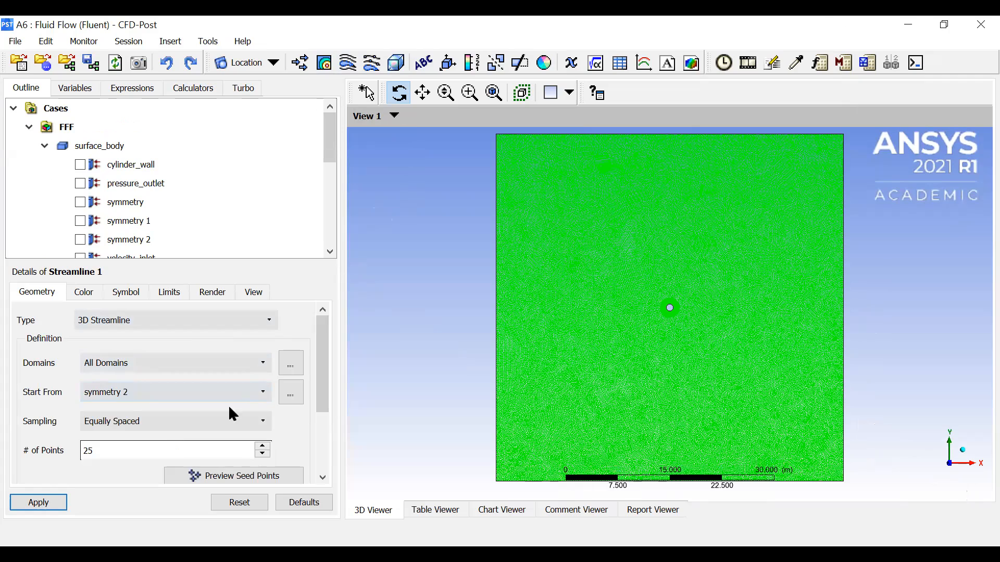
- Generate the 3D streamlines from surface_body with vertex sampling and a maximum of 100 points
scroll(148, 395, "down", 4)
left_click(125, 406)
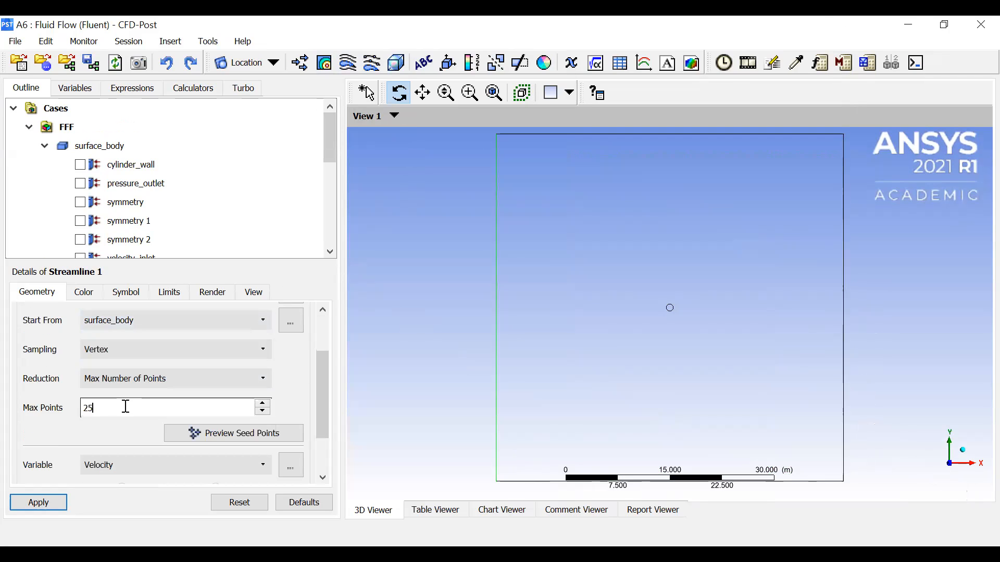
key("BackSpace")
key("BackSpace")
type("100")
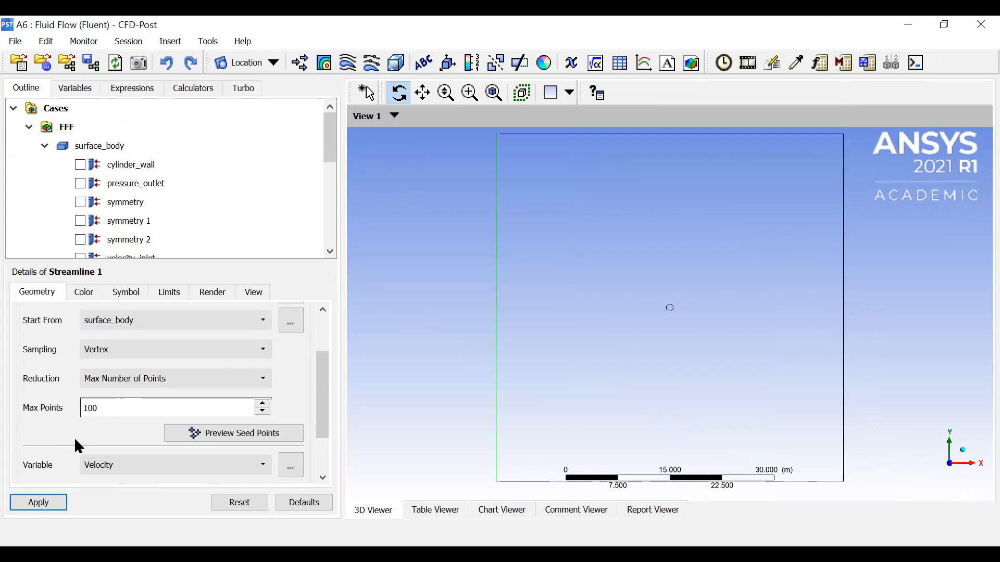
scroll(74, 437, "down", 2)
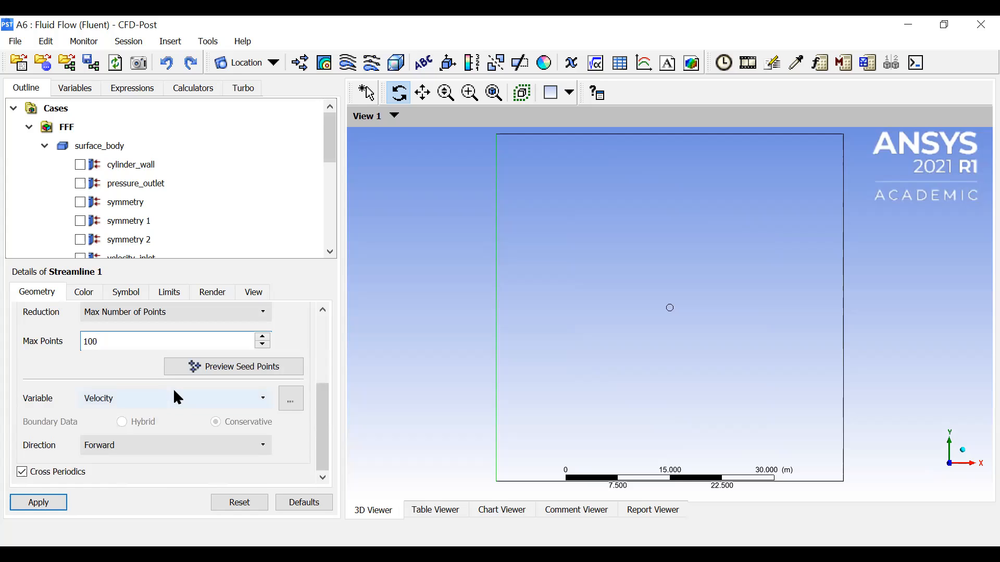
scroll(72, 385, "up", 3)
scroll(72, 385, "down", 3)
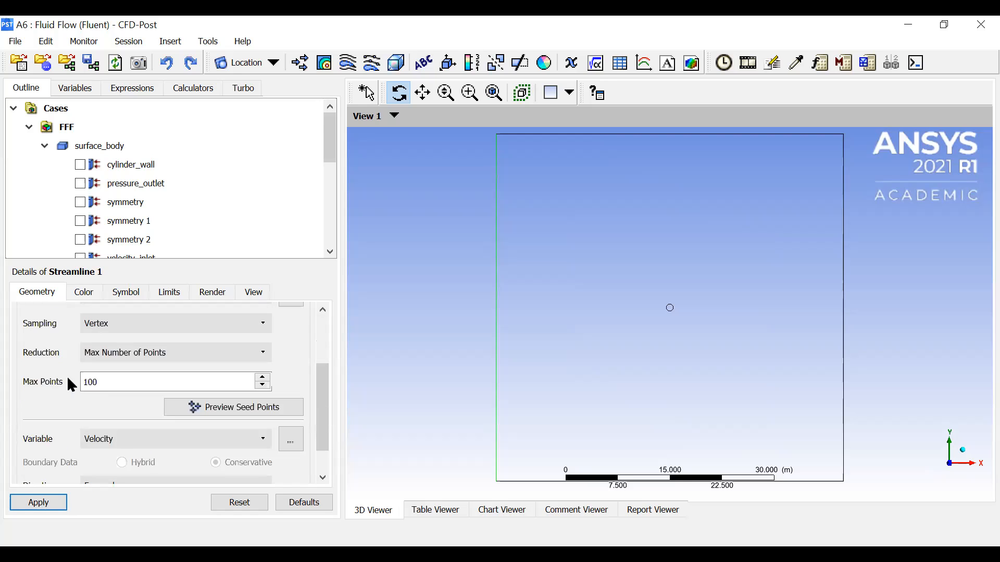
left_click(47, 502)
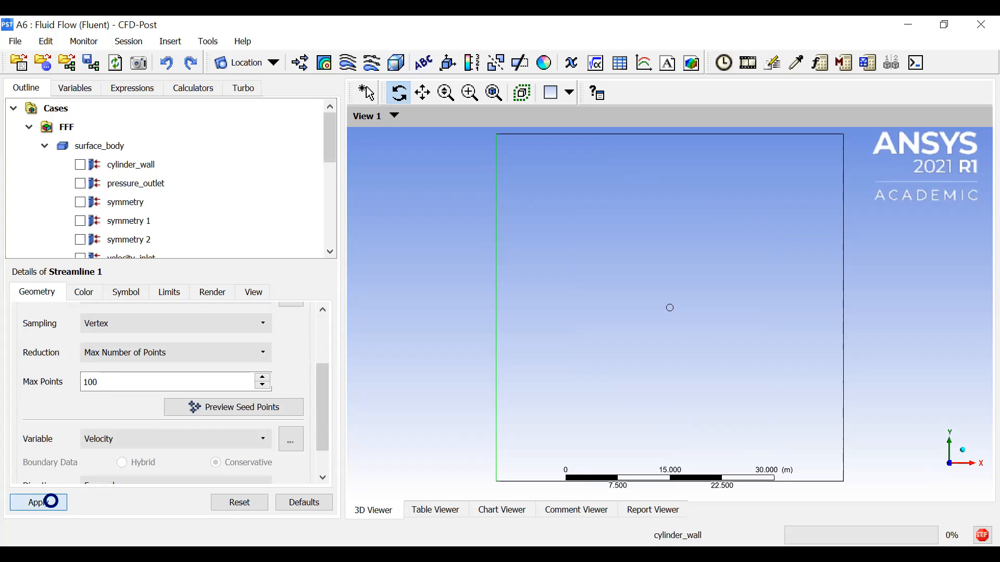
- Change the starting location of Streamline 1 to symmetry 2 and apply it
scroll(73, 375, "up", 3)
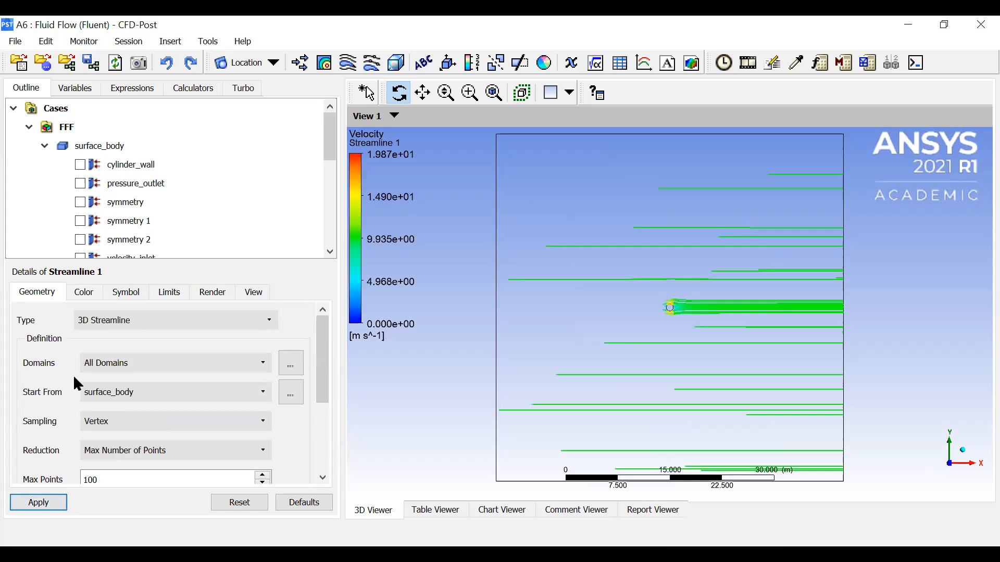
left_click(152, 393)
left_click(139, 449)
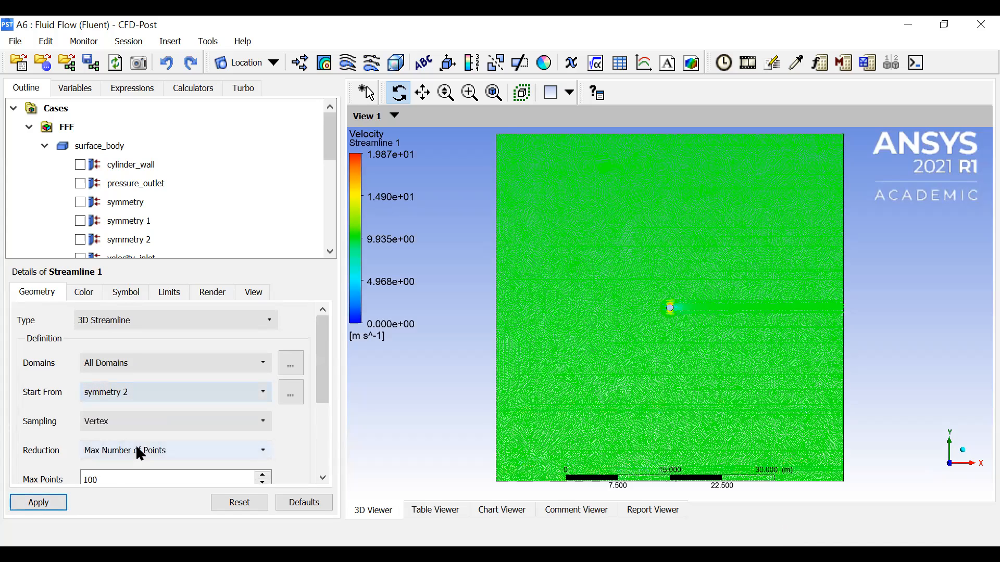
left_click(46, 502)
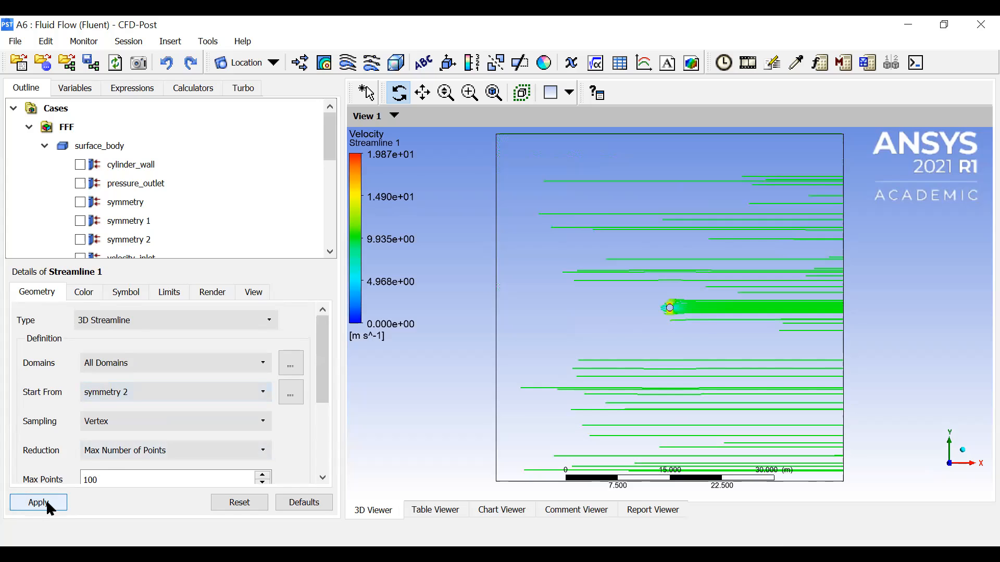
- Change Streamline 1 to a Surface Streamline on symmetry 2 with equally spaced samples and apply it
left_click(199, 395)
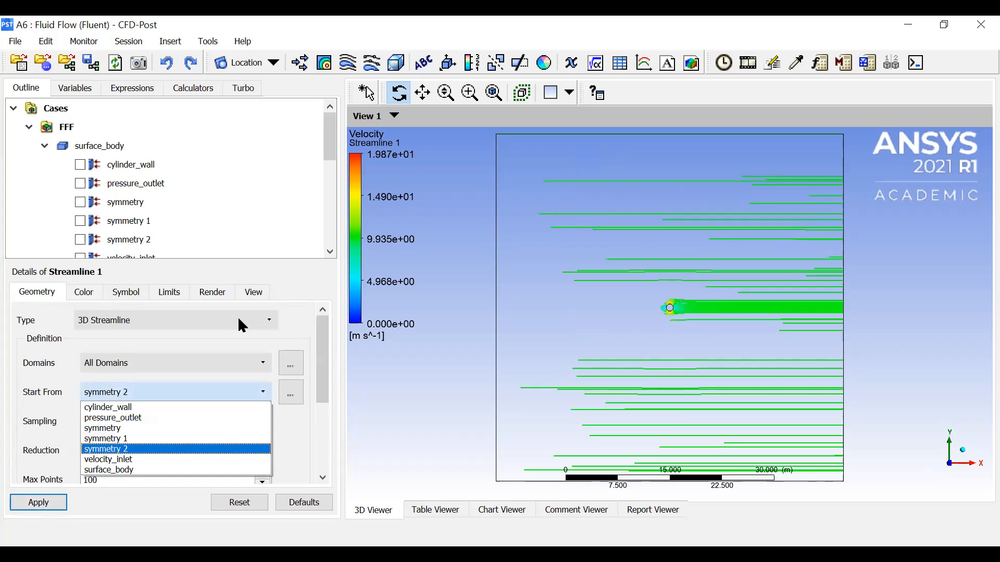
left_click(233, 318)
left_click(206, 344)
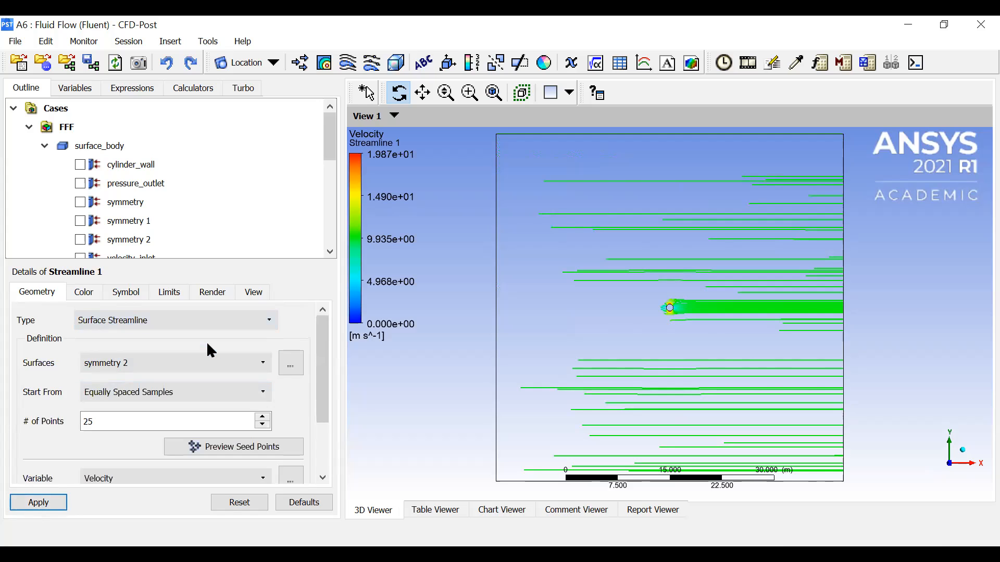
scroll(77, 359, "down", 2)
scroll(77, 358, "up", 2)
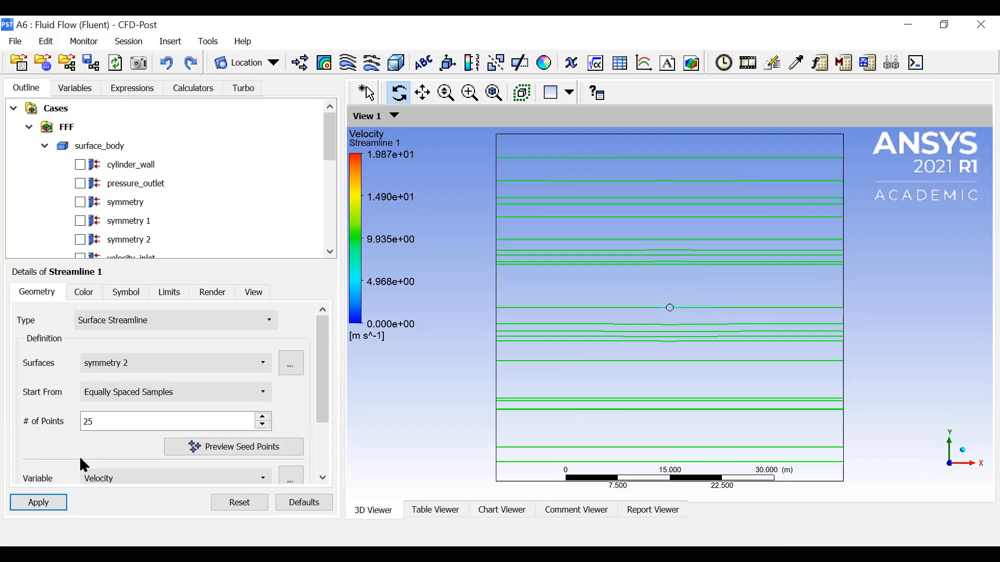
- Set the number of points for the surface streamlines to 200 and apply the change
left_click(136, 421)
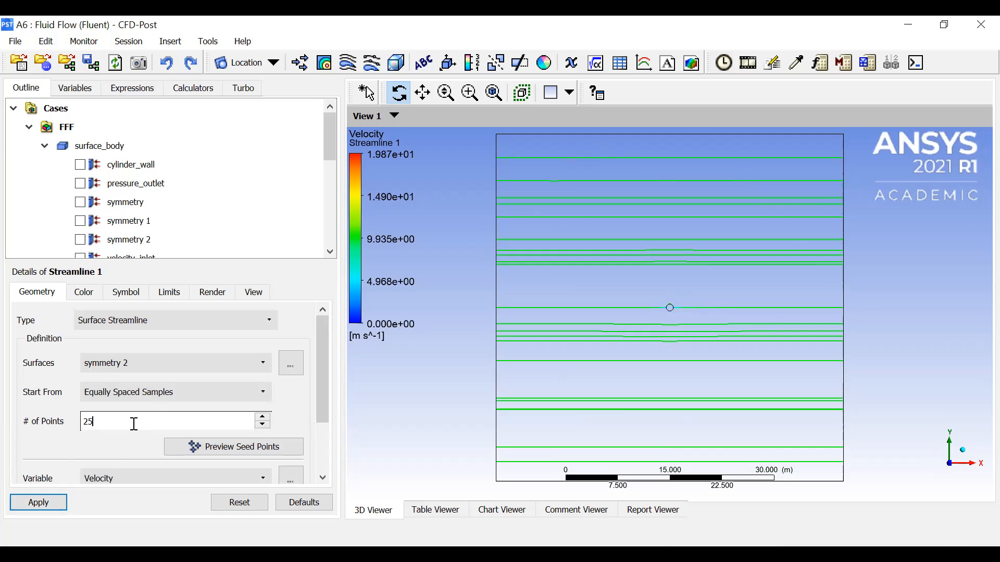
double_click(134, 424)
key("BackSpace")
type("200")
left_click(47, 500)
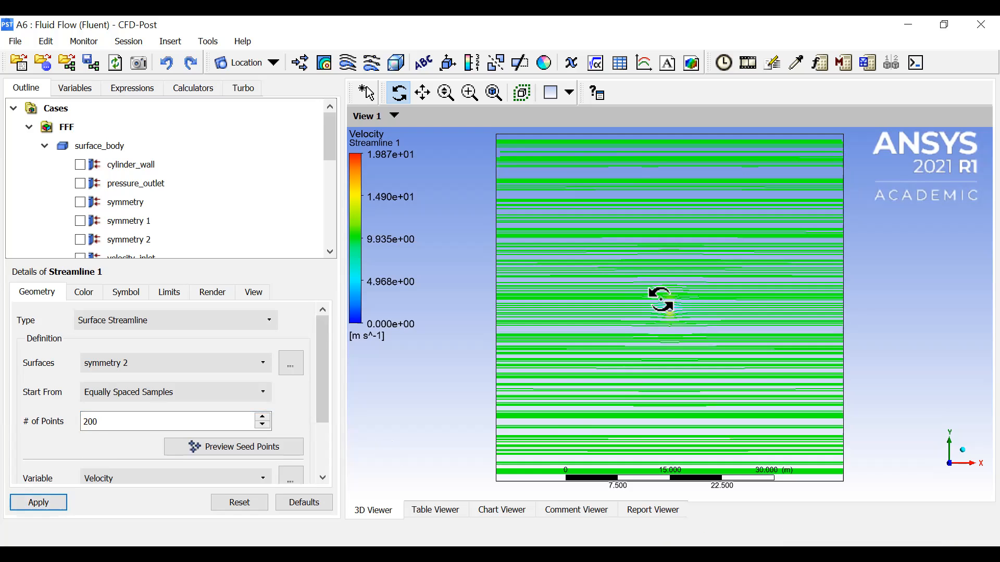
- Inspect the streamlines around the cylinder up close, then set their number of points to 1000 and apply
scroll(671, 311, "up", 10)
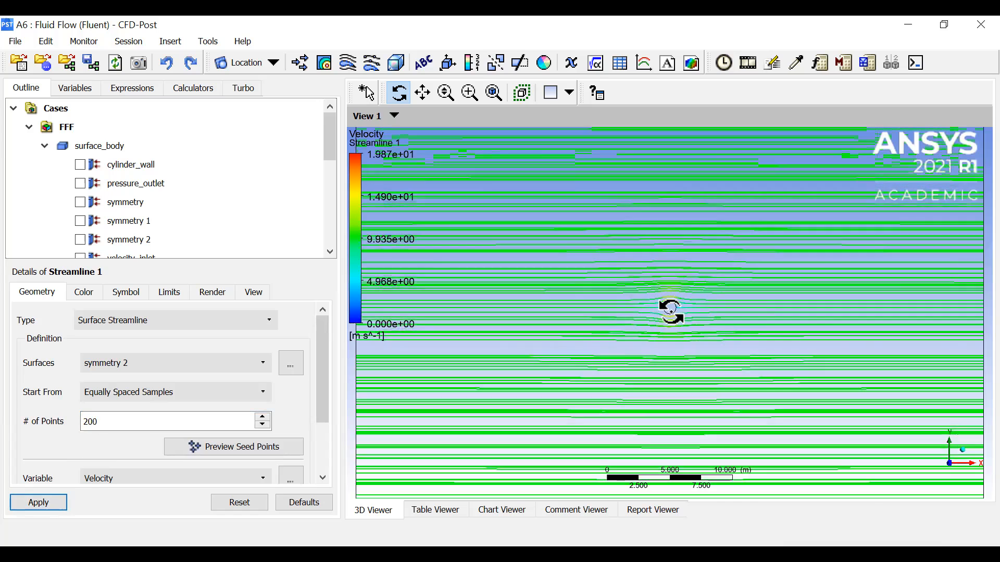
scroll(670, 309, "up", 4)
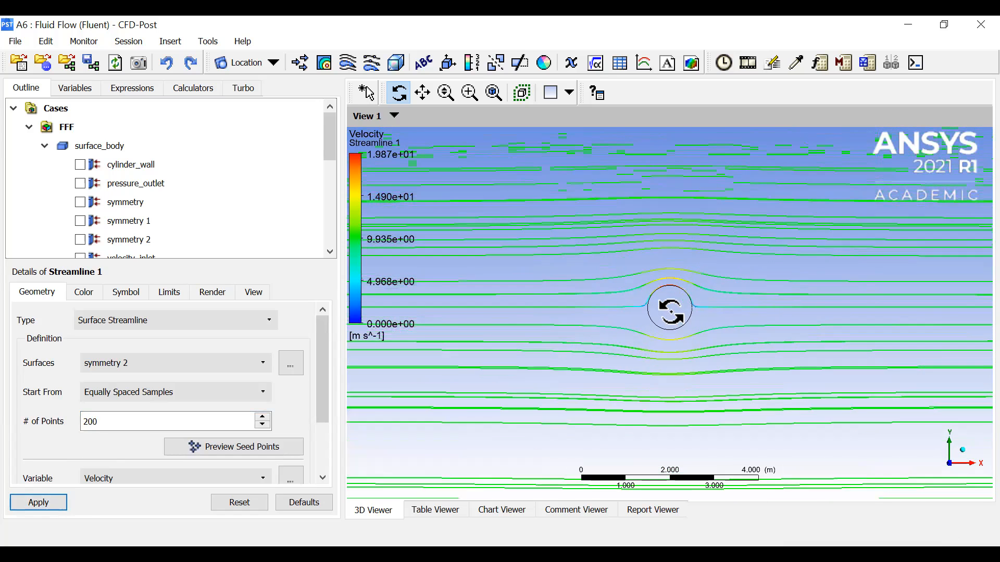
left_click(124, 419)
double_click(123, 419)
type("1000")
left_click(30, 501)
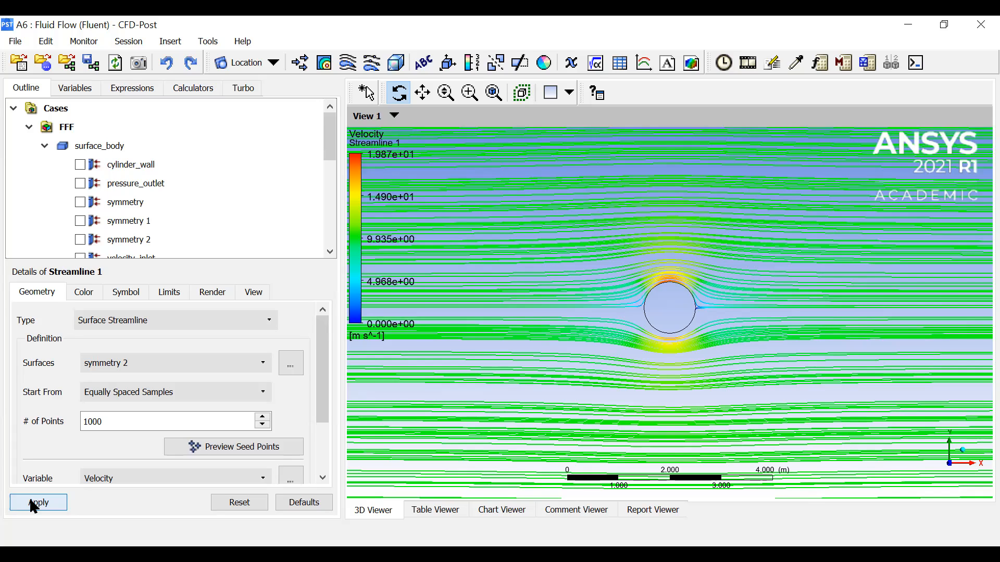
left_click(34, 503)
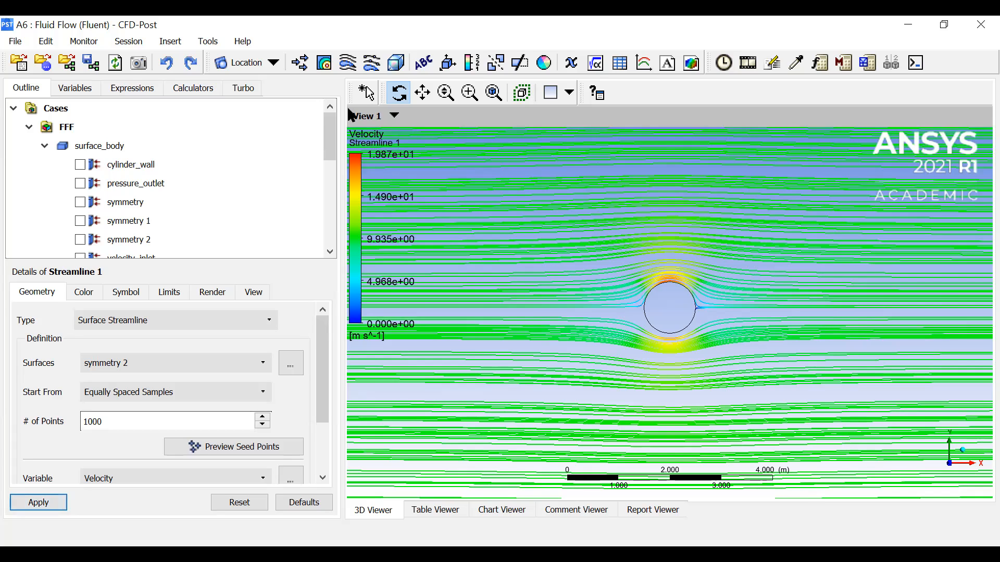